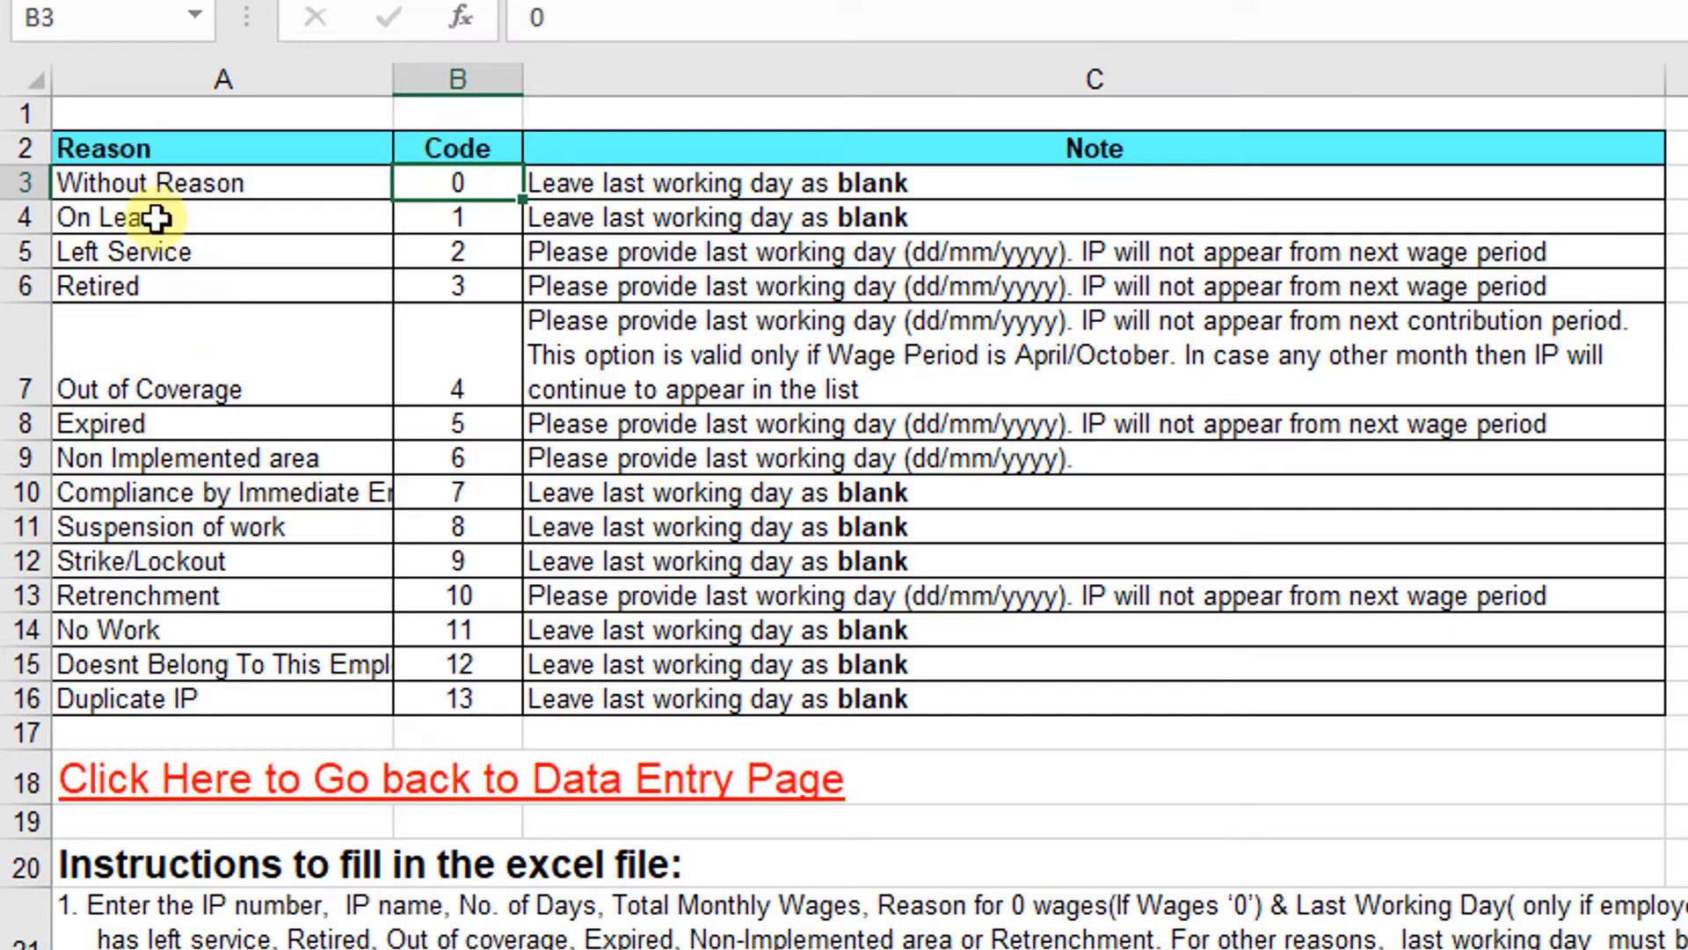
Review the reason codes for On Leave, Left Service and Retired in the Instructions & Reason Codes table.
{"action": "left_click", "coordinate": [132, 219]}
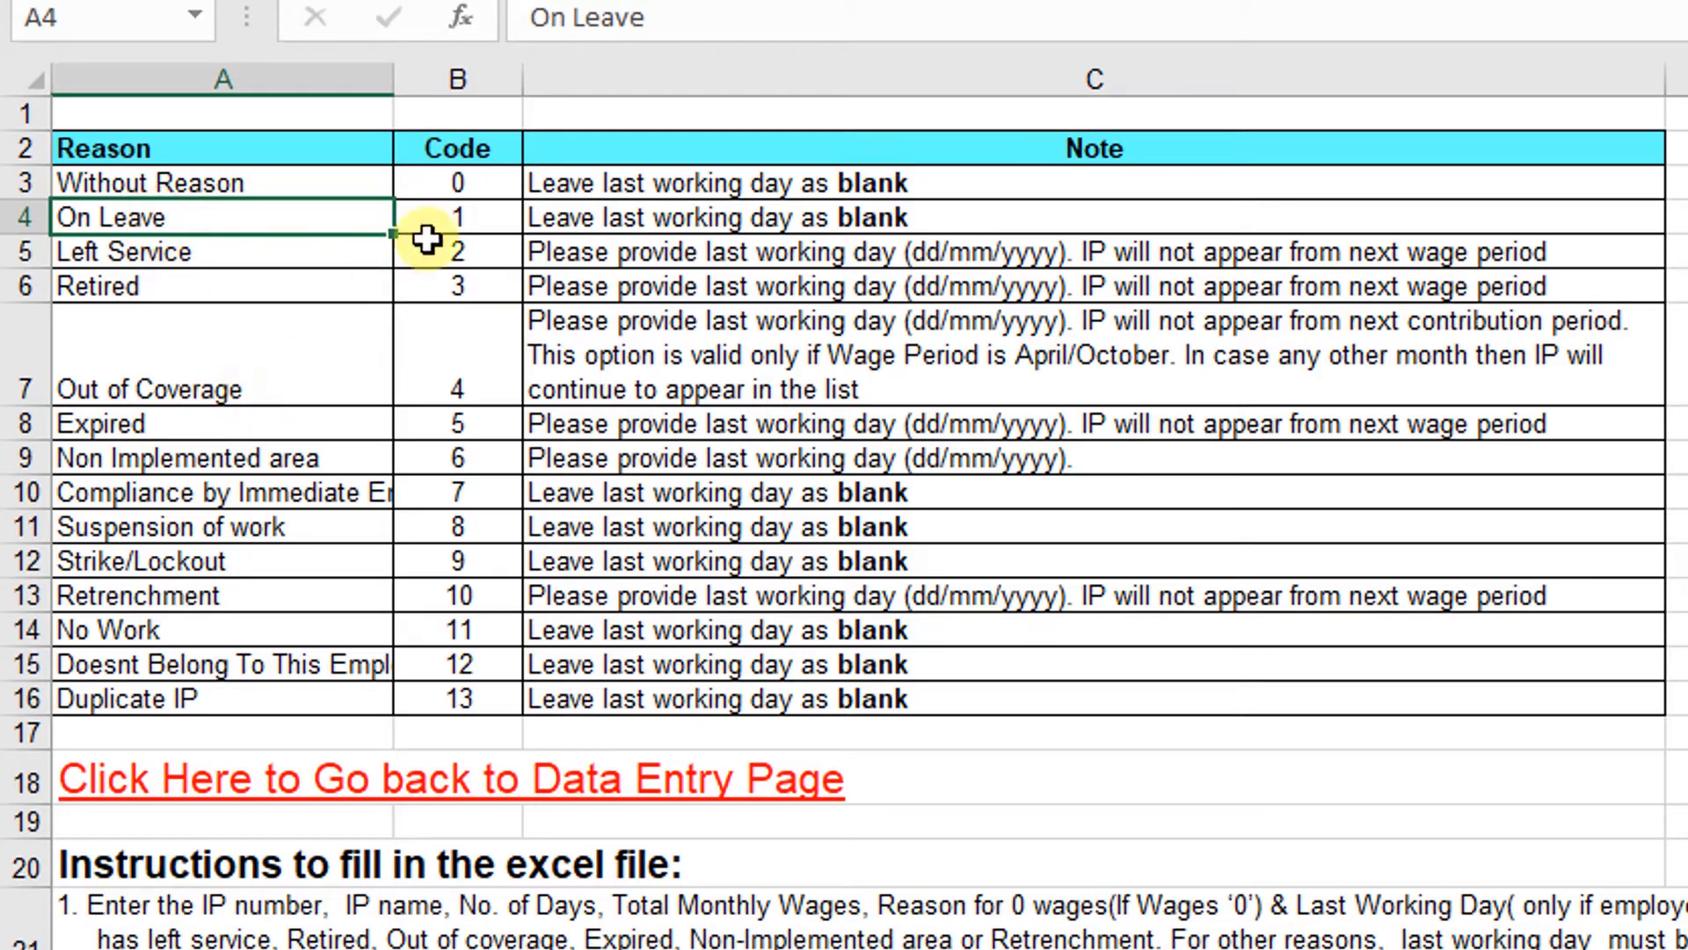
{"action": "left_click", "coordinate": [455, 220]}
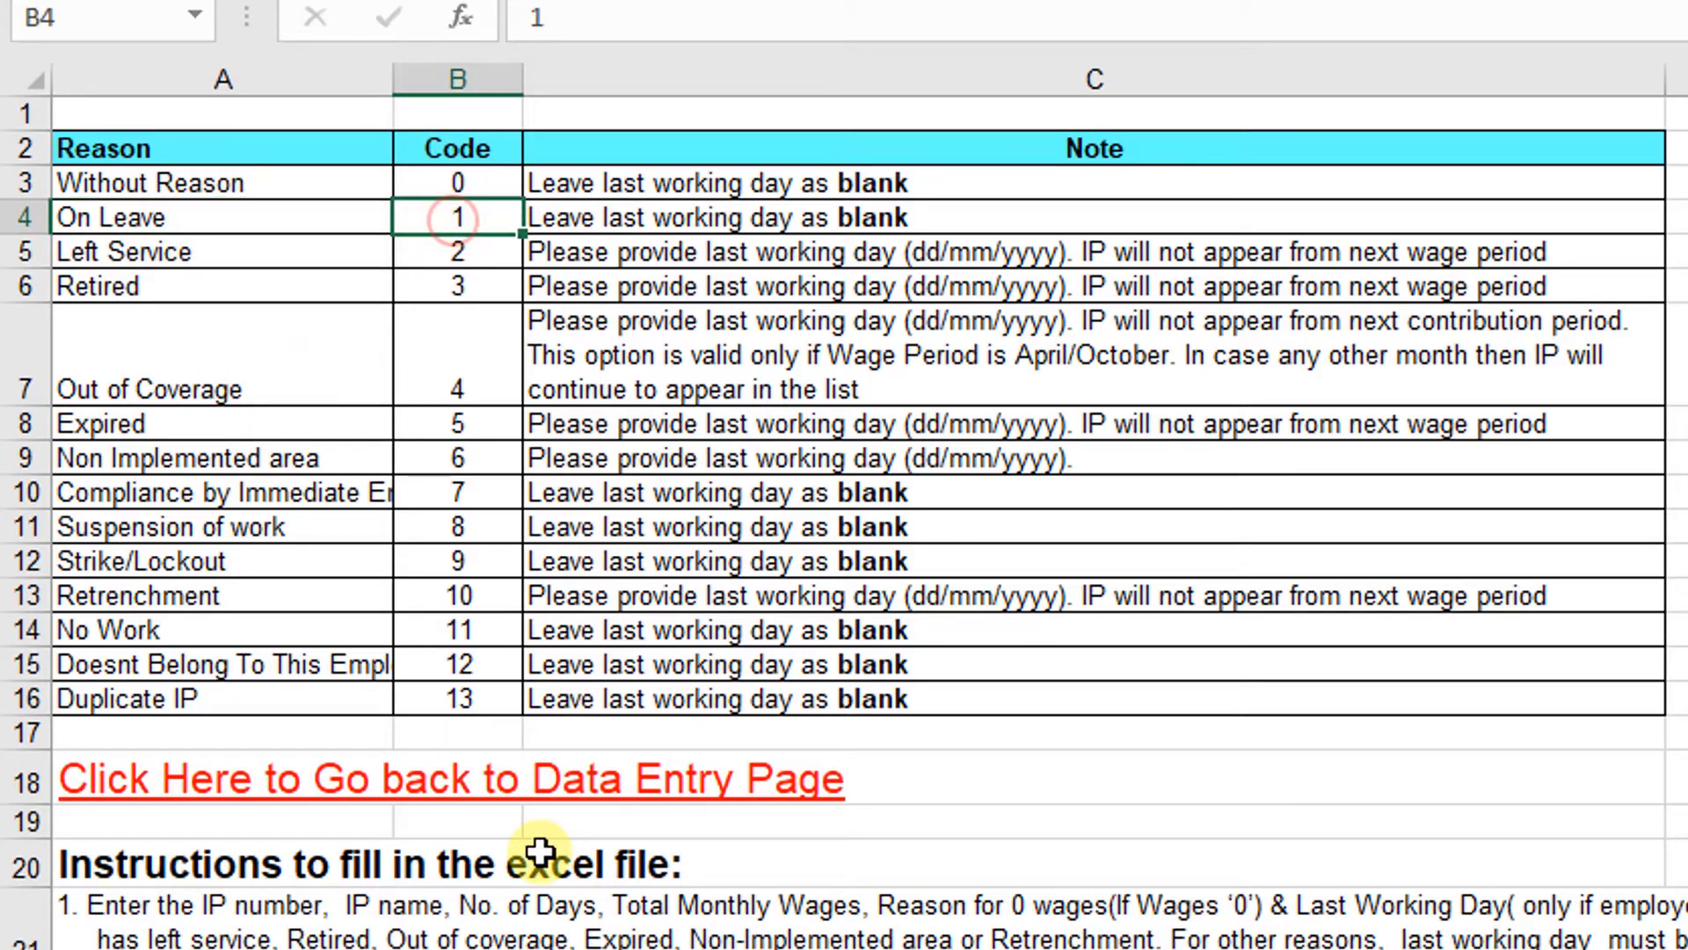
{"action": "left_click", "coordinate": [136, 257]}
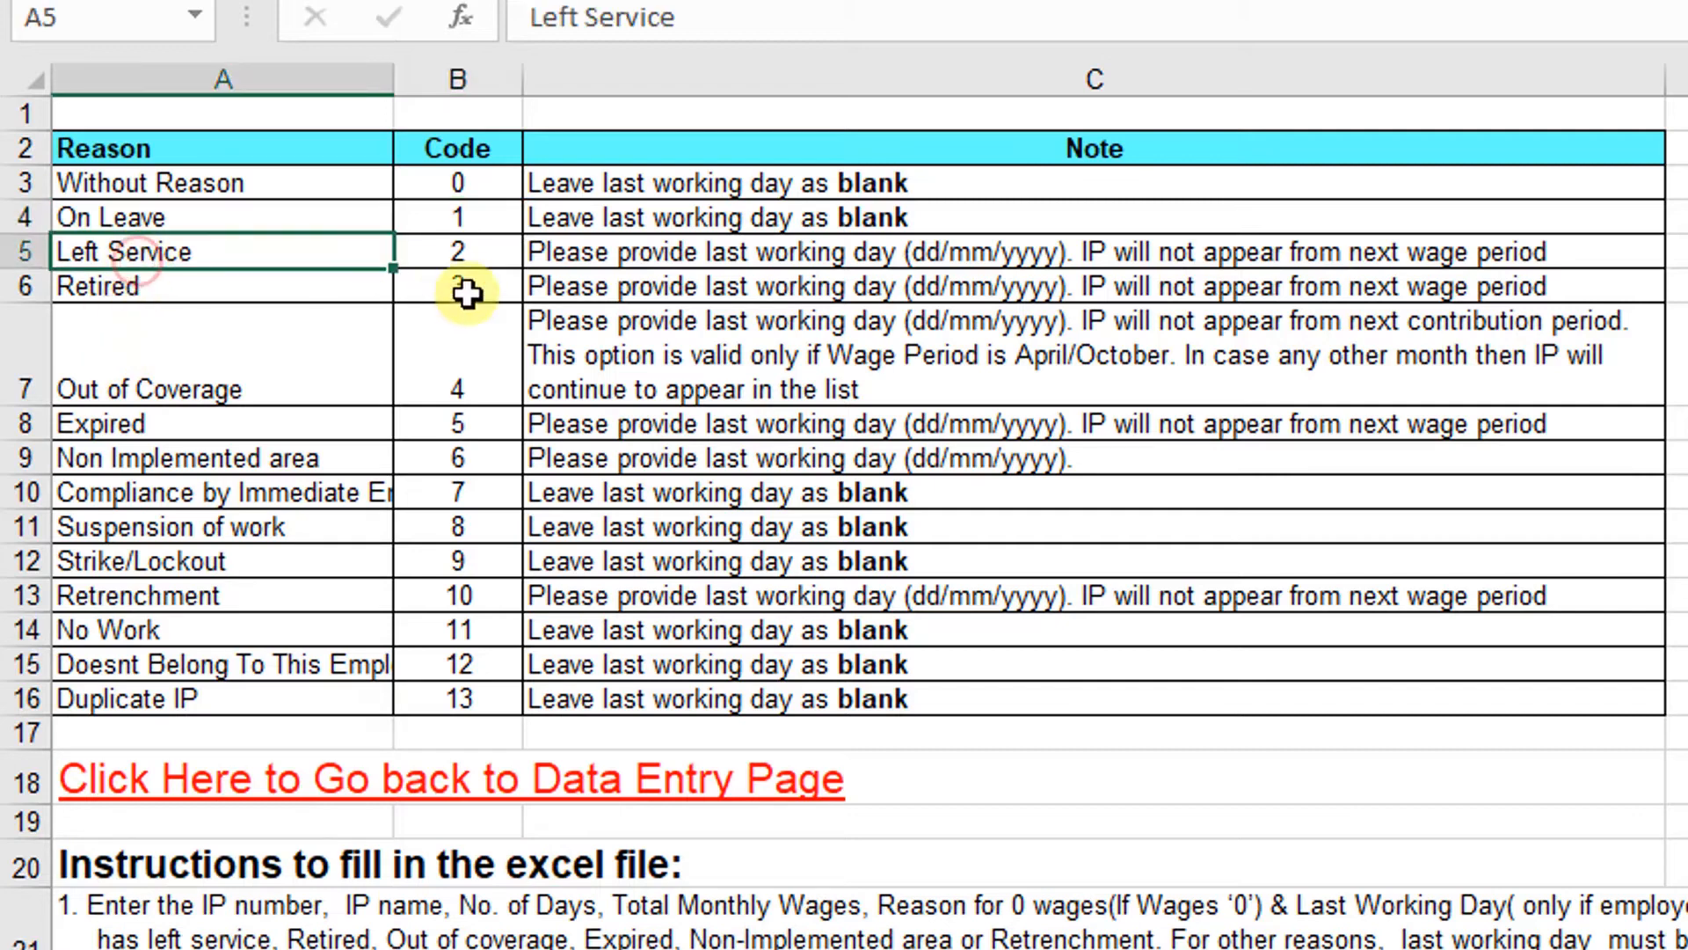
{"action": "left_click", "coordinate": [456, 262]}
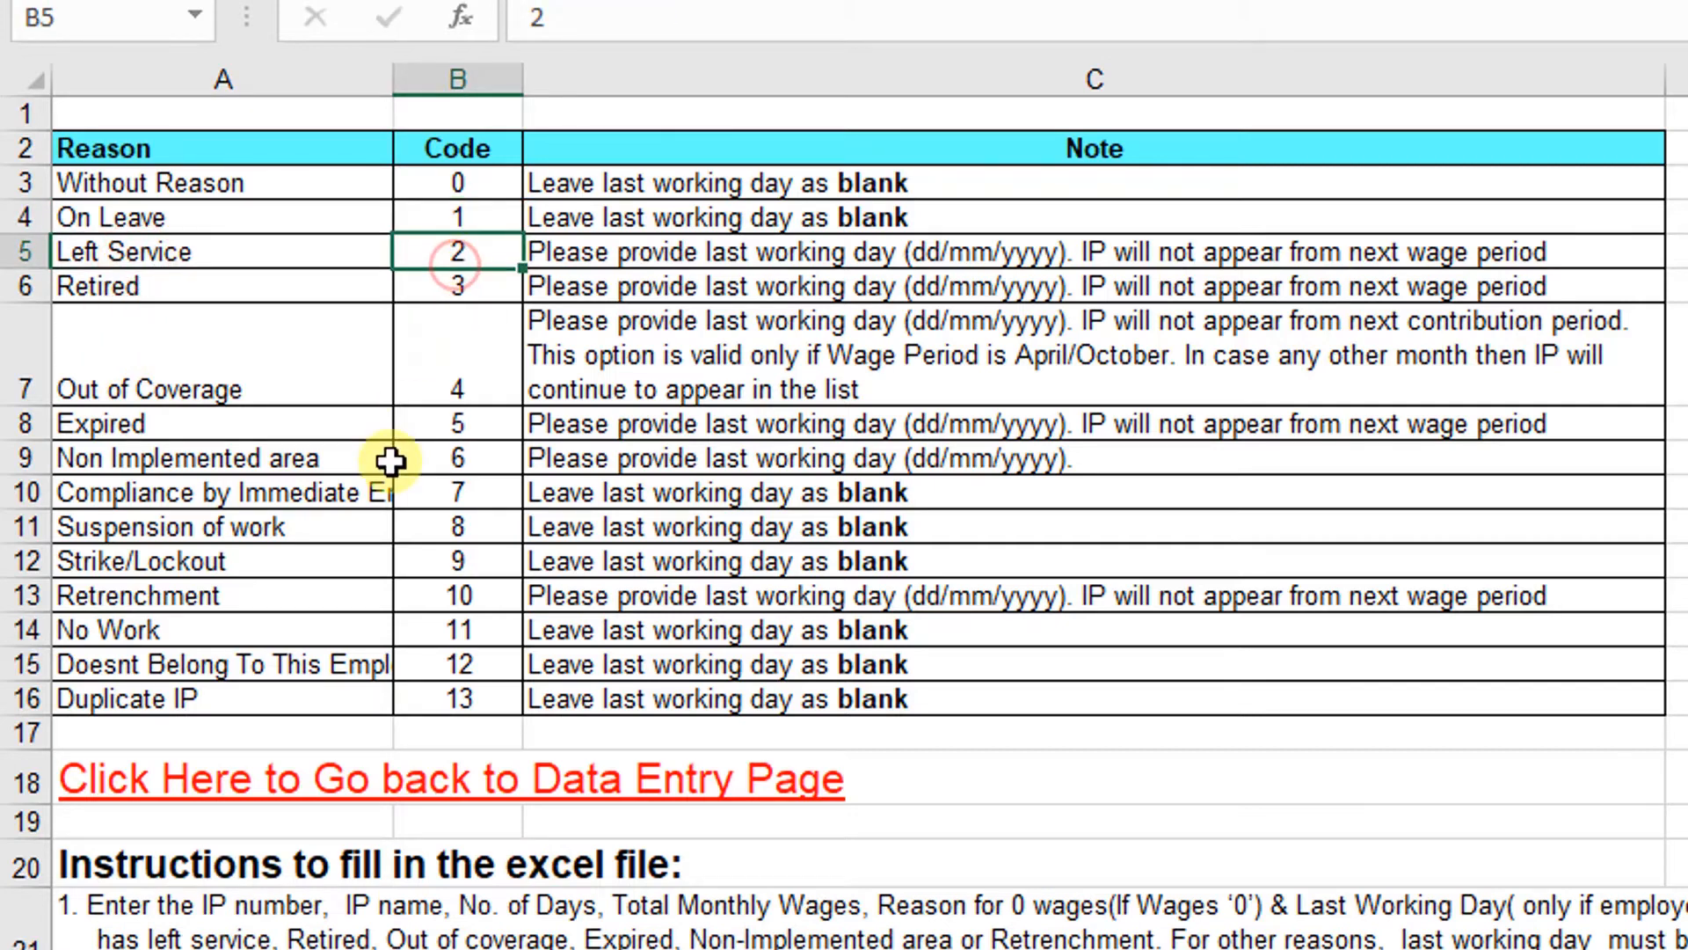
{"action": "left_click", "coordinate": [434, 286]}
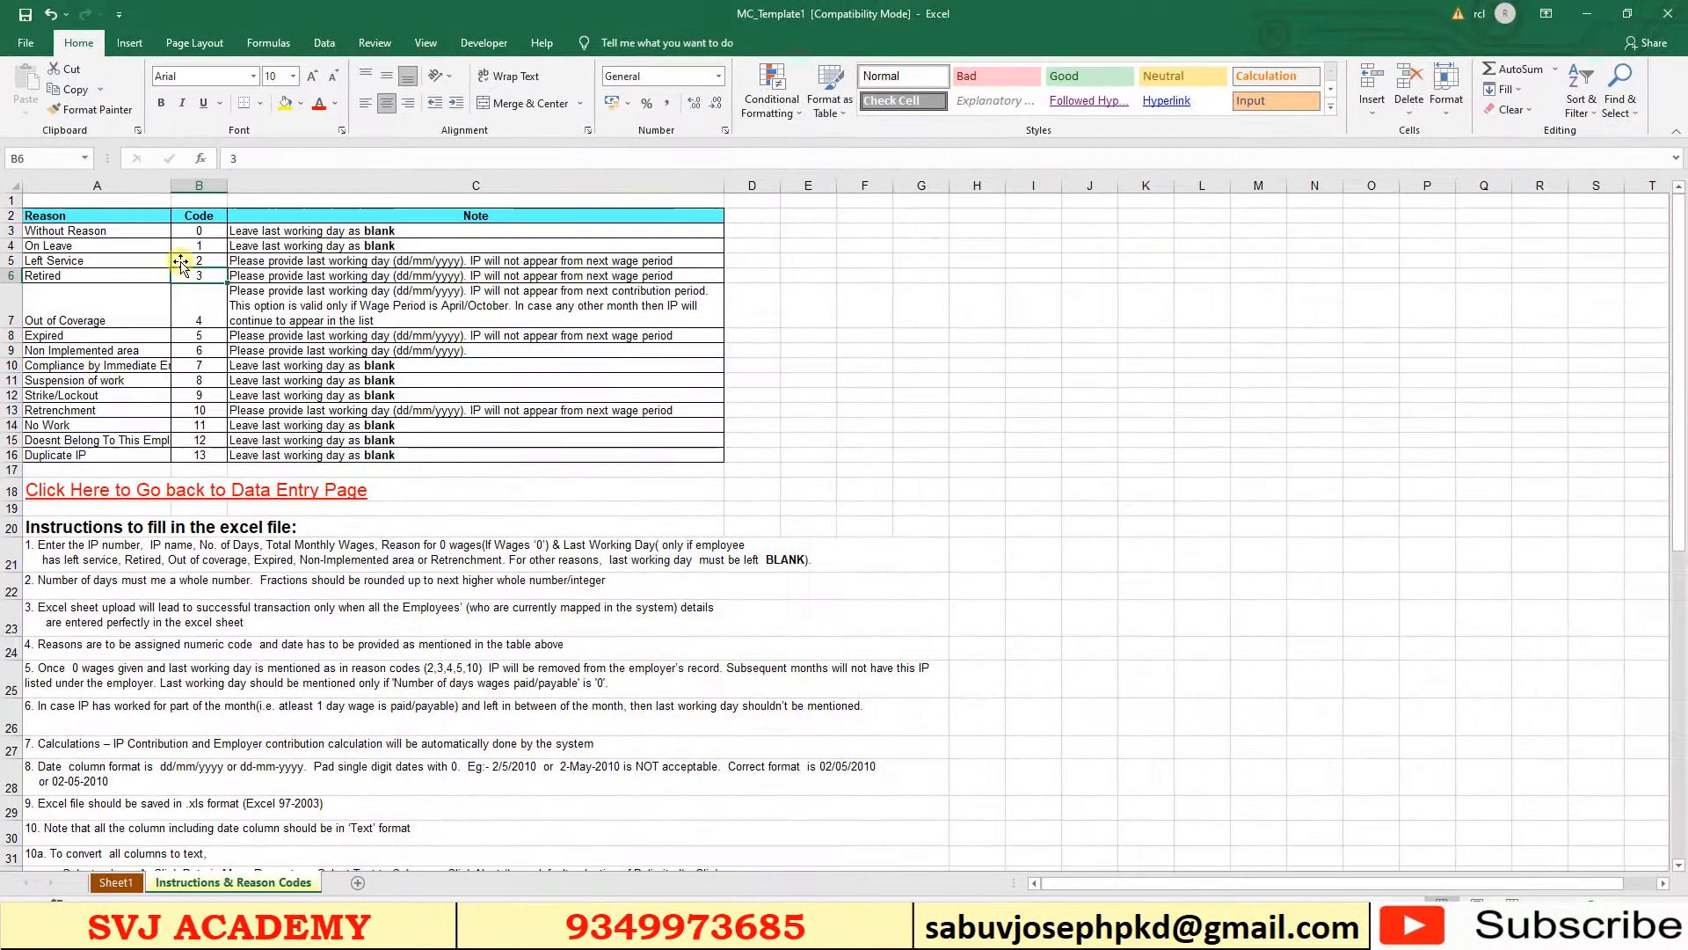
Return to the template's data entry page, then copy the employee records A2:E66 from the ESI sheet of Salary Slip Generation File.
{"action": "left_click", "coordinate": [252, 490]}
{"action": "scroll", "coordinate": [646, 694], "scroll_direction": "down", "scroll_amount": 5}
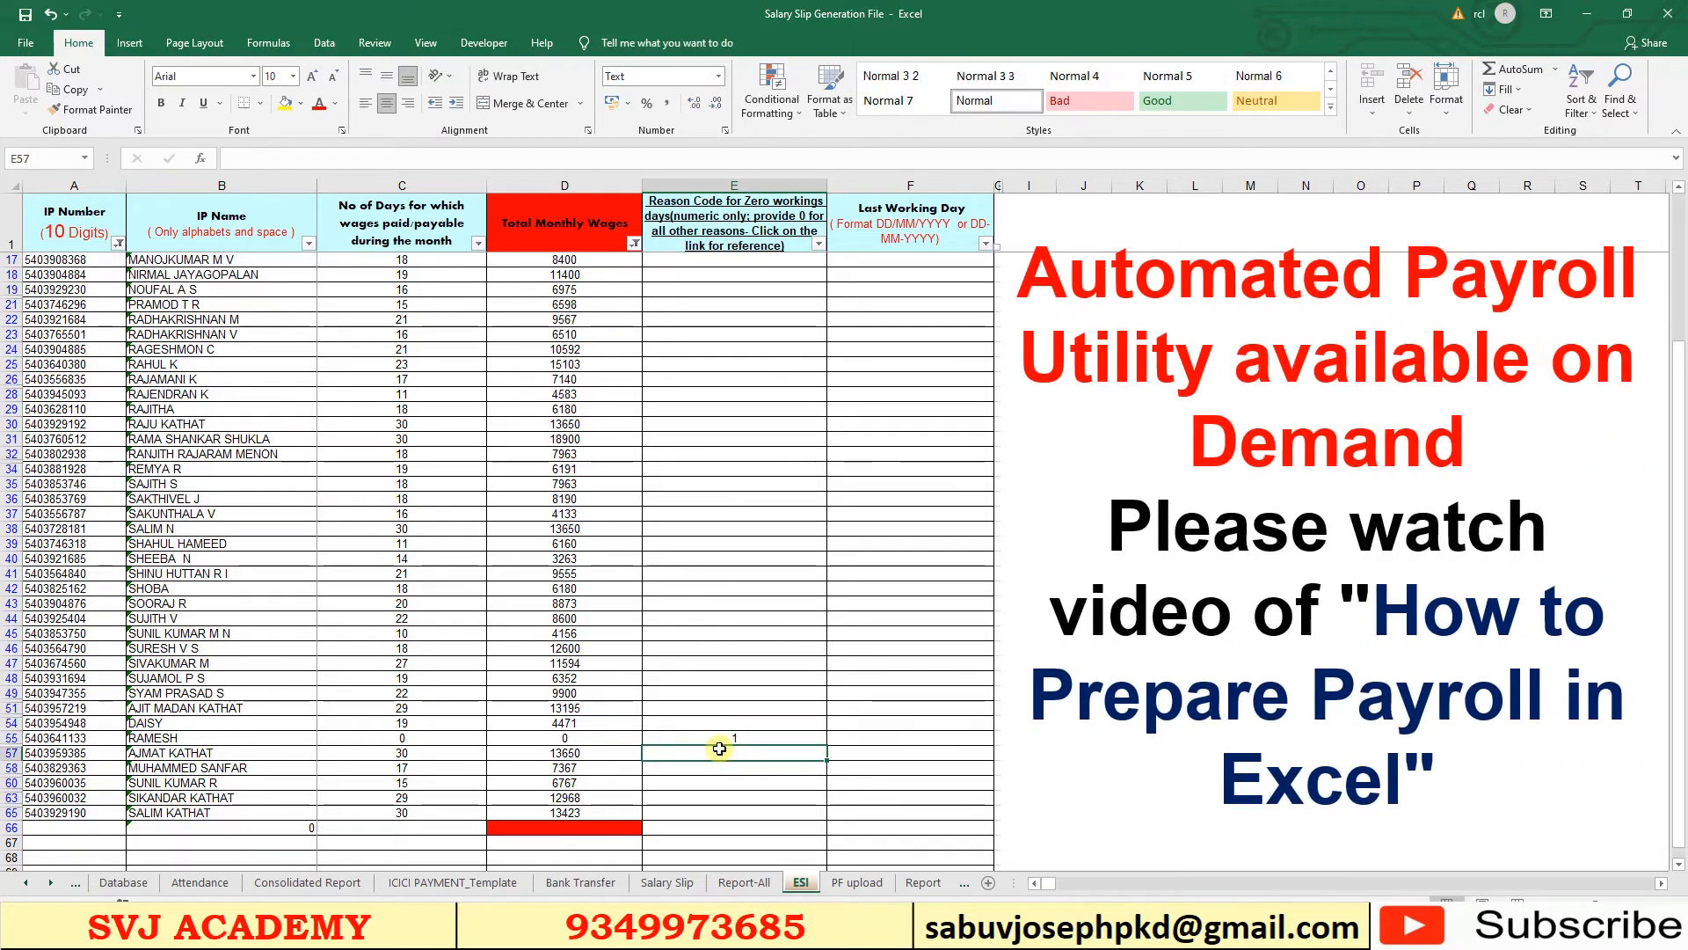
{"action": "key", "text": "ctrl+Home"}
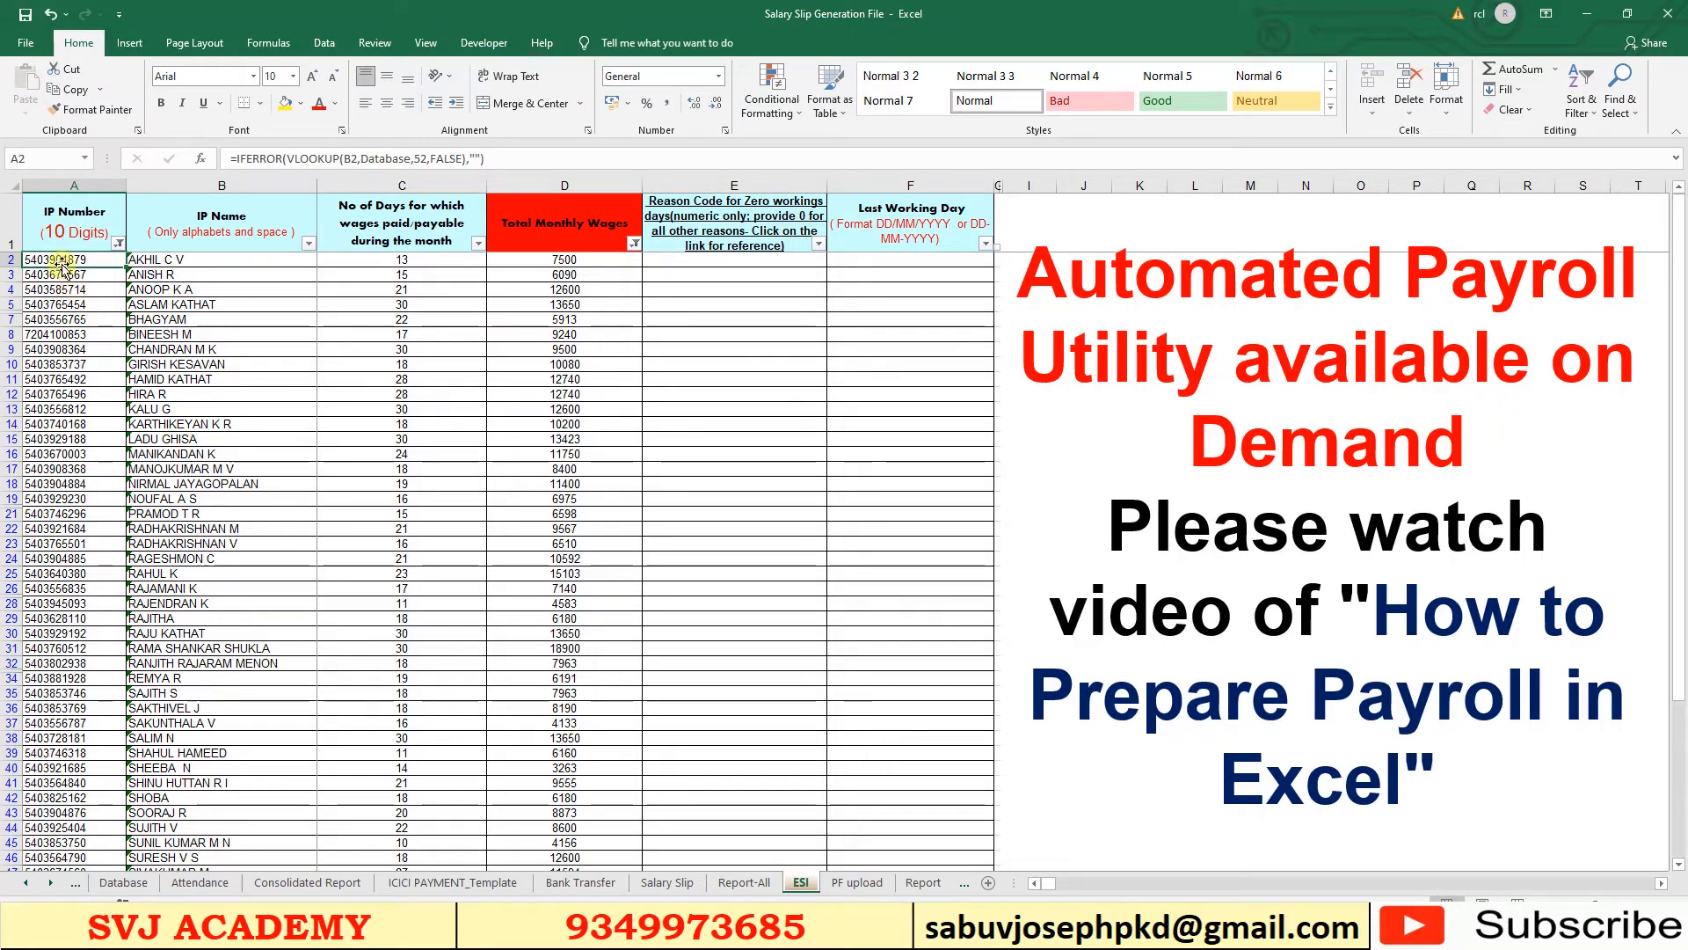
{"action": "key", "text": "ctrl+shift+End"}
{"action": "key", "text": "ctrl+c"}
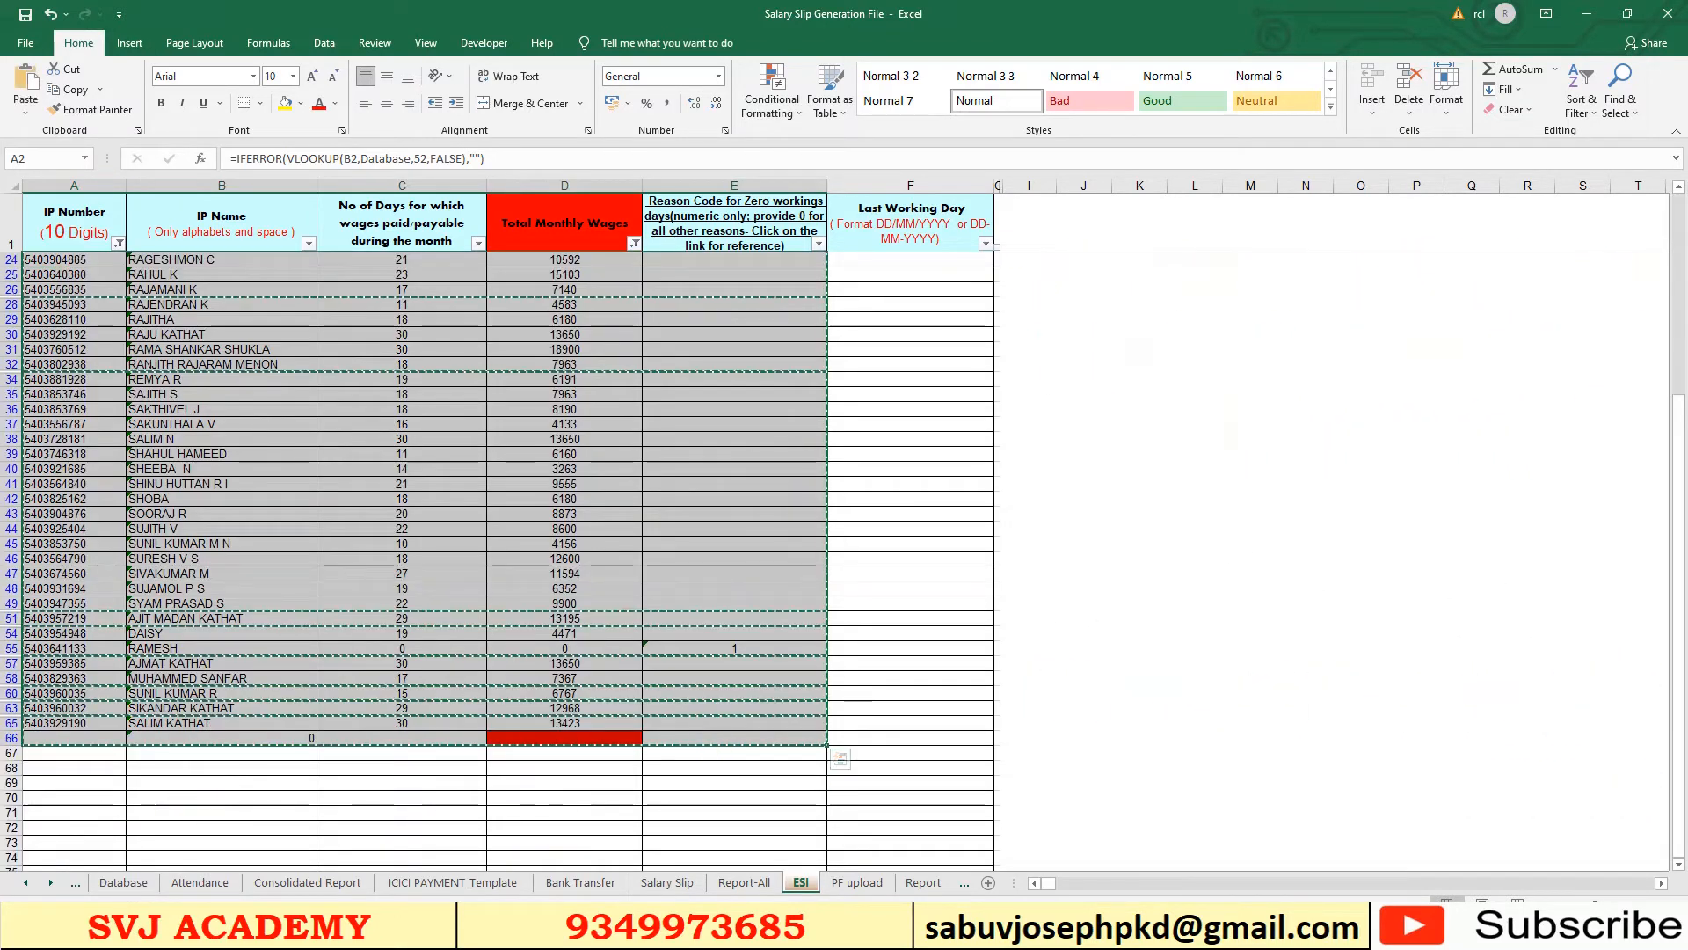
Switch to the MC_Template1 workbook and paste the copied records as values into Sheet1 starting at cell A2.
{"action": "mouse_move", "coordinate": [678, 932]}
{"action": "left_click", "coordinate": [905, 866]}
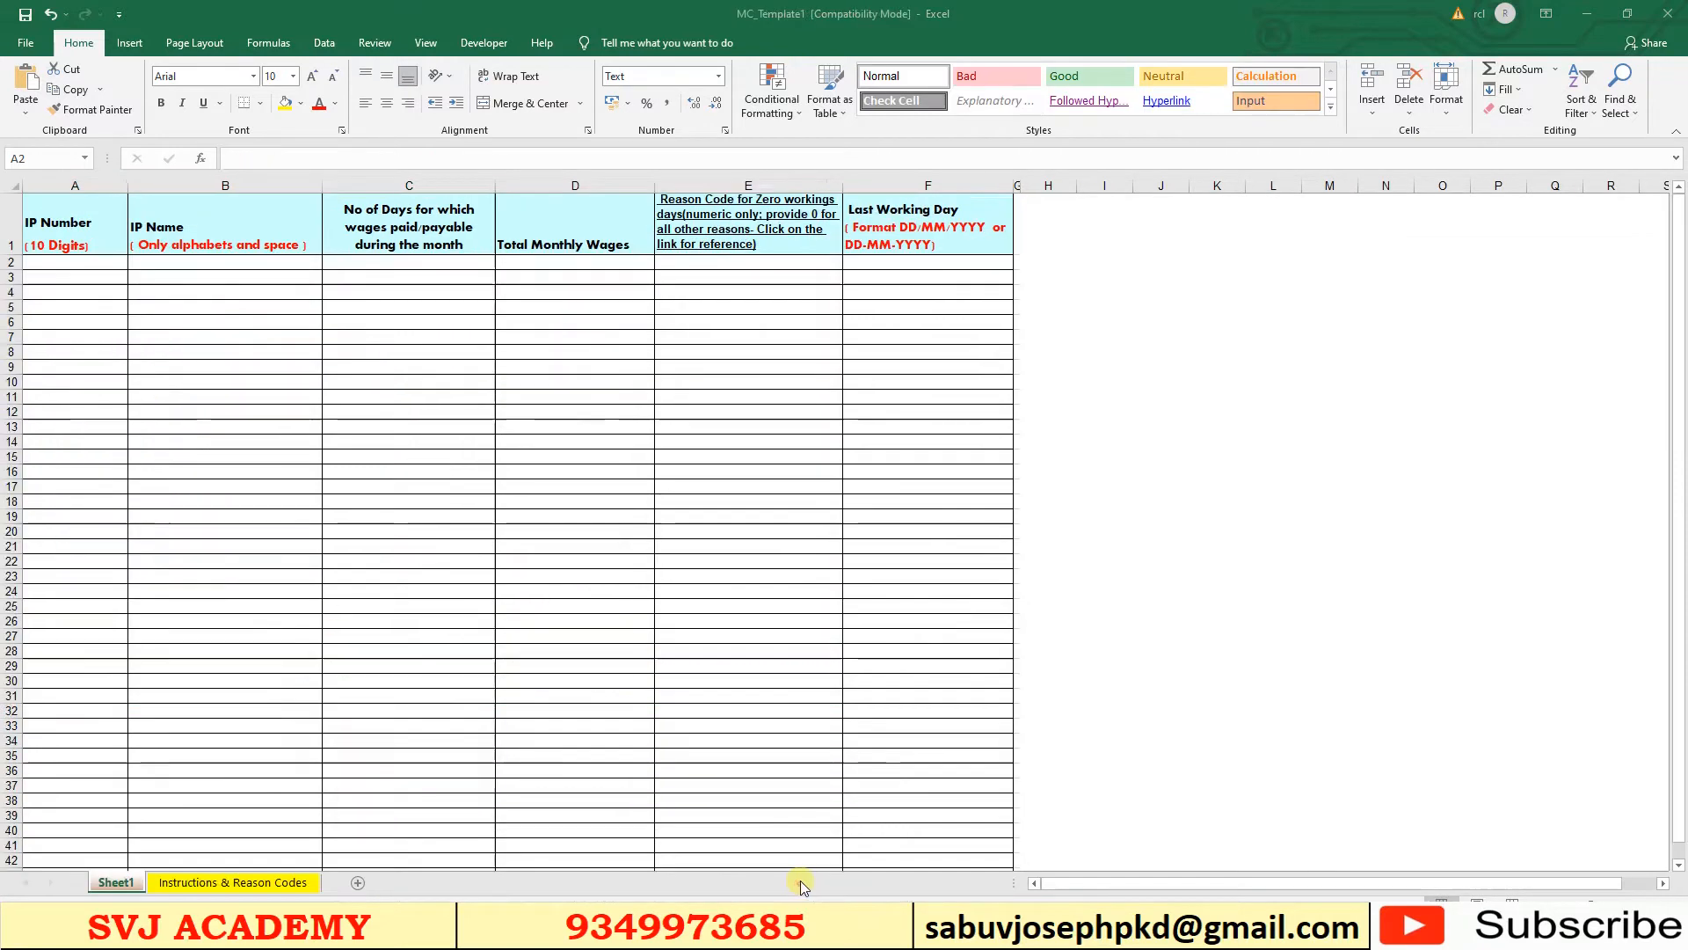
{"action": "key", "text": "ctrl+v"}
{"action": "scroll", "coordinate": [138, 428], "scroll_direction": "down", "scroll_amount": 4}
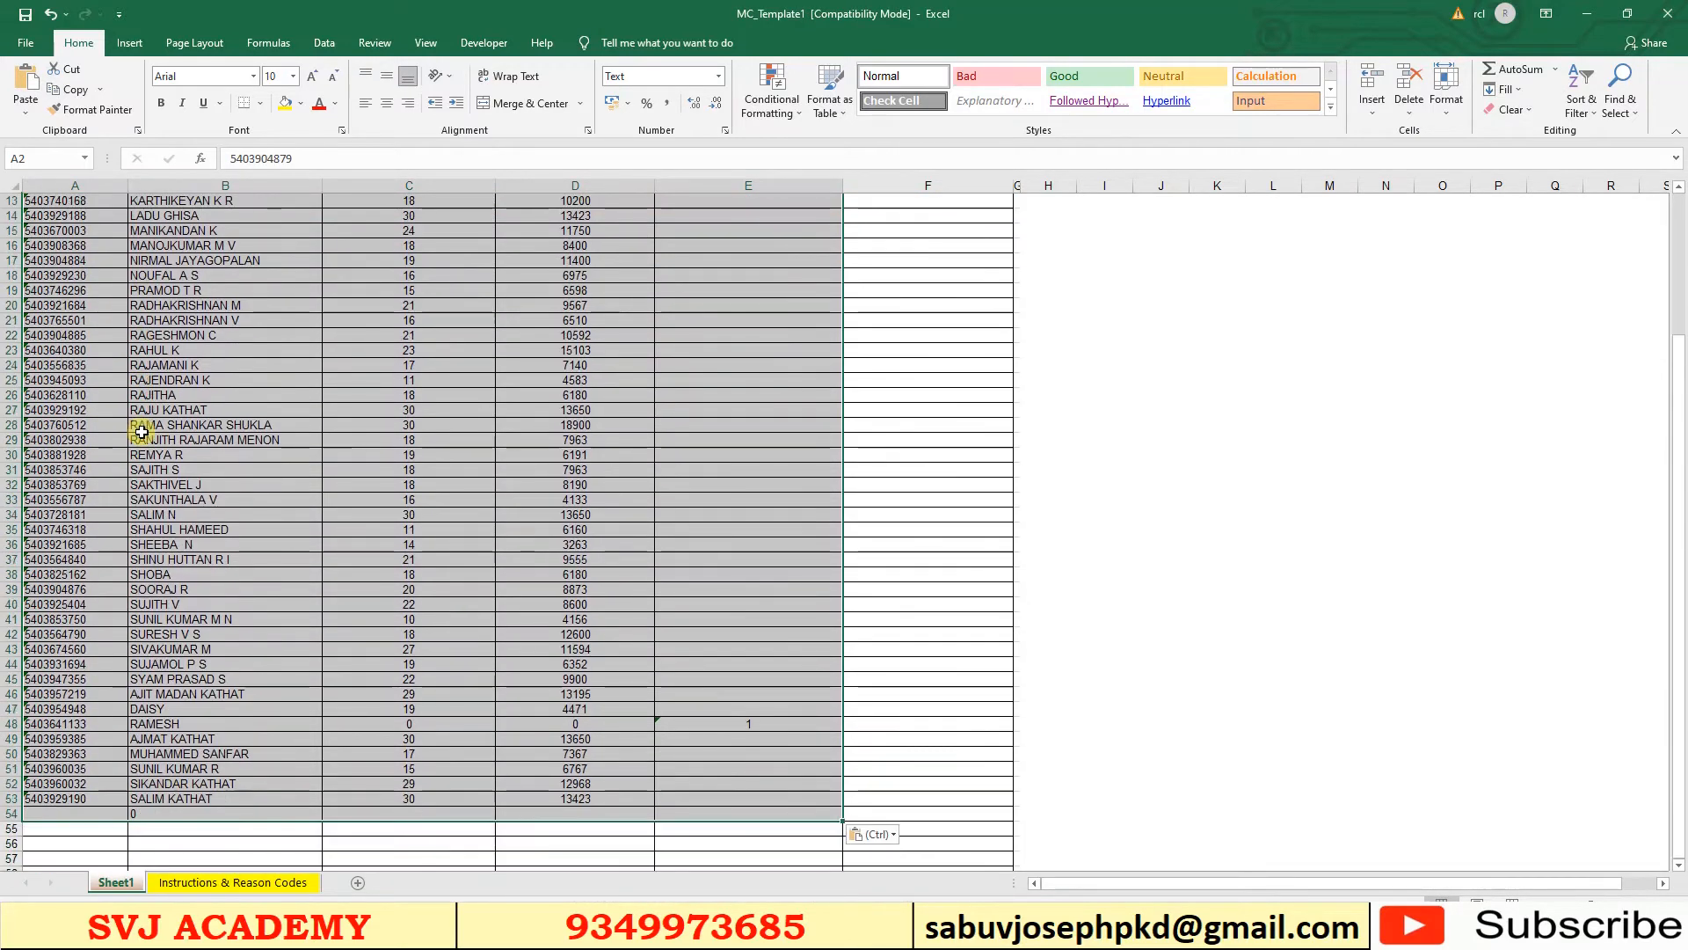
Check the pasted employee records in Sheet1, looking over the IP numbers and total monthly wages.
{"action": "left_click", "coordinate": [141, 432]}
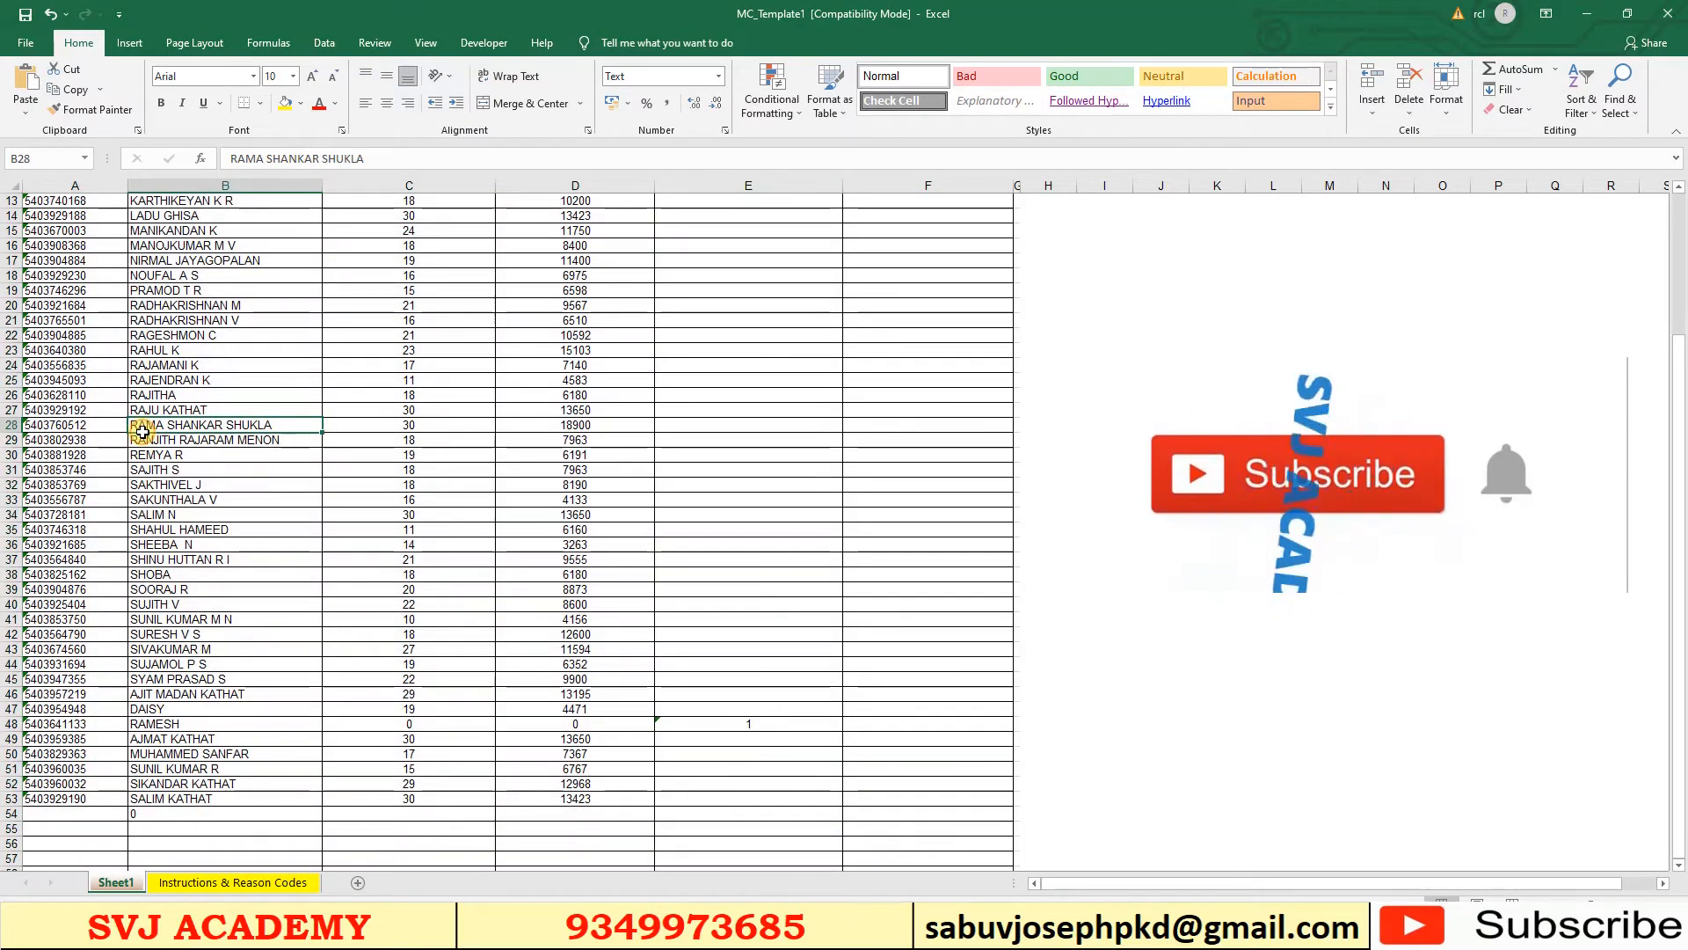
{"action": "scroll", "coordinate": [143, 432], "scroll_direction": "up", "scroll_amount": 4}
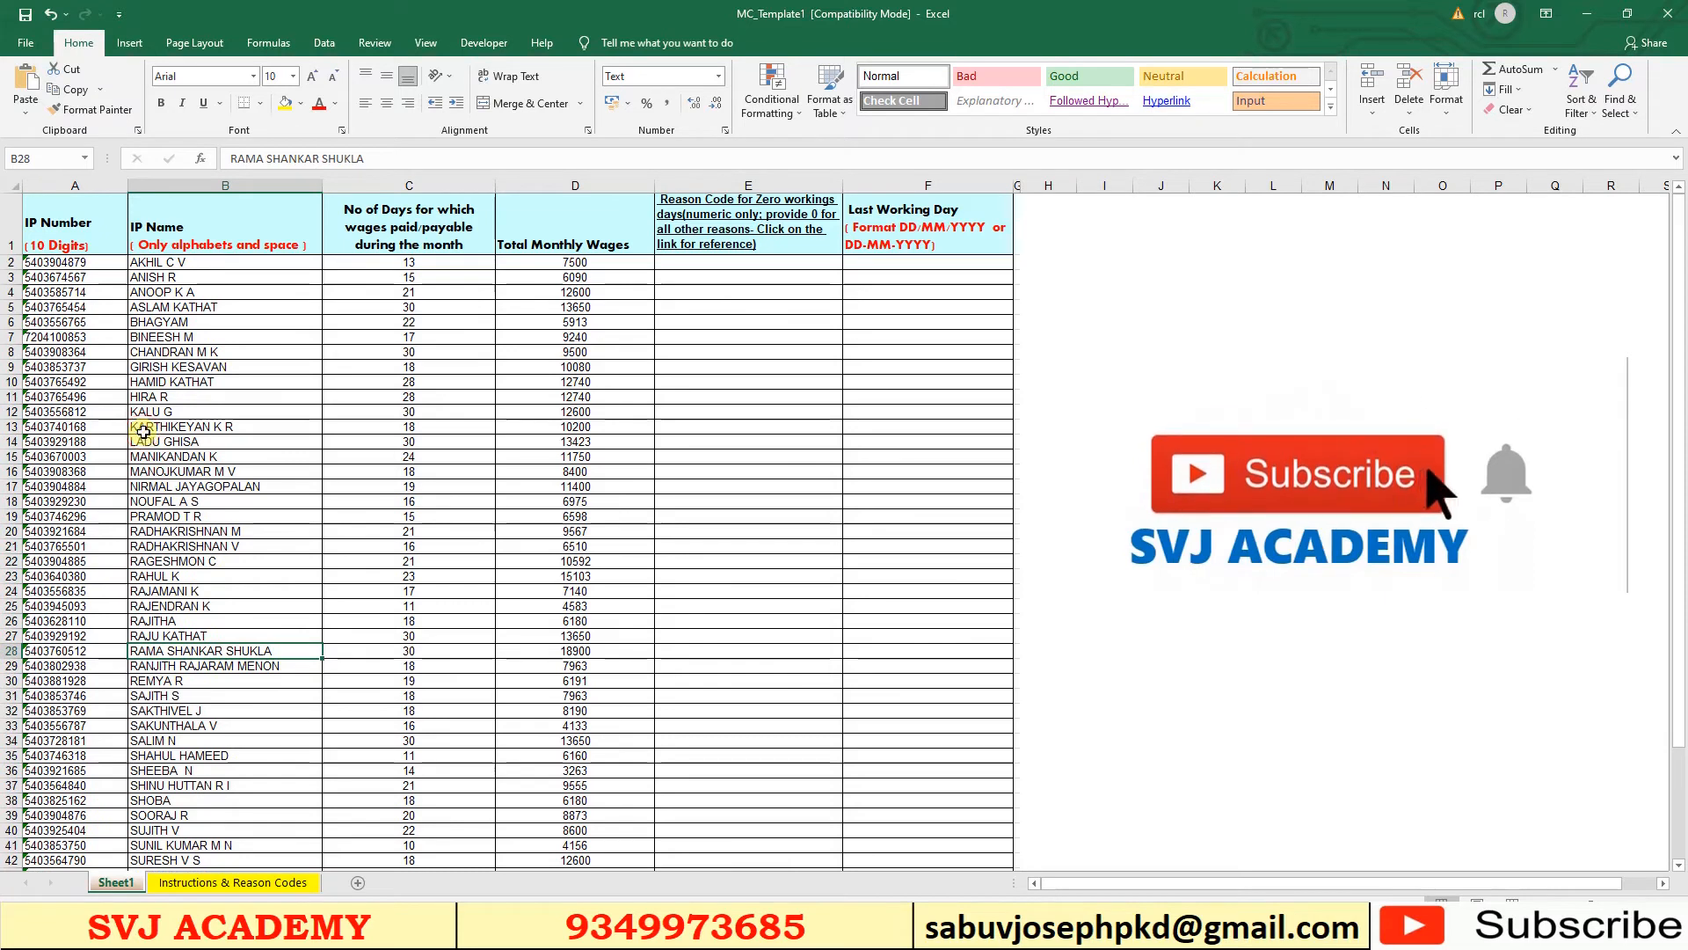
{"action": "left_click", "coordinate": [78, 264]}
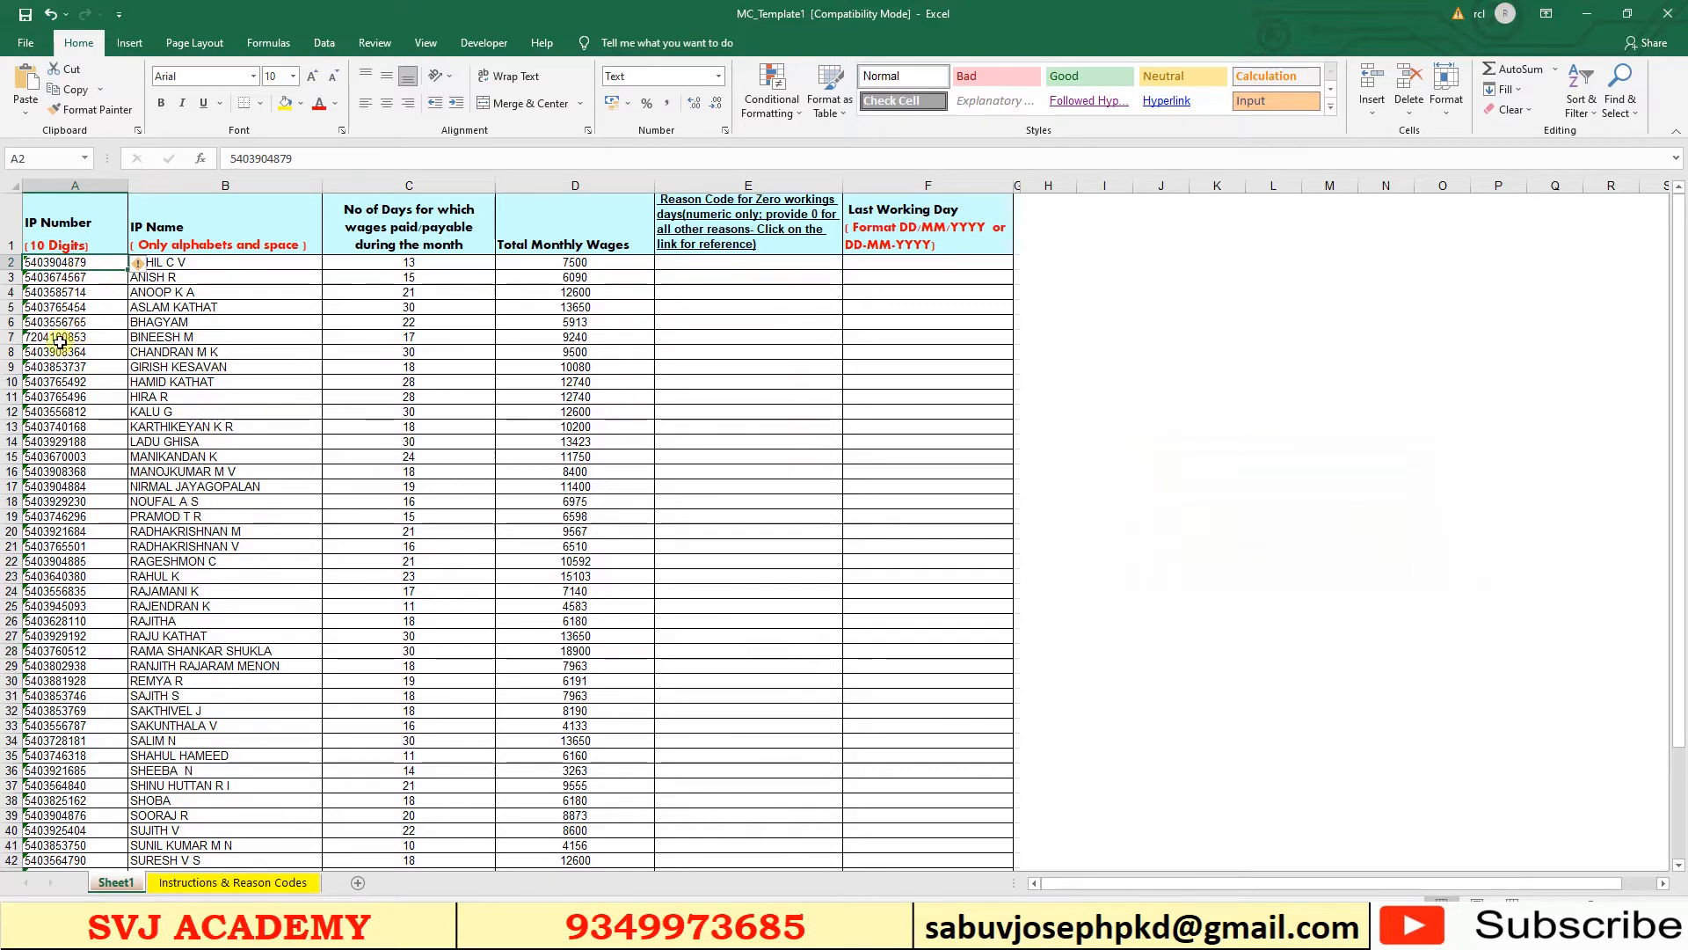
{"action": "scroll", "coordinate": [81, 431], "scroll_direction": "down", "scroll_amount": 2}
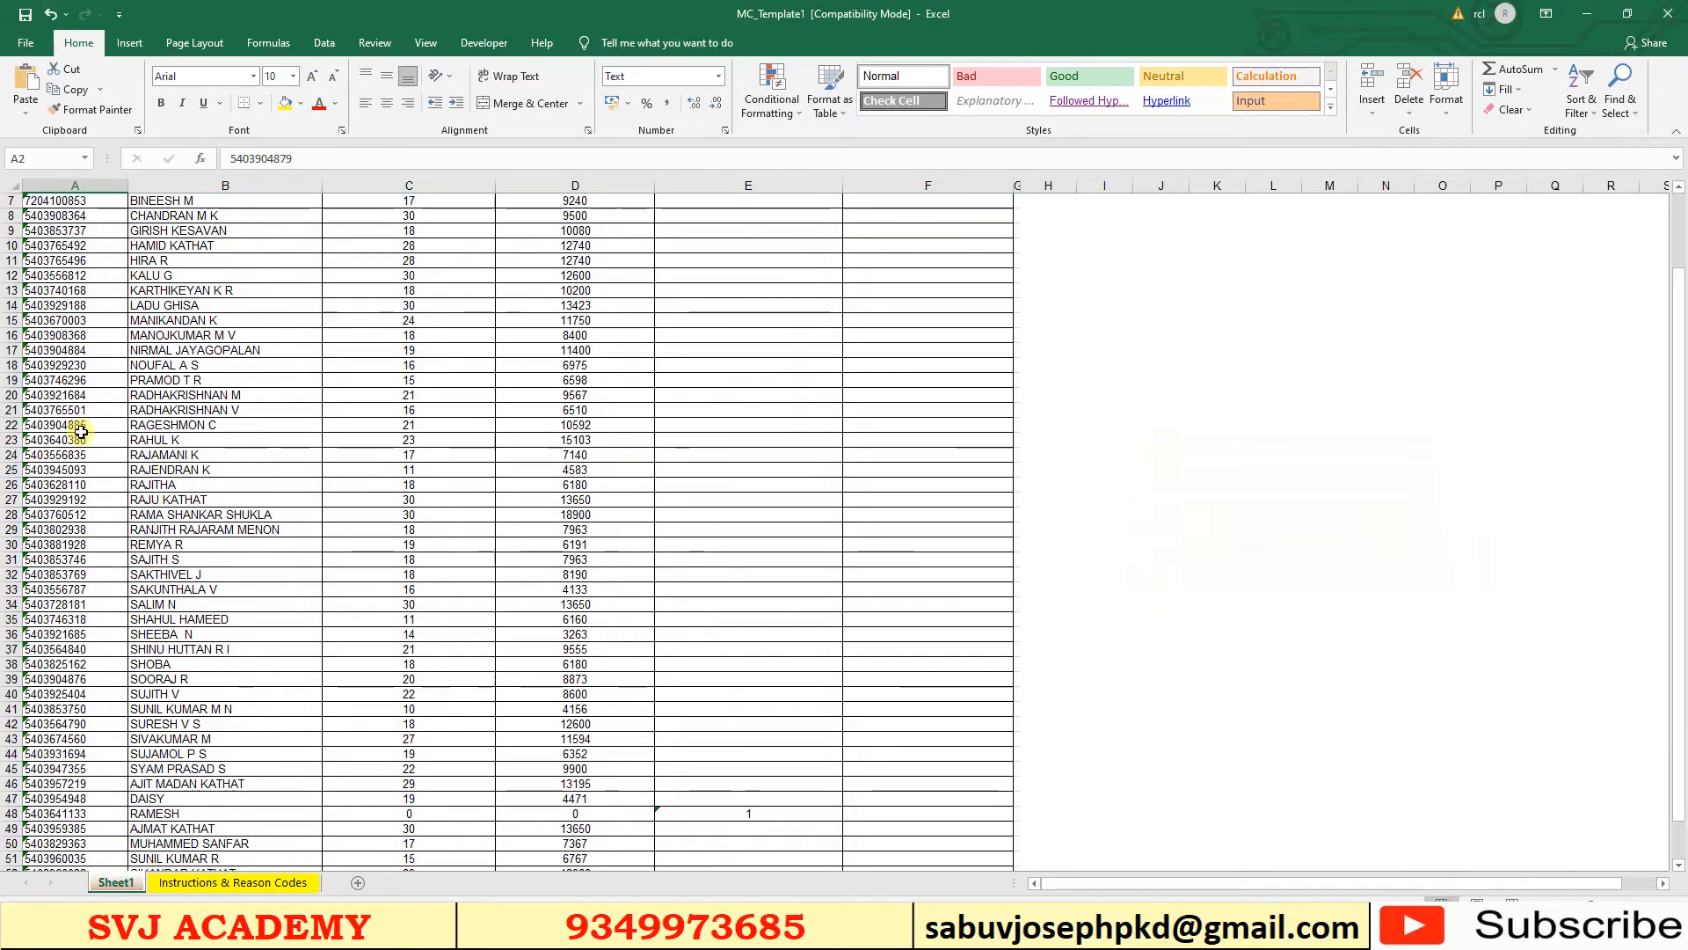
{"action": "left_click", "coordinate": [72, 560]}
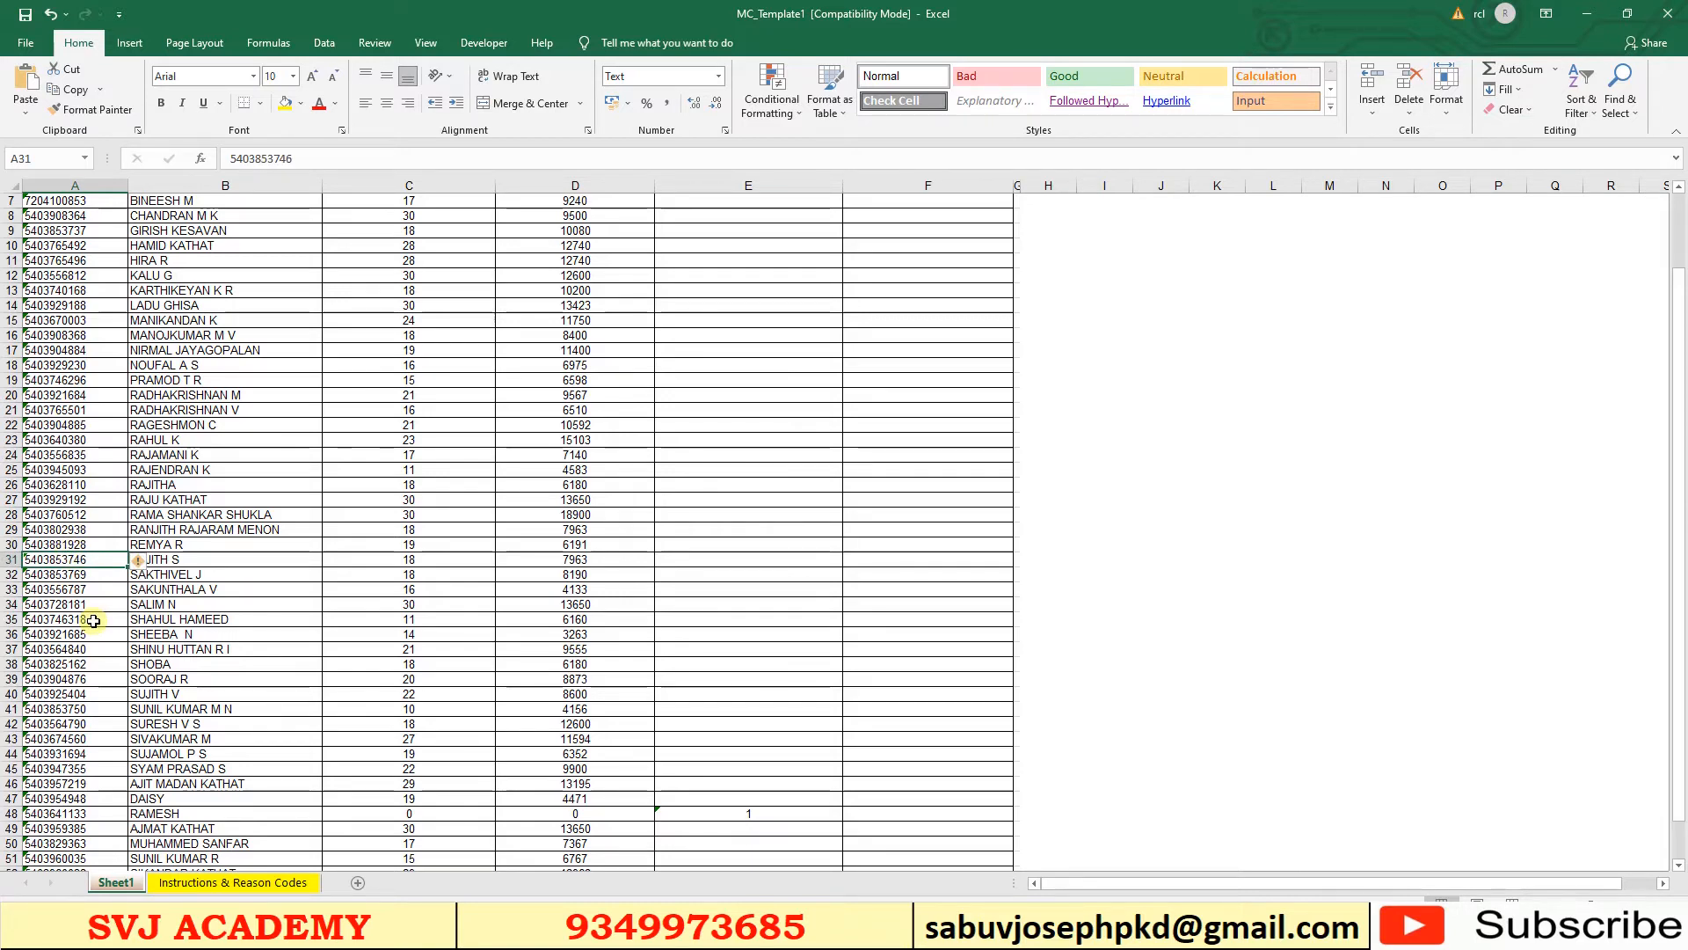
{"action": "scroll", "coordinate": [93, 621], "scroll_direction": "up", "scroll_amount": 2}
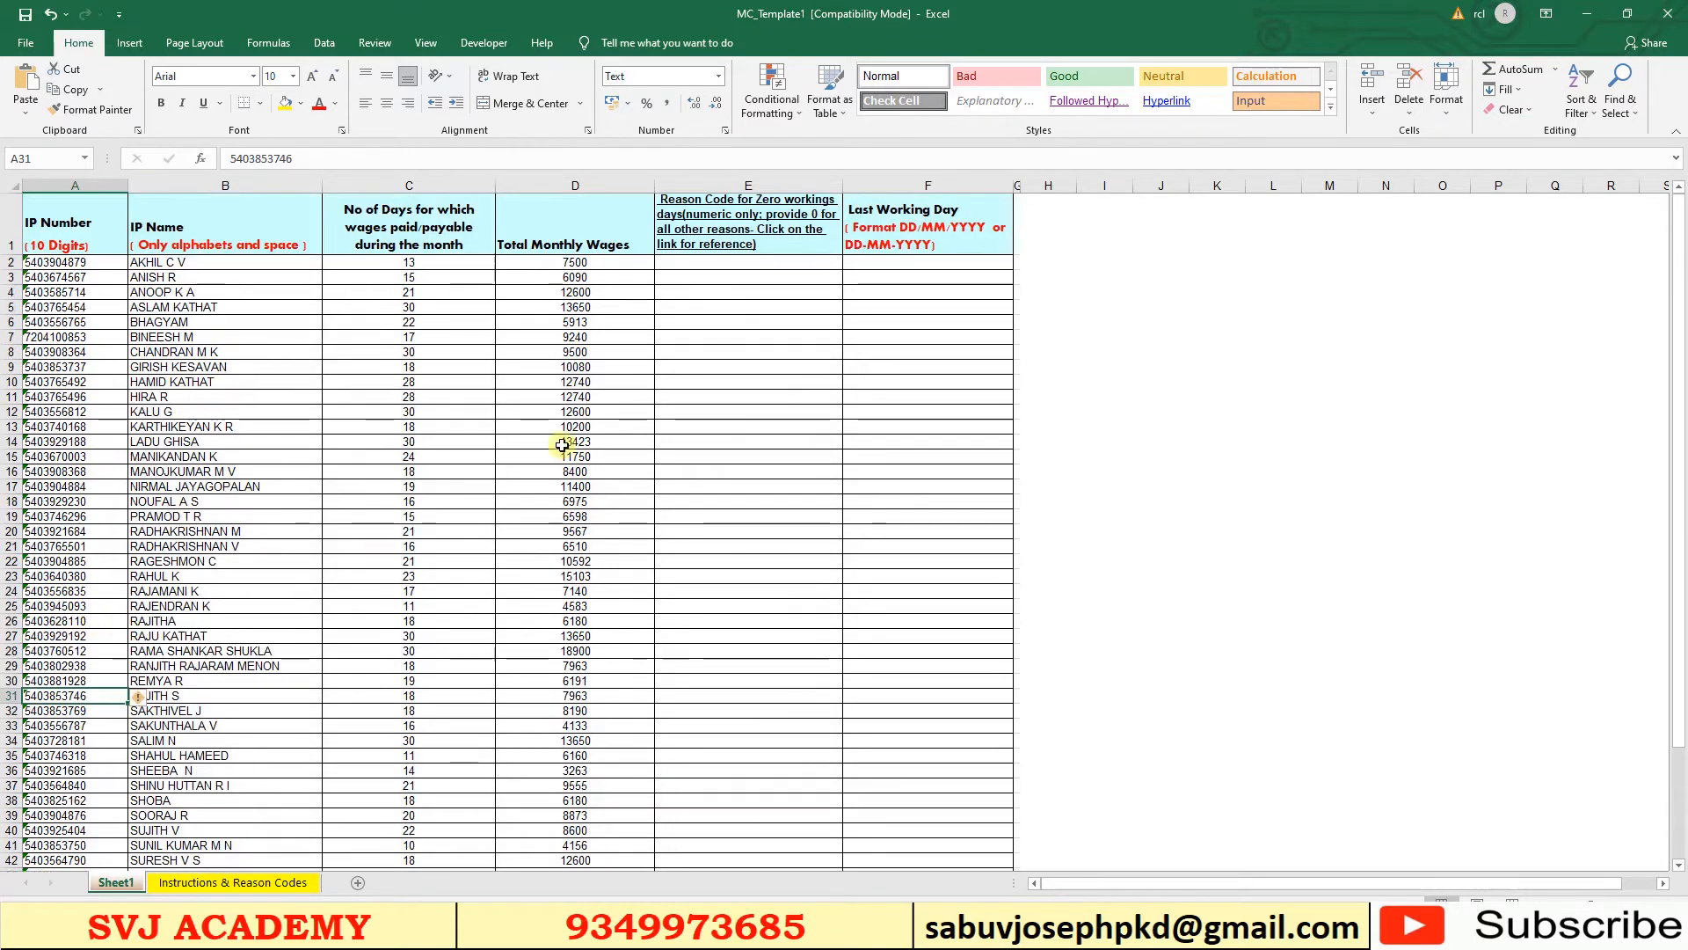
{"action": "left_click", "coordinate": [571, 263]}
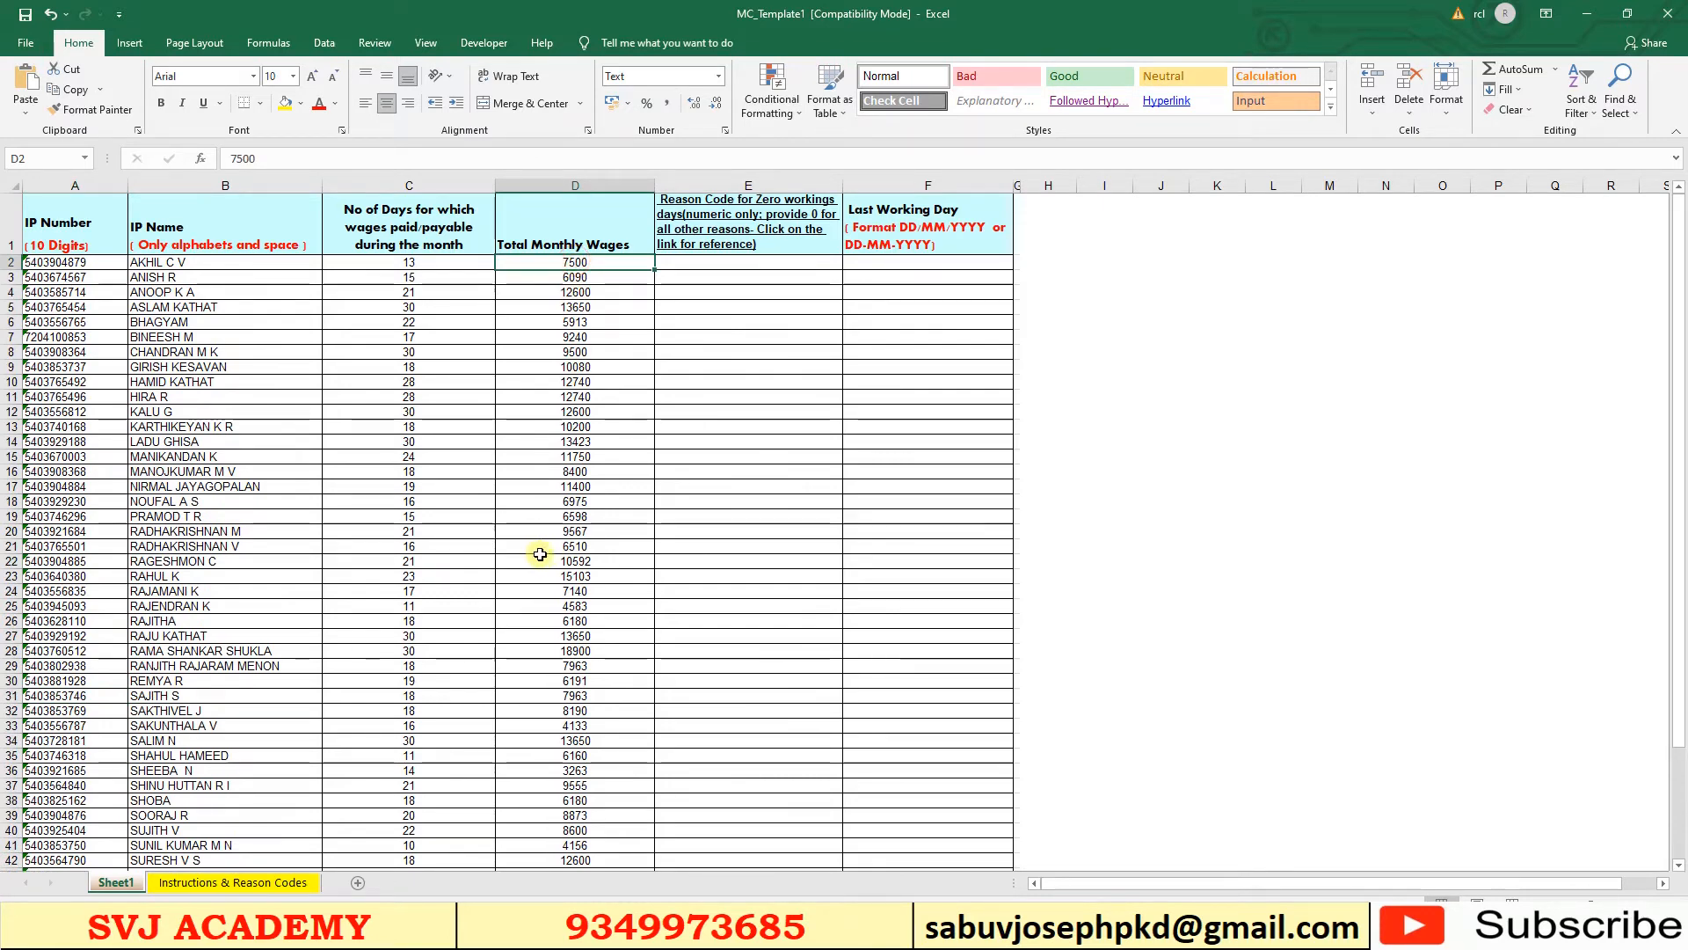
Convert the number-of-days values in C2:C53 to text format with Text to Columns.
{"action": "left_click_drag", "start_coordinate": [444, 262], "coordinate": [451, 708]}
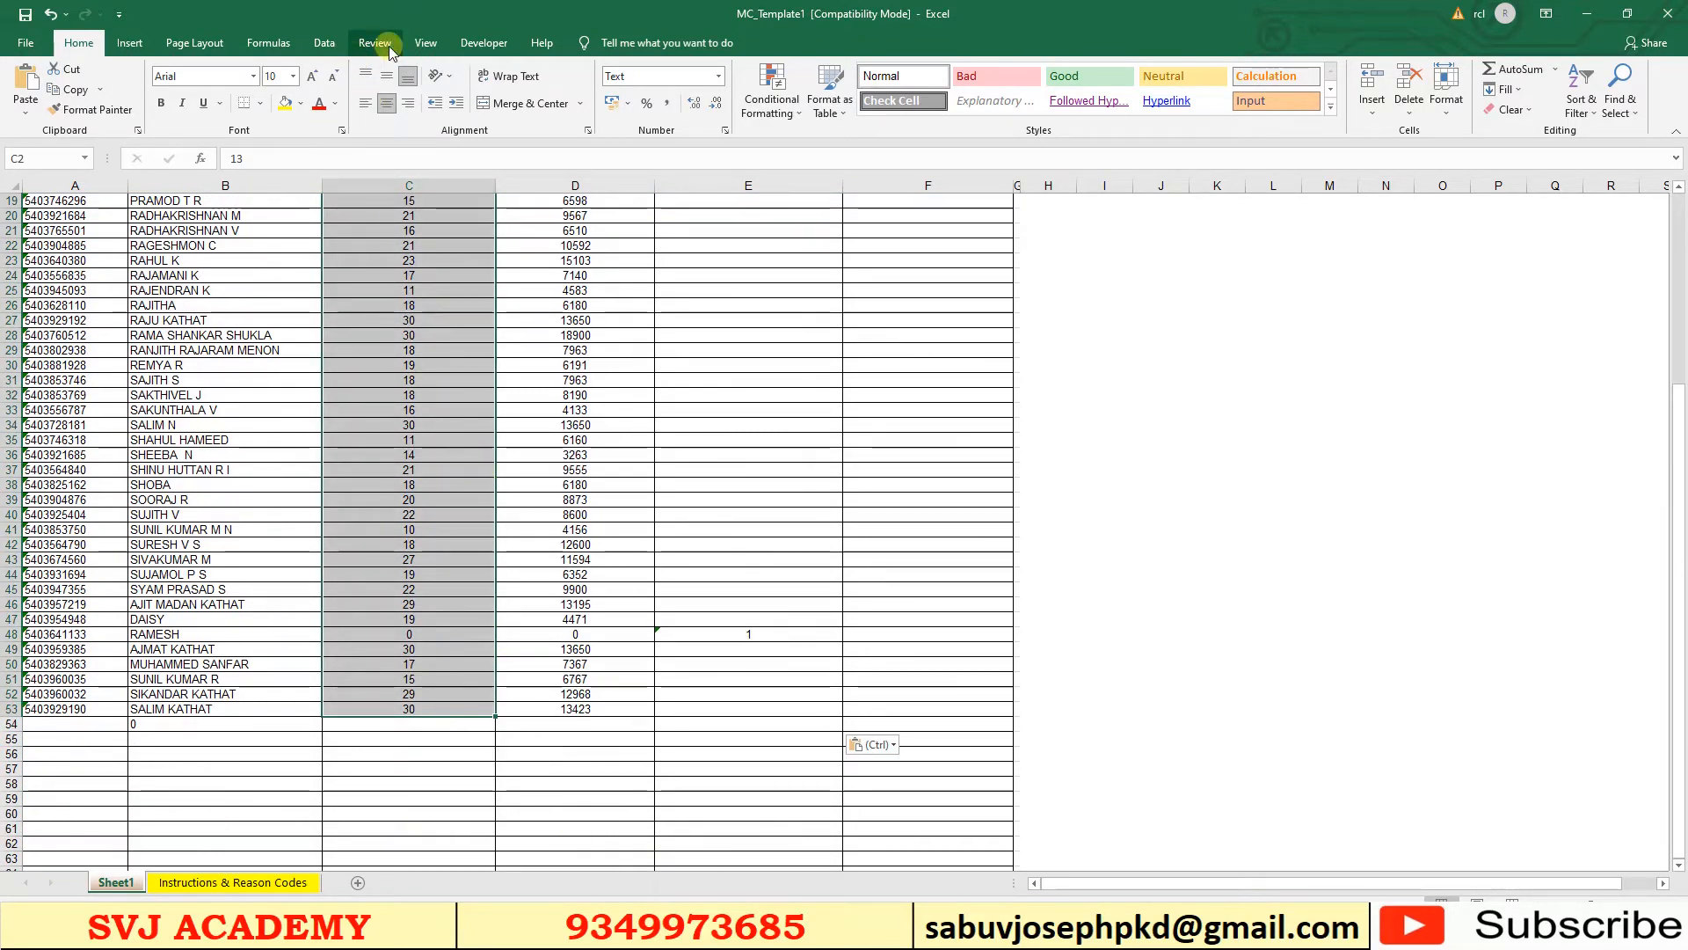
{"action": "left_click", "coordinate": [325, 43]}
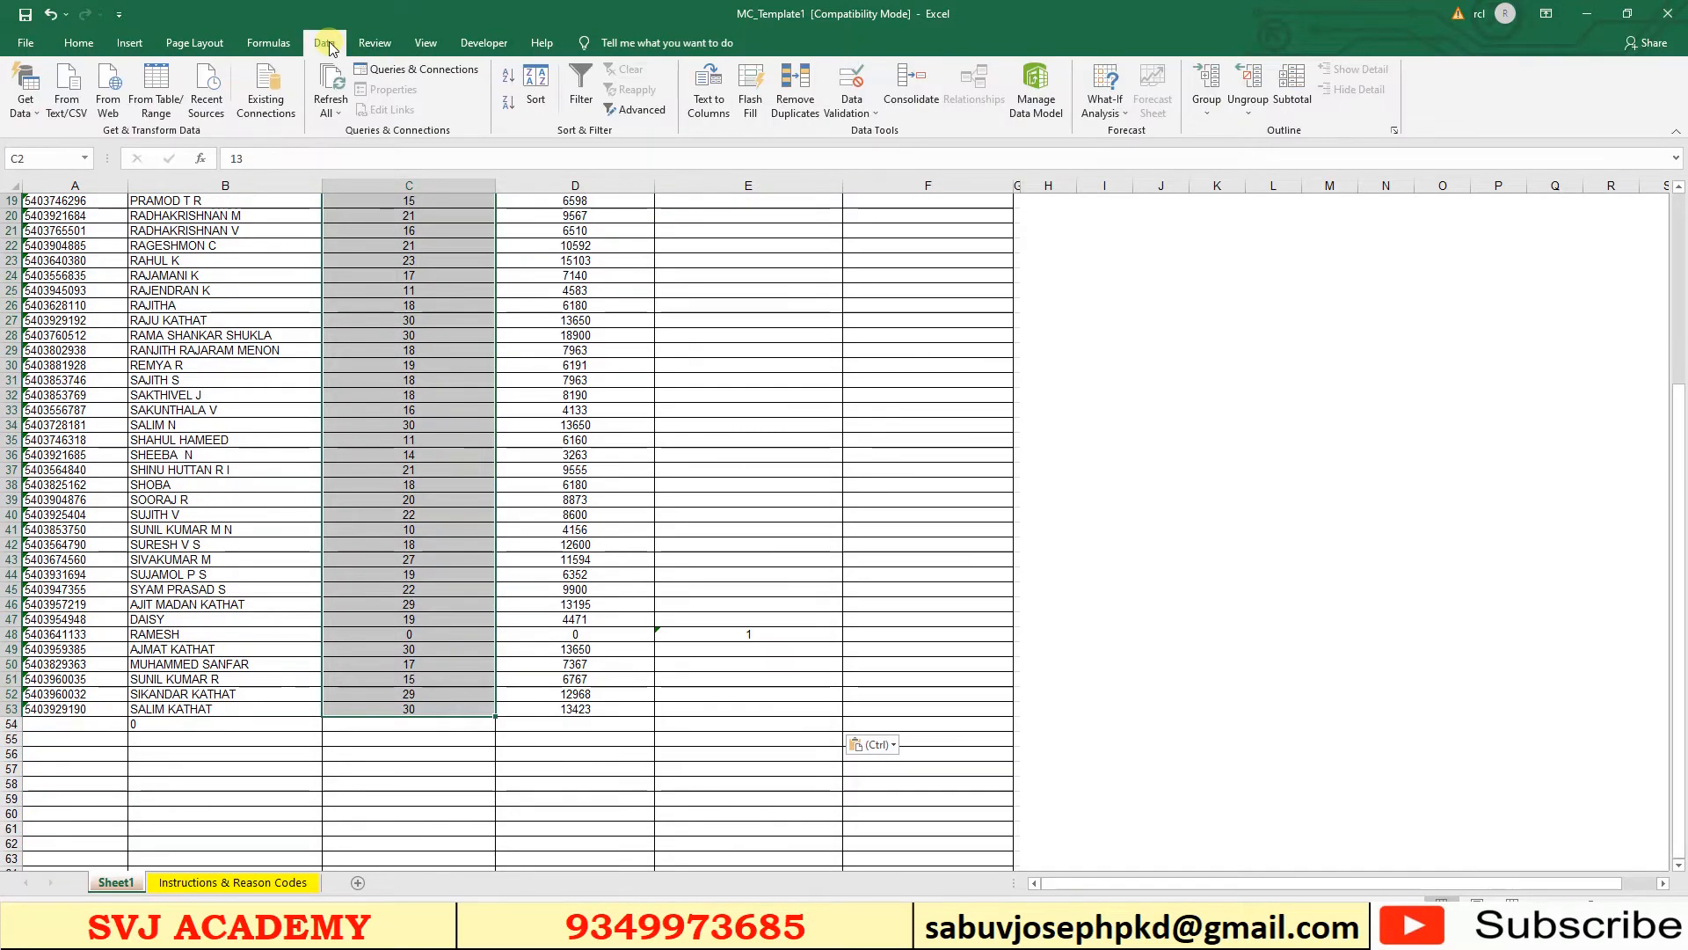
{"action": "left_click", "coordinate": [709, 106]}
{"action": "left_click", "coordinate": [451, 750]}
{"action": "left_click", "coordinate": [451, 750]}
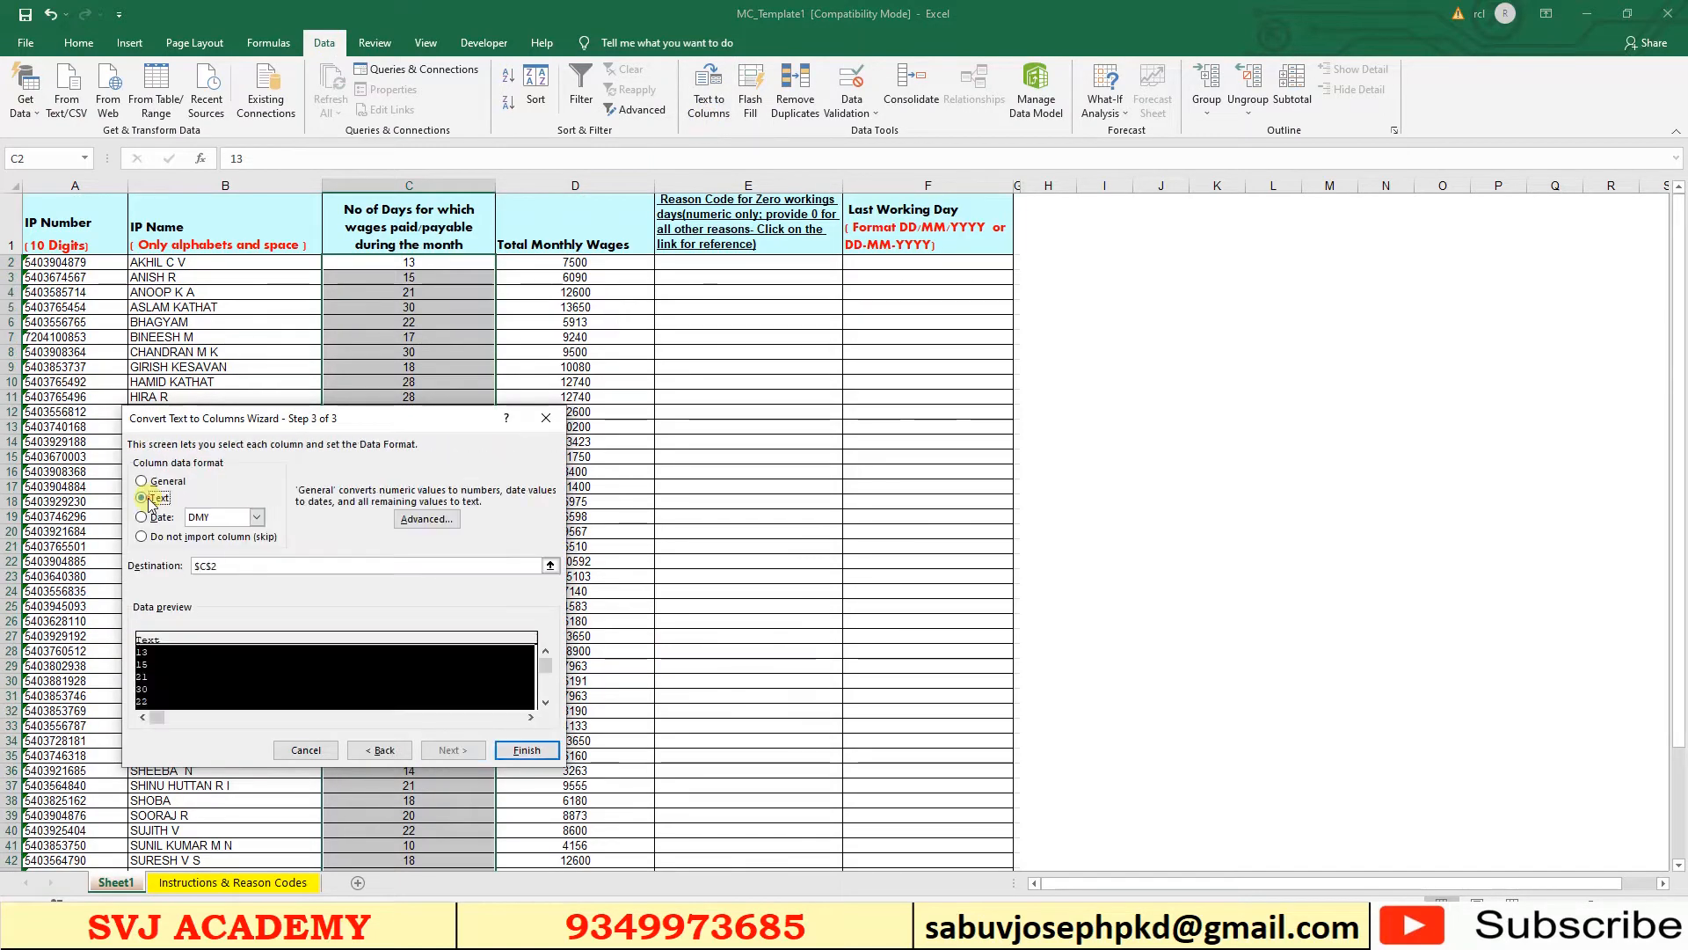
{"action": "left_click", "coordinate": [142, 497]}
{"action": "left_click", "coordinate": [526, 750]}
{"action": "key", "text": "ctrl+Down"}
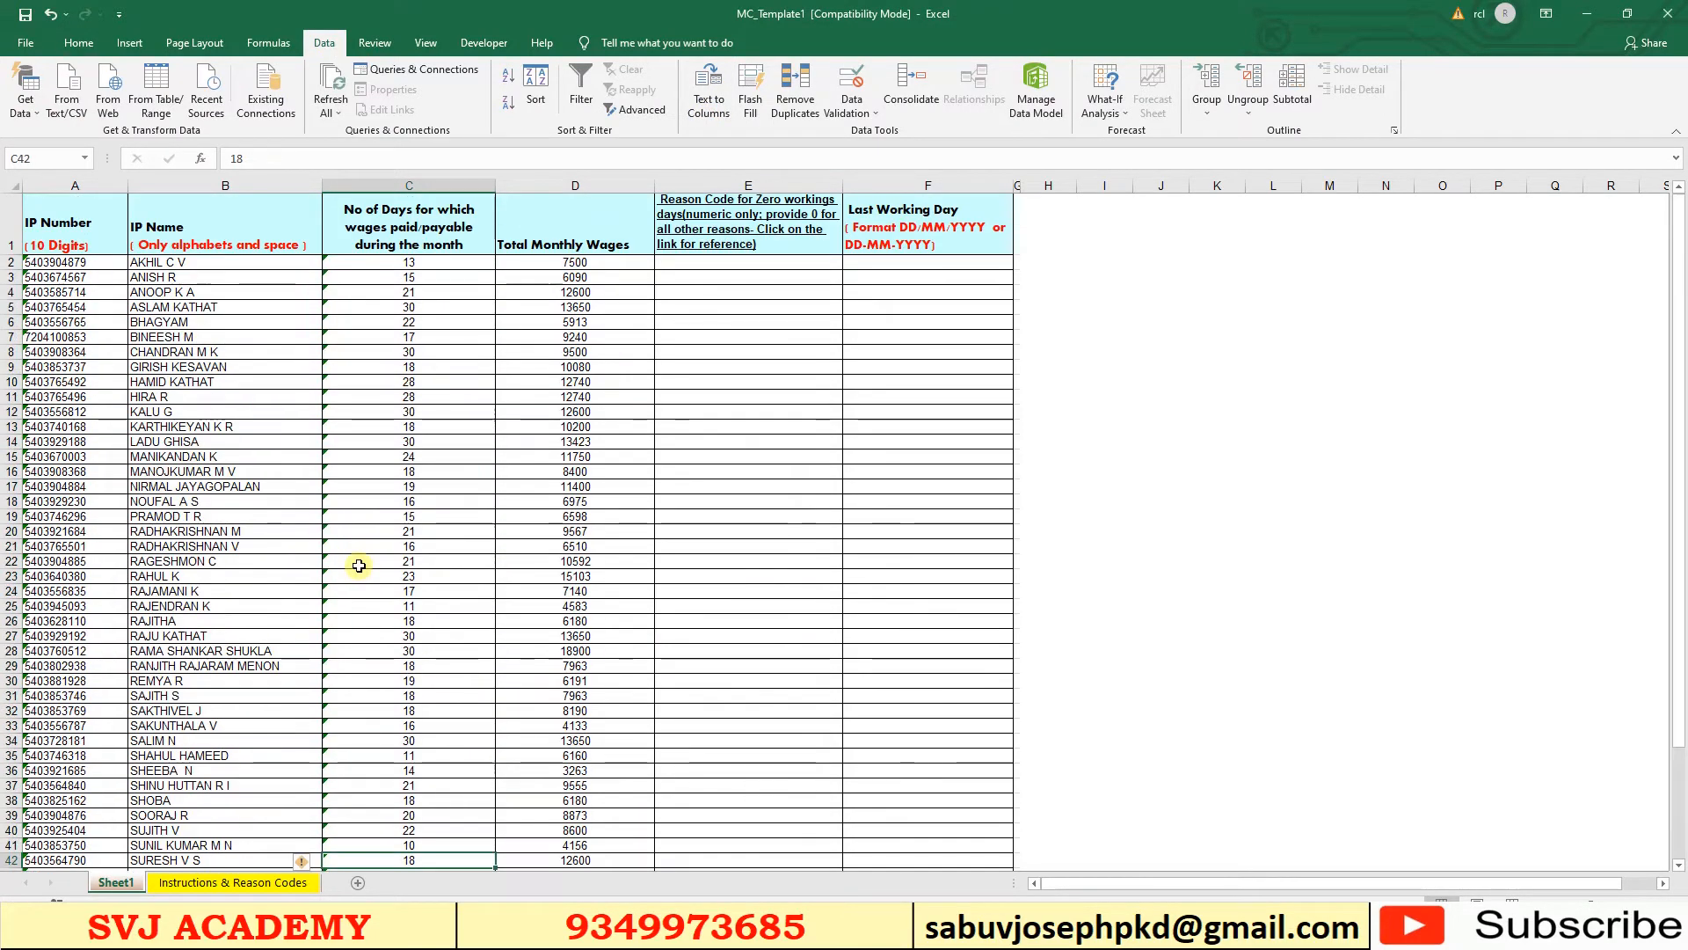
Convert the Total Monthly Wages values from D2 down to text format with Text to Columns.
{"action": "left_click", "coordinate": [578, 263]}
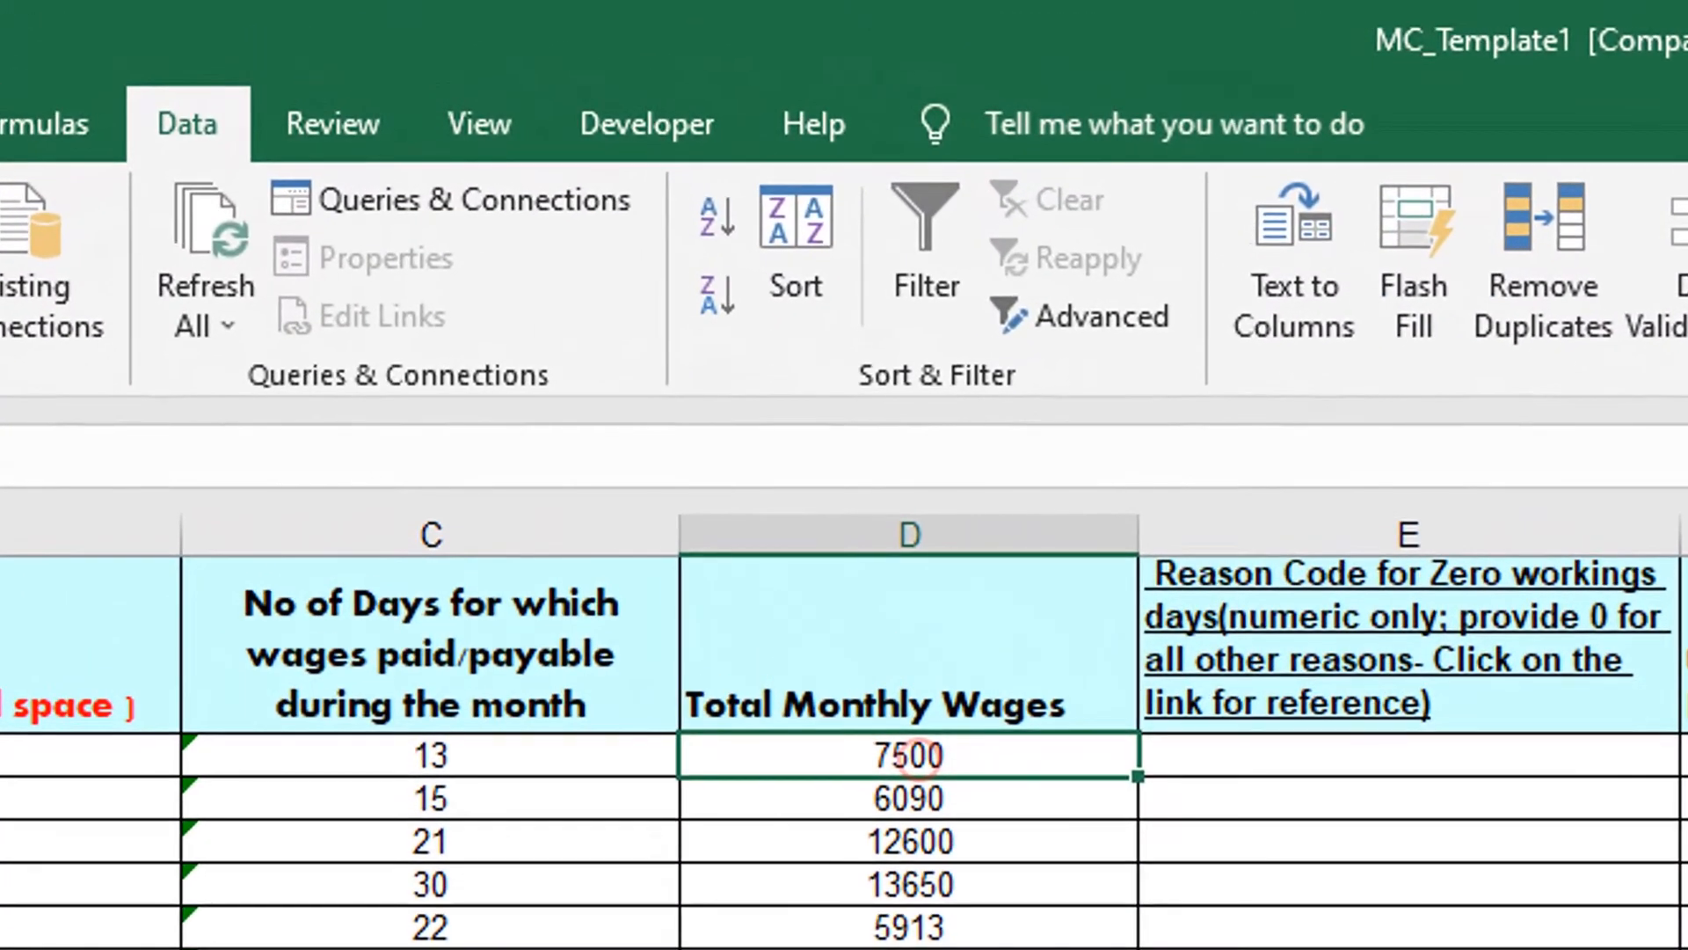
{"action": "scroll", "coordinate": [746, 506], "scroll_direction": "down", "scroll_amount": 7}
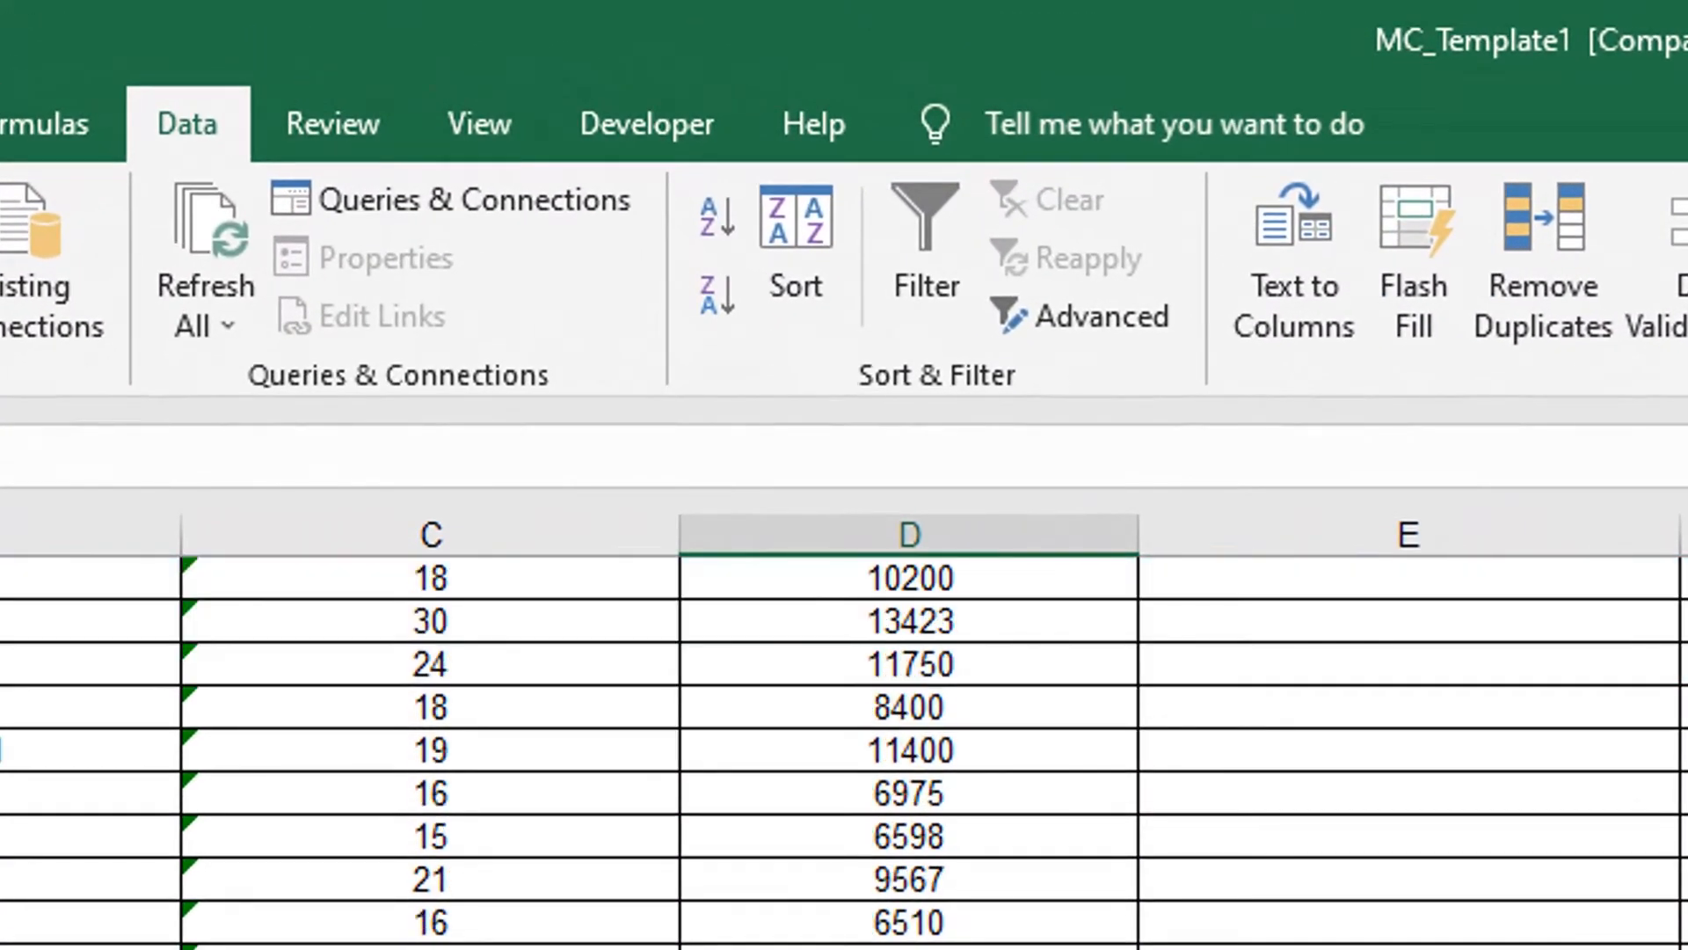
{"action": "key", "text": "ctrl+shift+Down"}
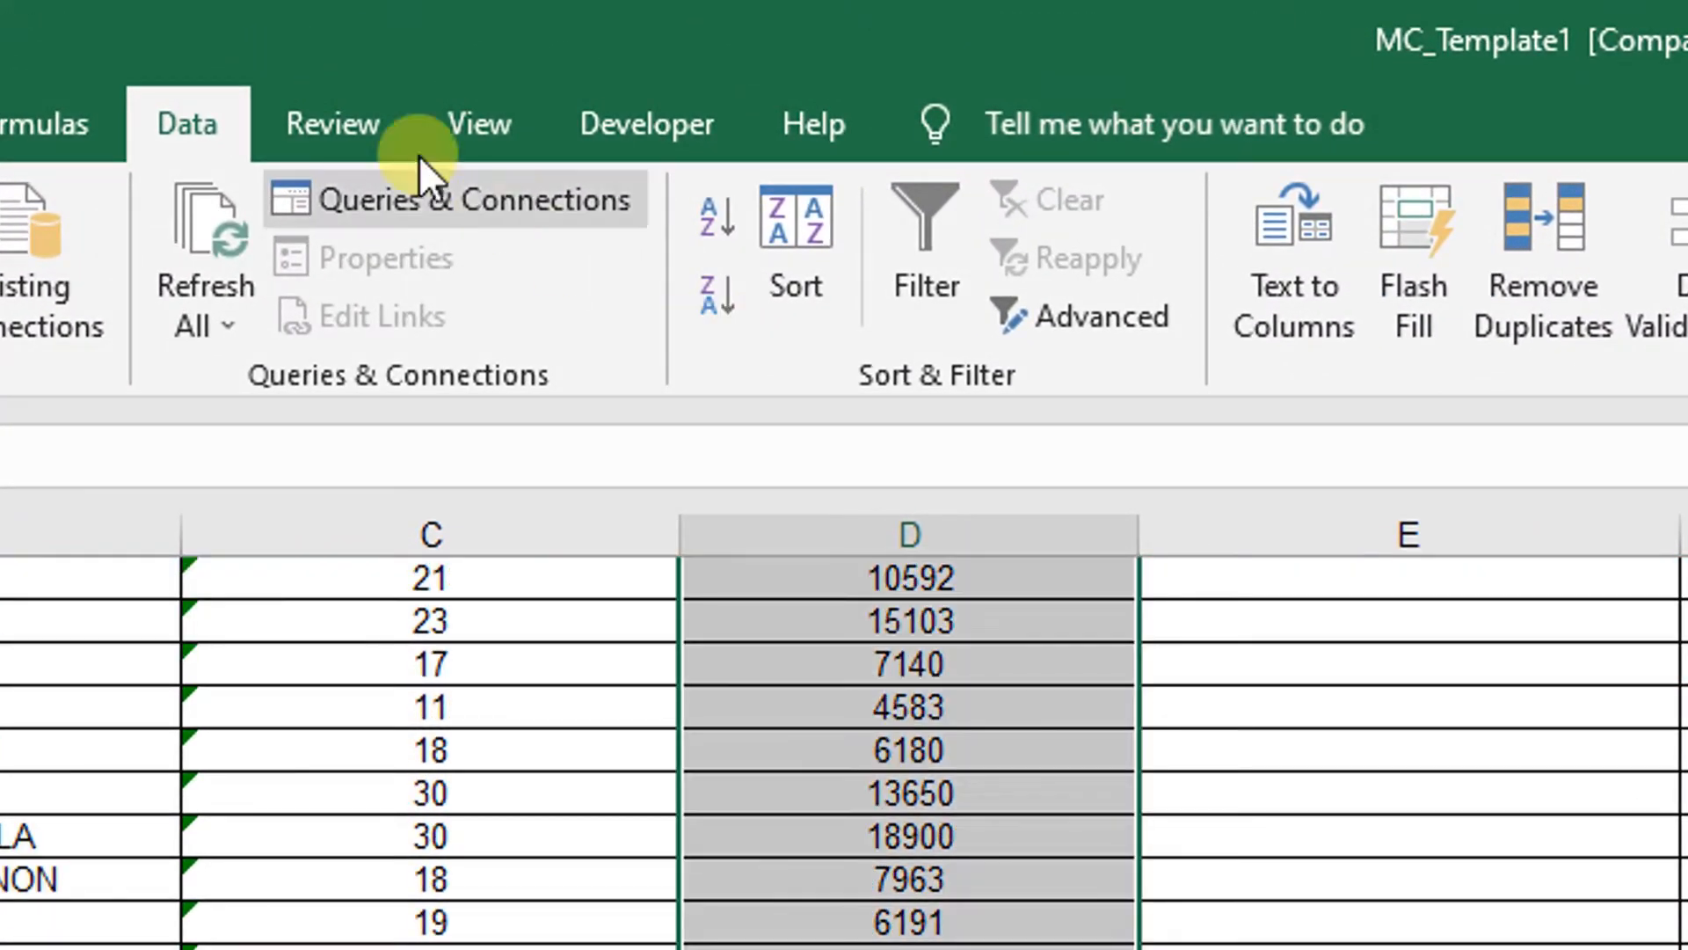
{"action": "left_click", "coordinate": [1249, 326]}
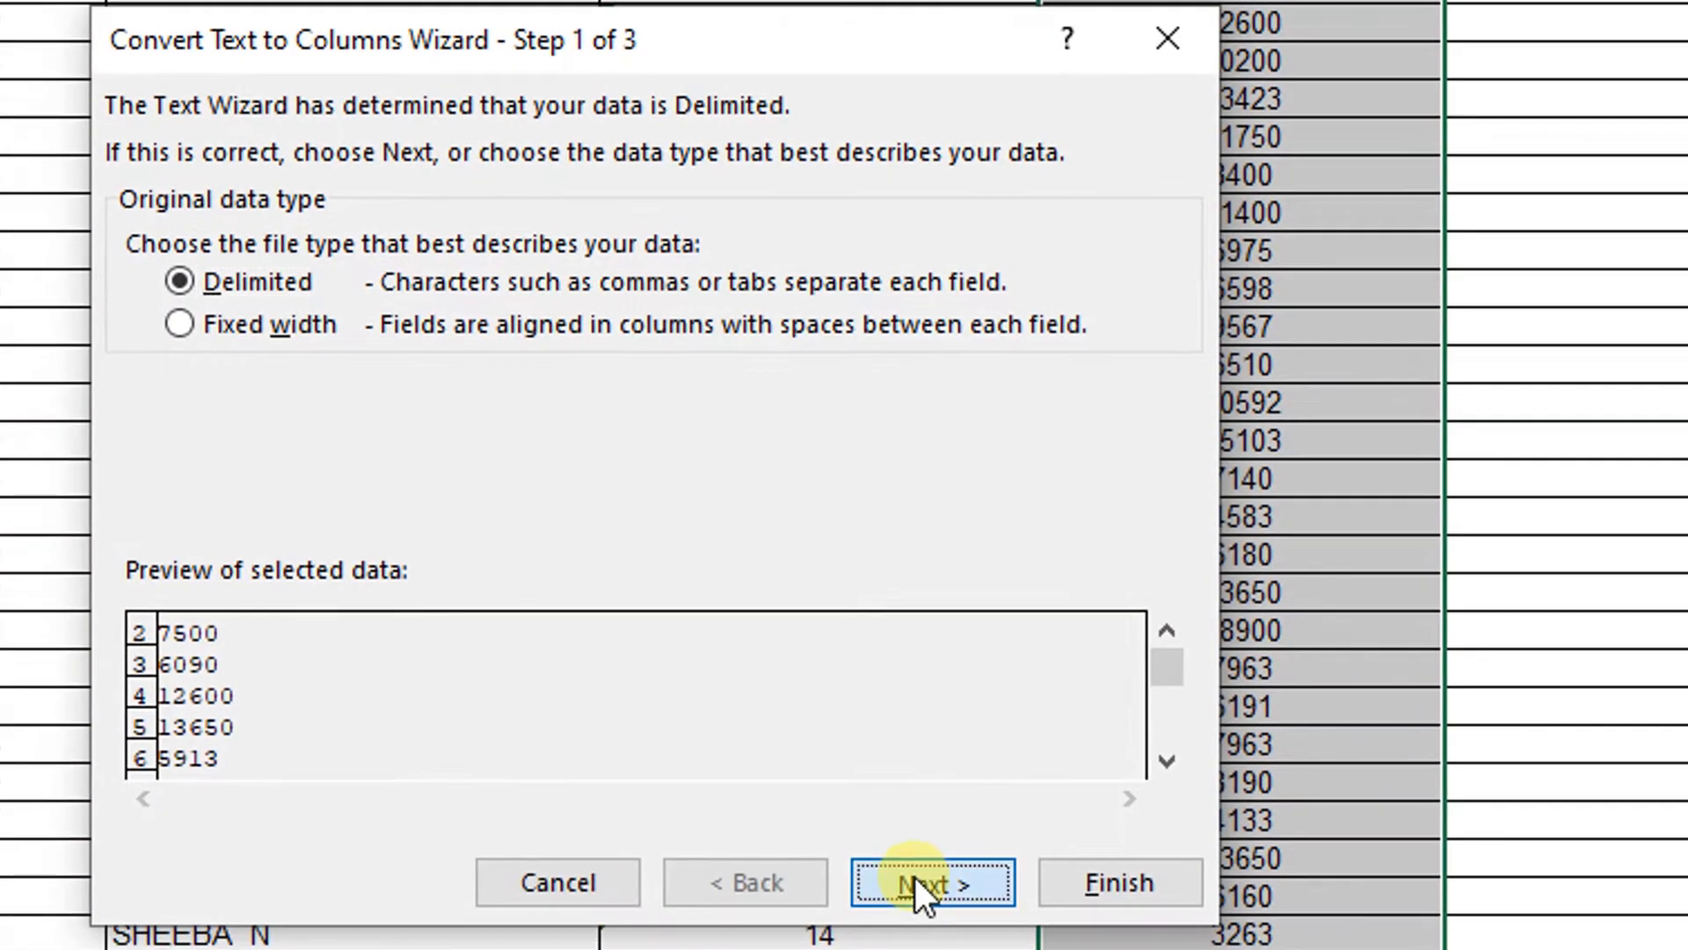
{"action": "left_click", "coordinate": [915, 878]}
{"action": "left_click", "coordinate": [915, 874]}
{"action": "left_click", "coordinate": [140, 241]}
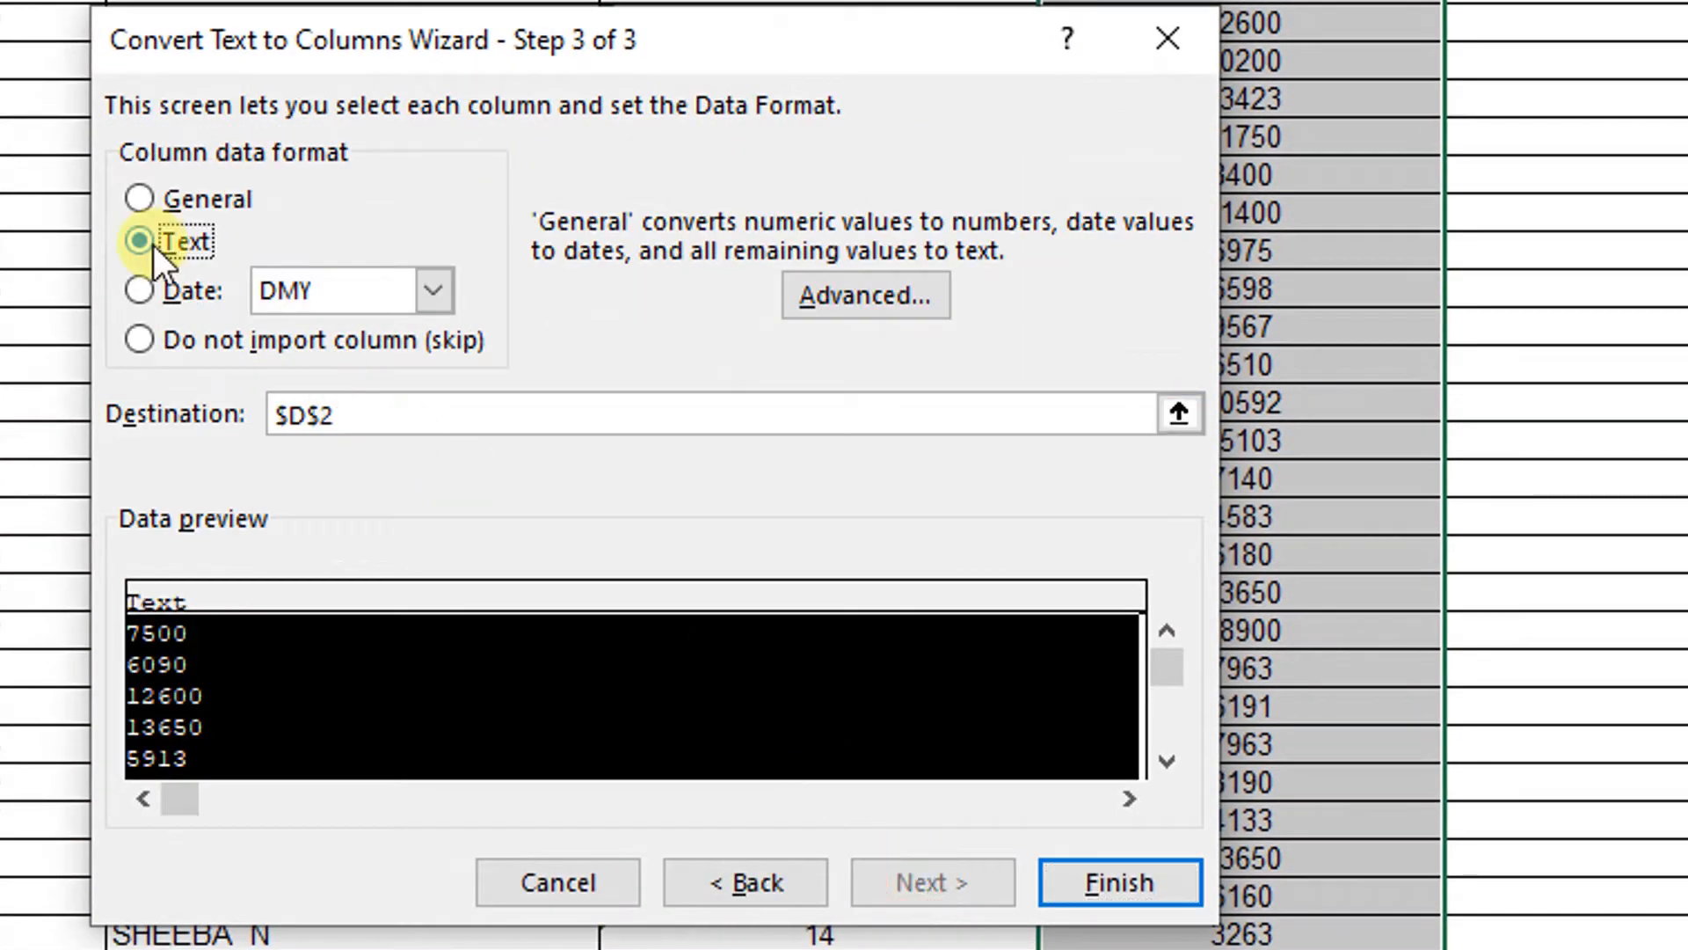
{"action": "left_click", "coordinate": [1120, 881]}
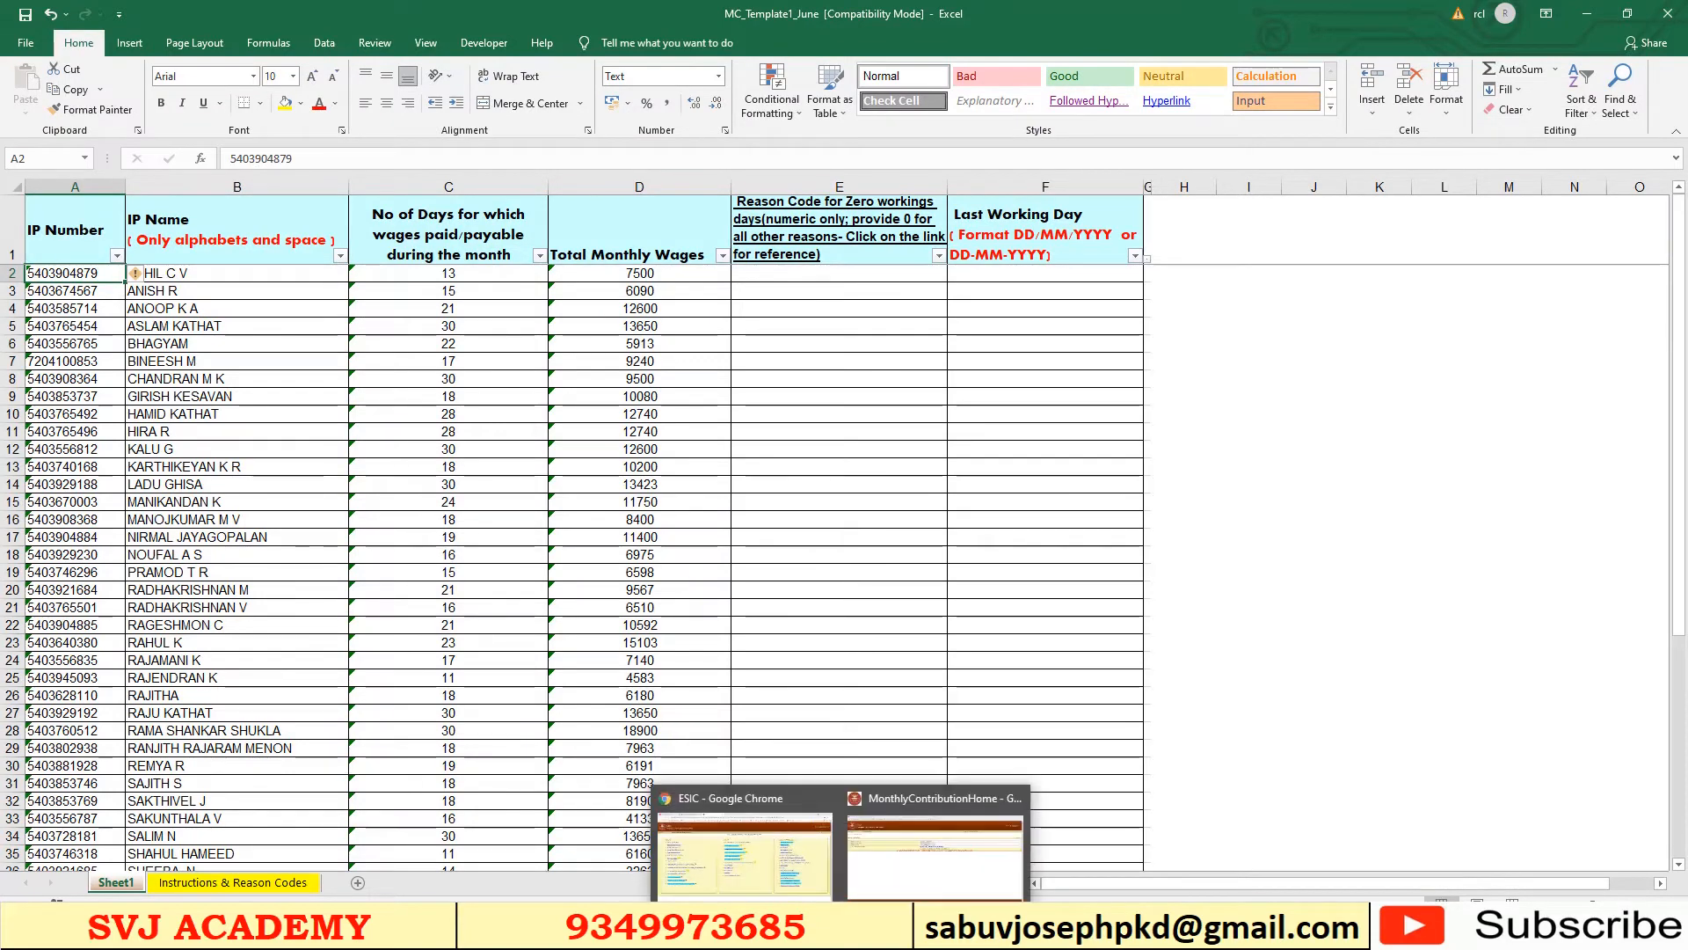
Switch to the ESIC Monthly Contribution page in Chrome and select the contribution month and year.
{"action": "left_click", "coordinate": [934, 844]}
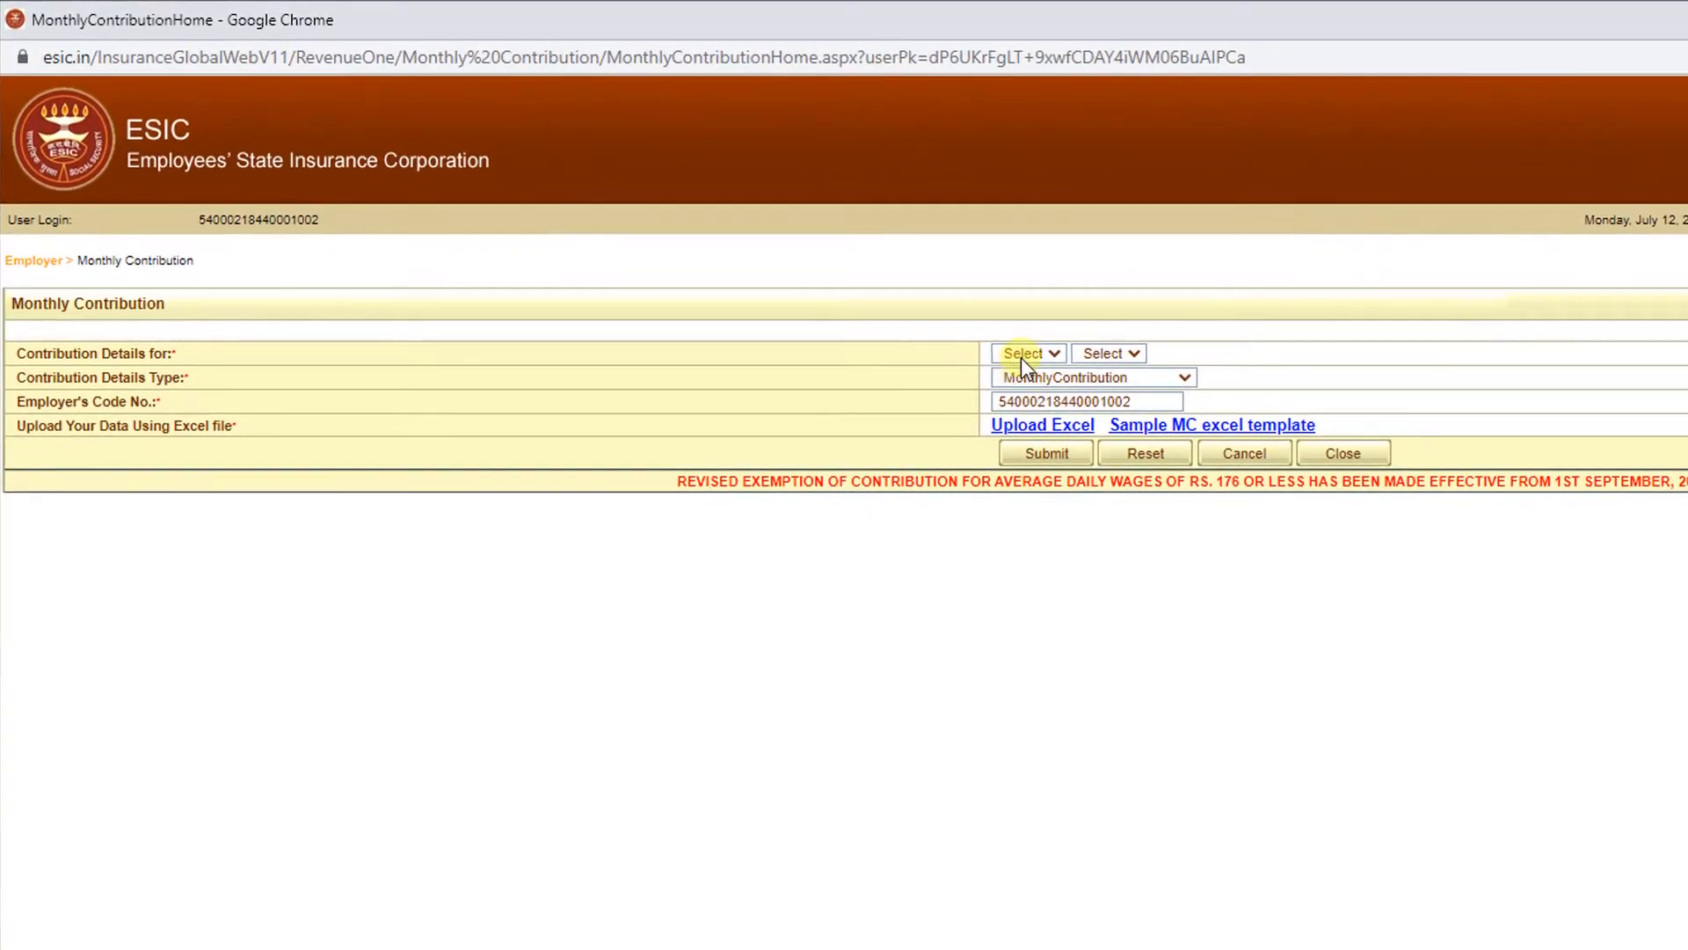
{"action": "left_click", "coordinate": [994, 344]}
{"action": "left_click", "coordinate": [984, 464]}
{"action": "left_click", "coordinate": [1077, 343]}
{"action": "left_click", "coordinate": [1099, 390]}
Open the Excel upload page and upload MC_Template1_June.xls as the monthly contribution, accepting the prompt.
{"action": "left_click", "coordinate": [1024, 427]}
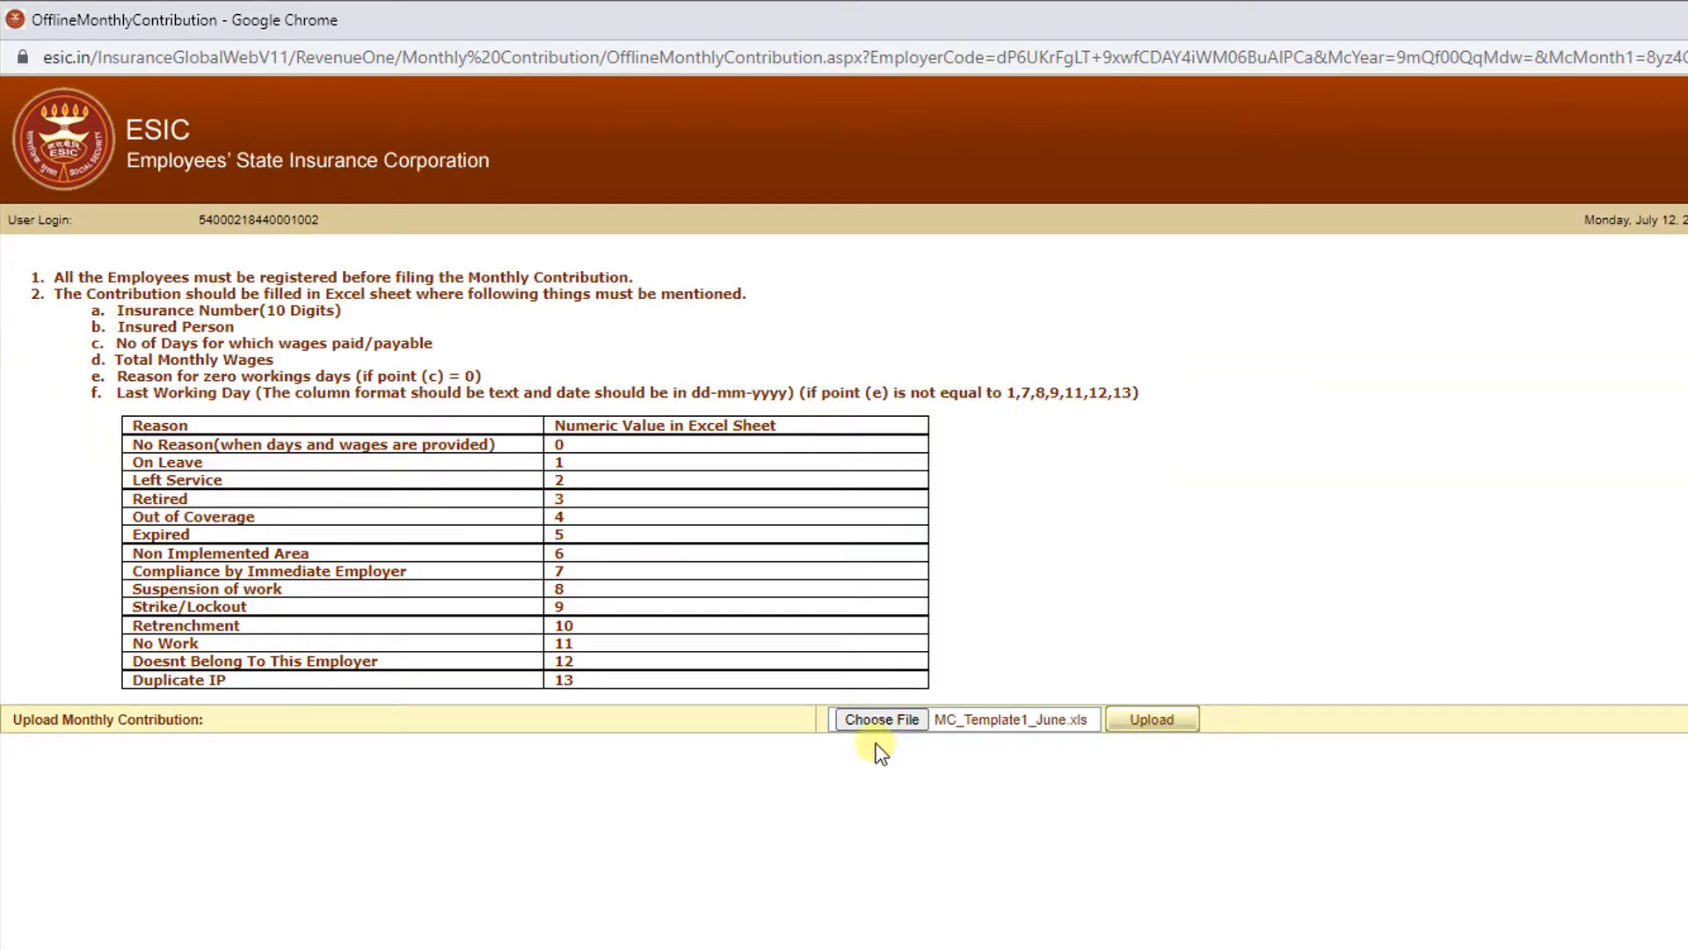
{"action": "left_click", "coordinate": [1153, 722]}
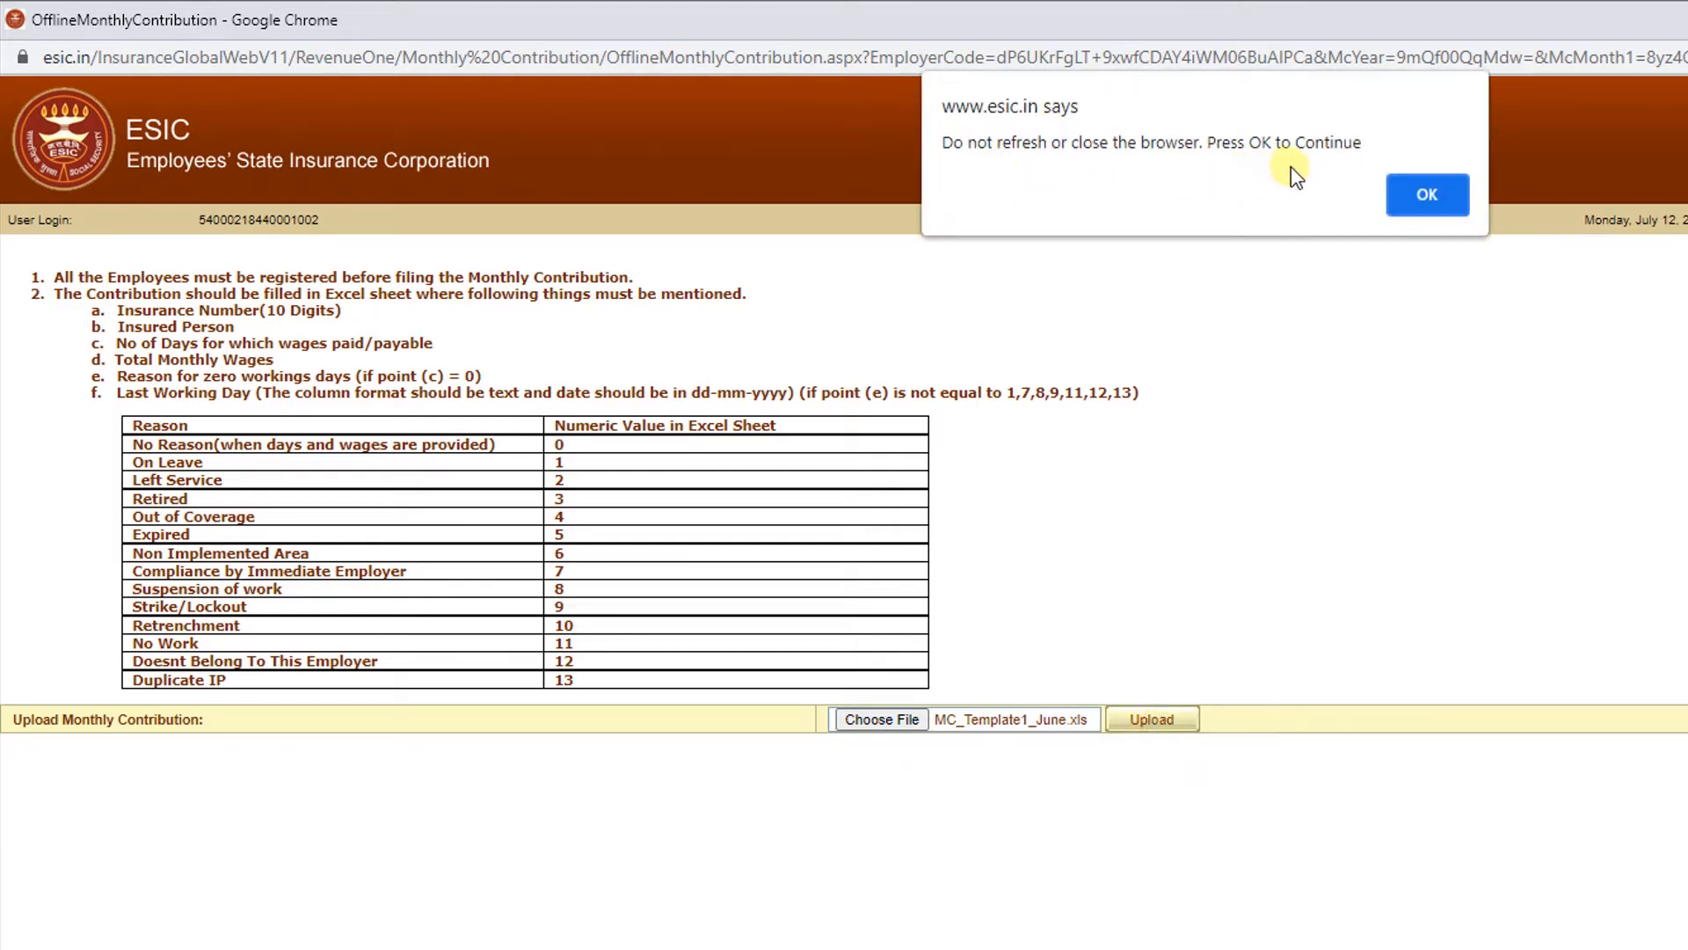
{"action": "left_click", "coordinate": [1418, 190]}
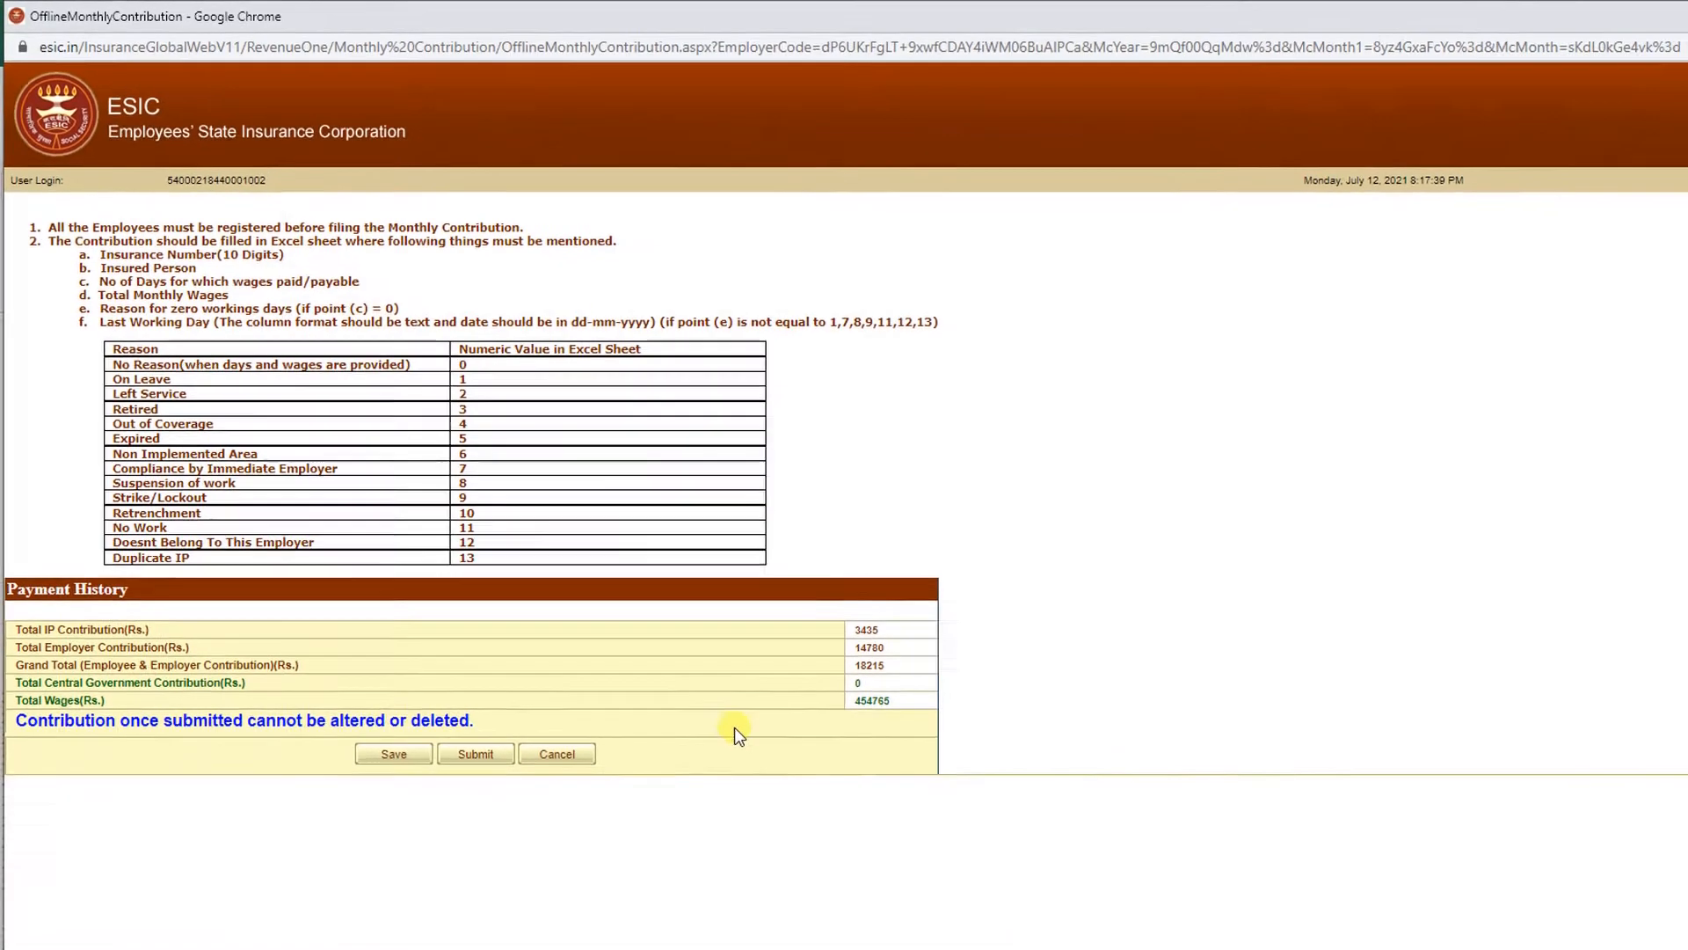
Submit the uploaded monthly contribution with the data marked as verified, and acknowledge the confirmation prompts.
{"action": "left_click", "coordinate": [441, 688]}
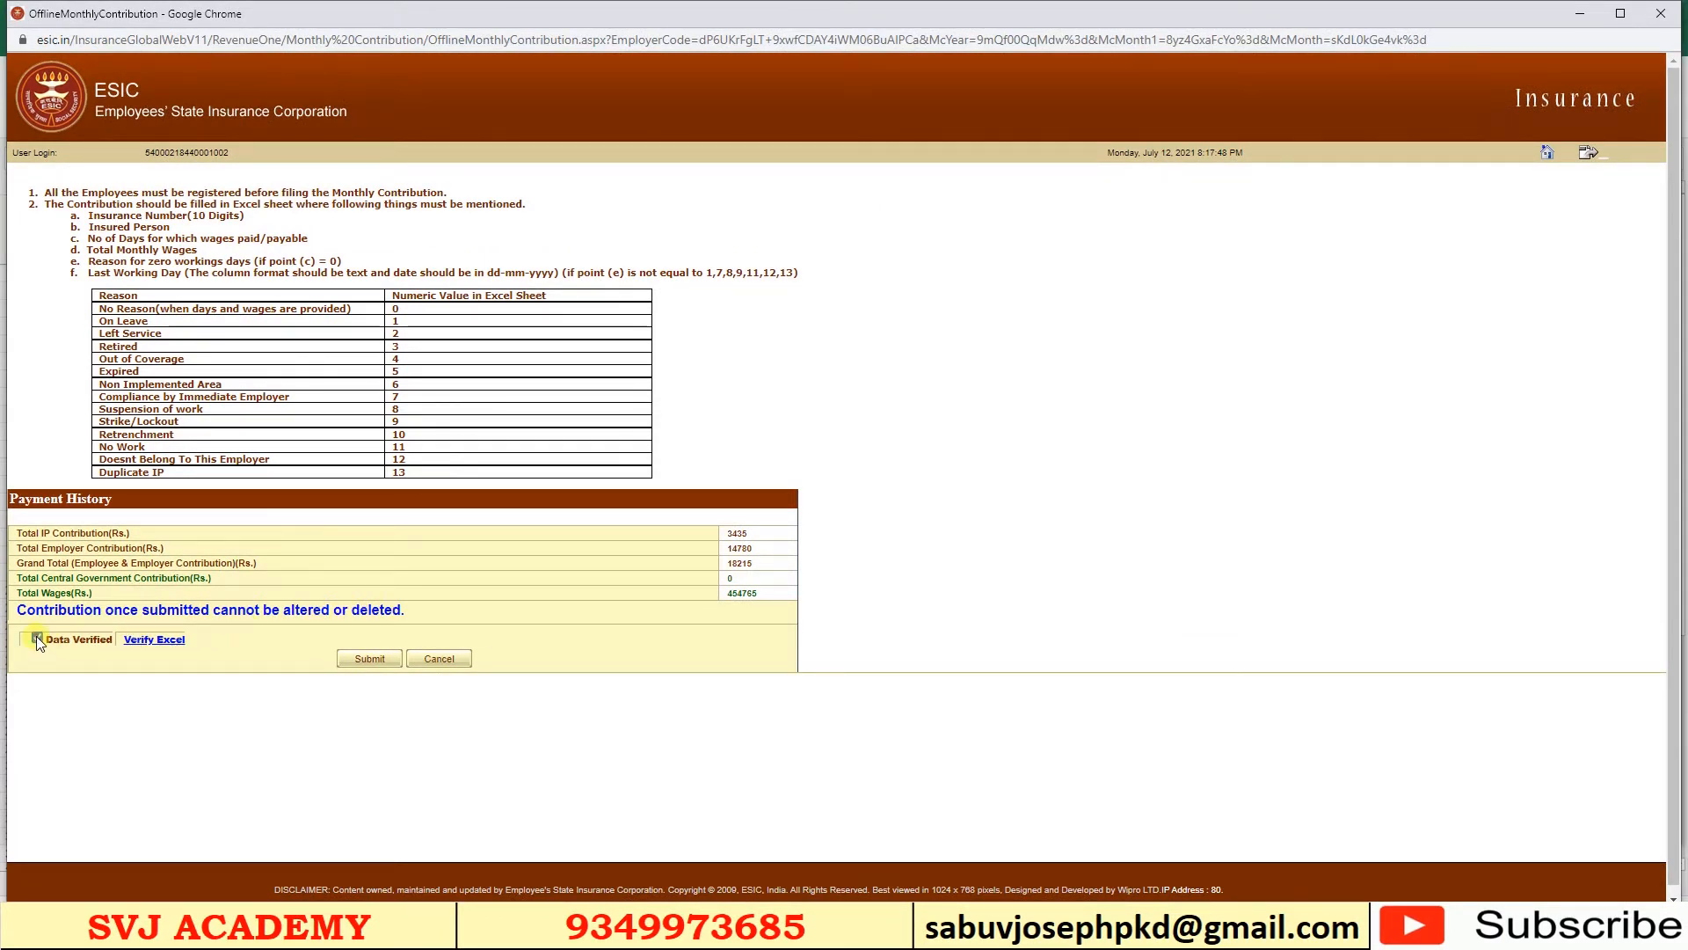
{"action": "left_click", "coordinate": [365, 661]}
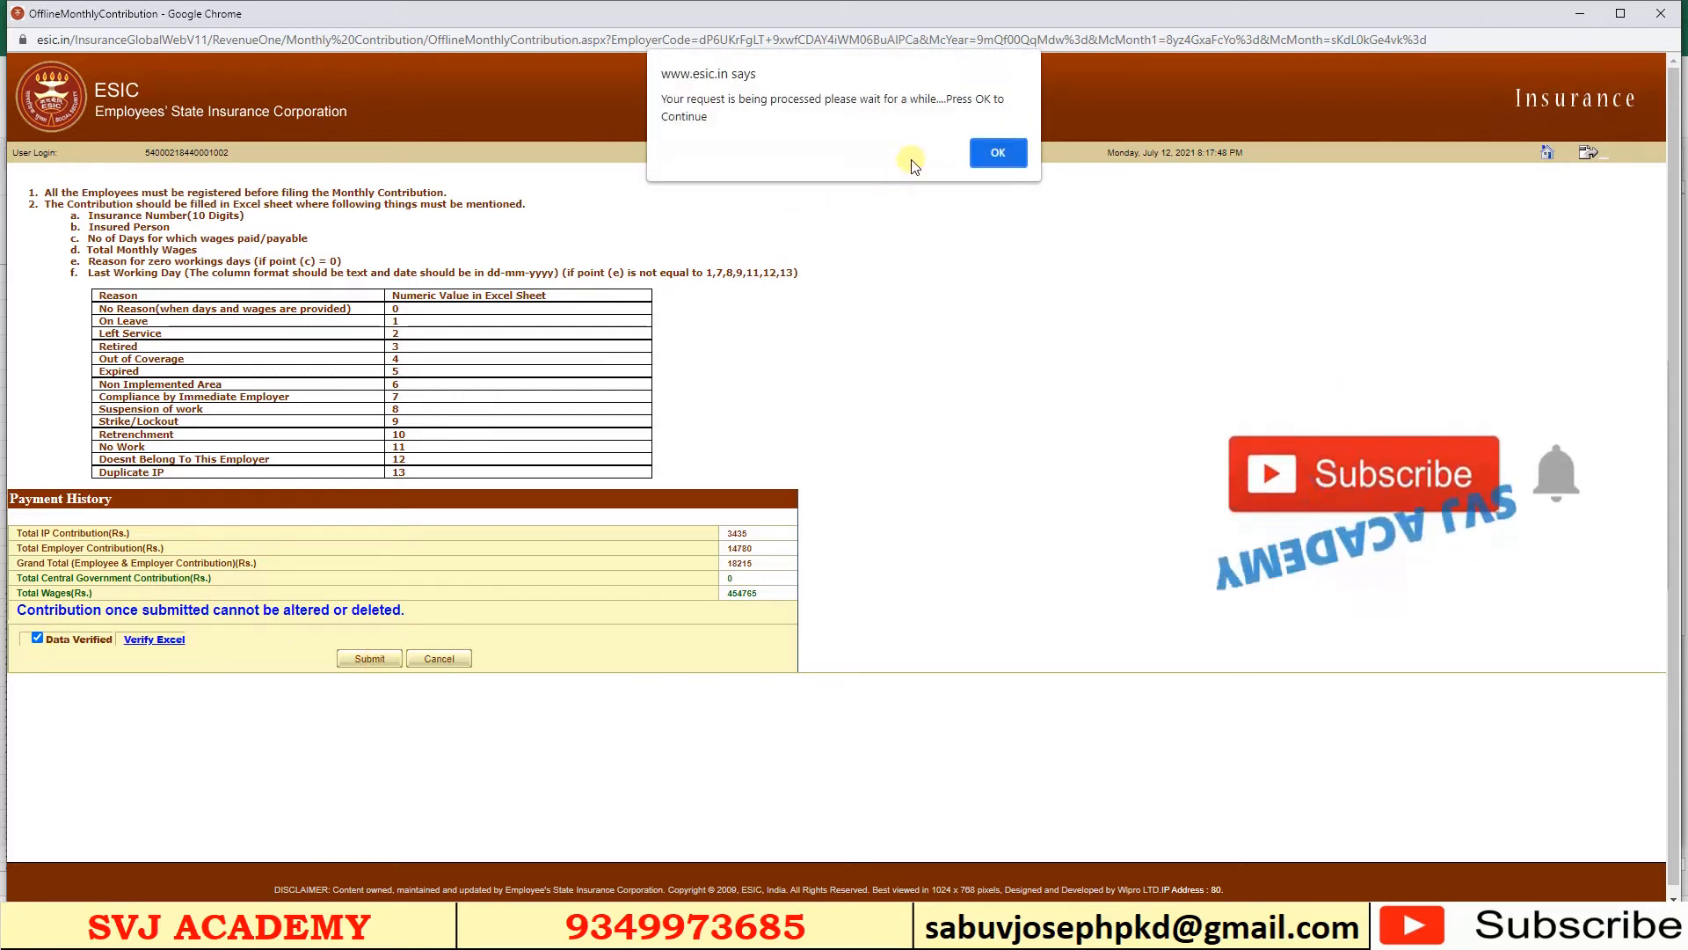
{"action": "left_click", "coordinate": [998, 153]}
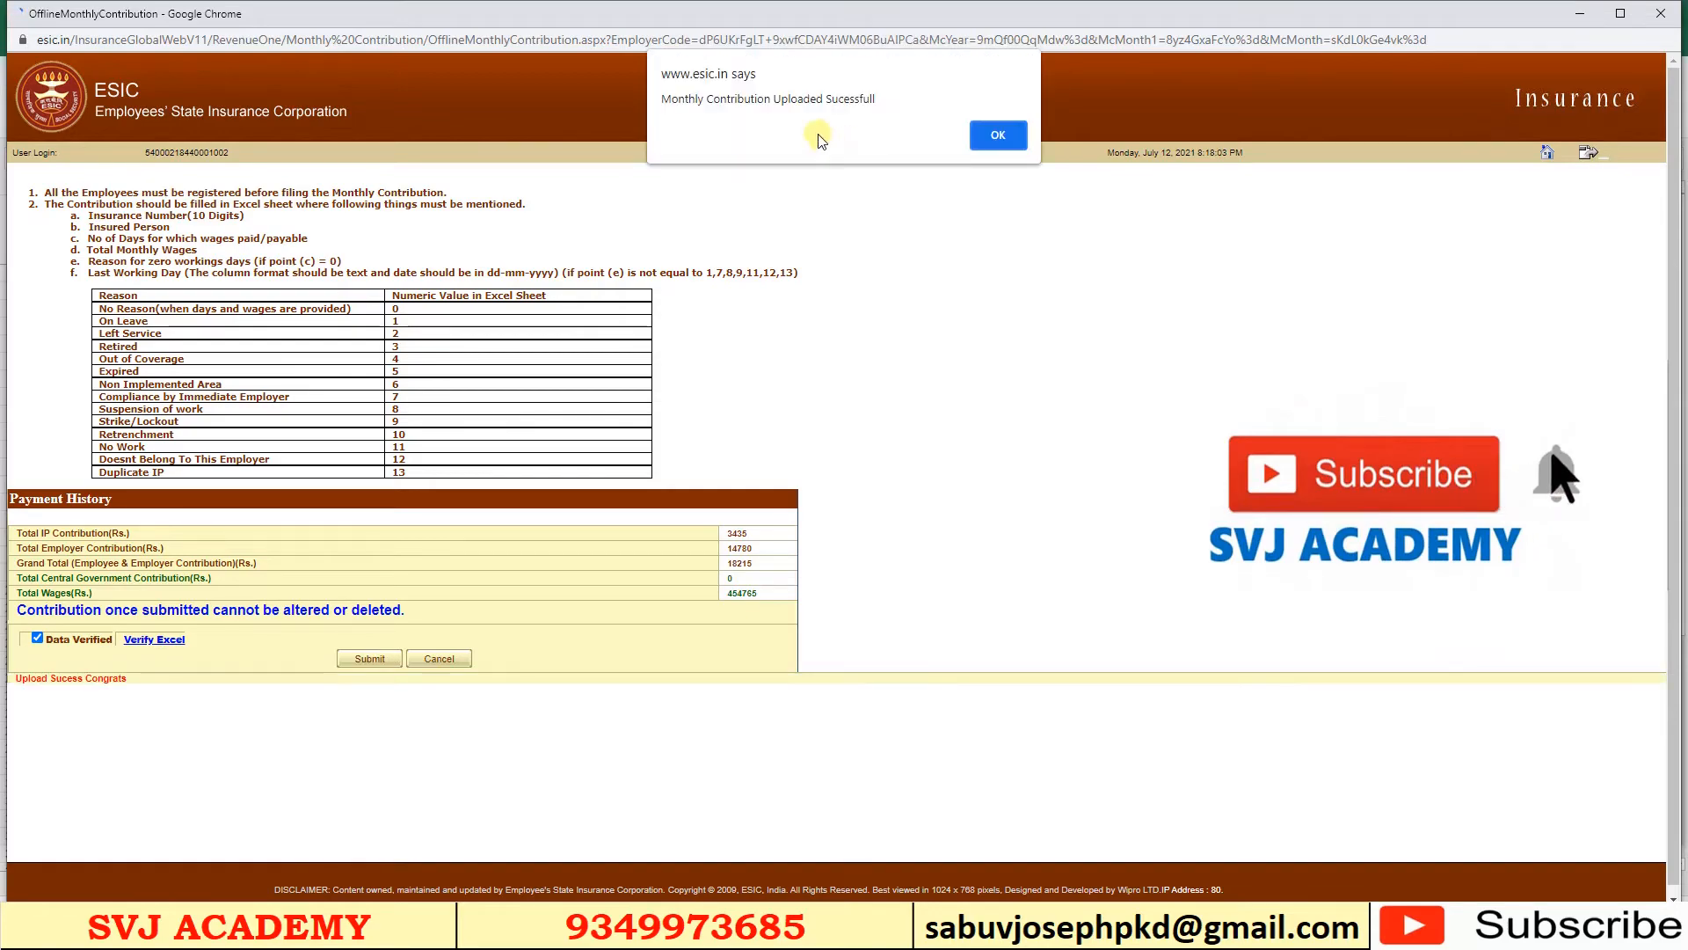
{"action": "left_click", "coordinate": [992, 137]}
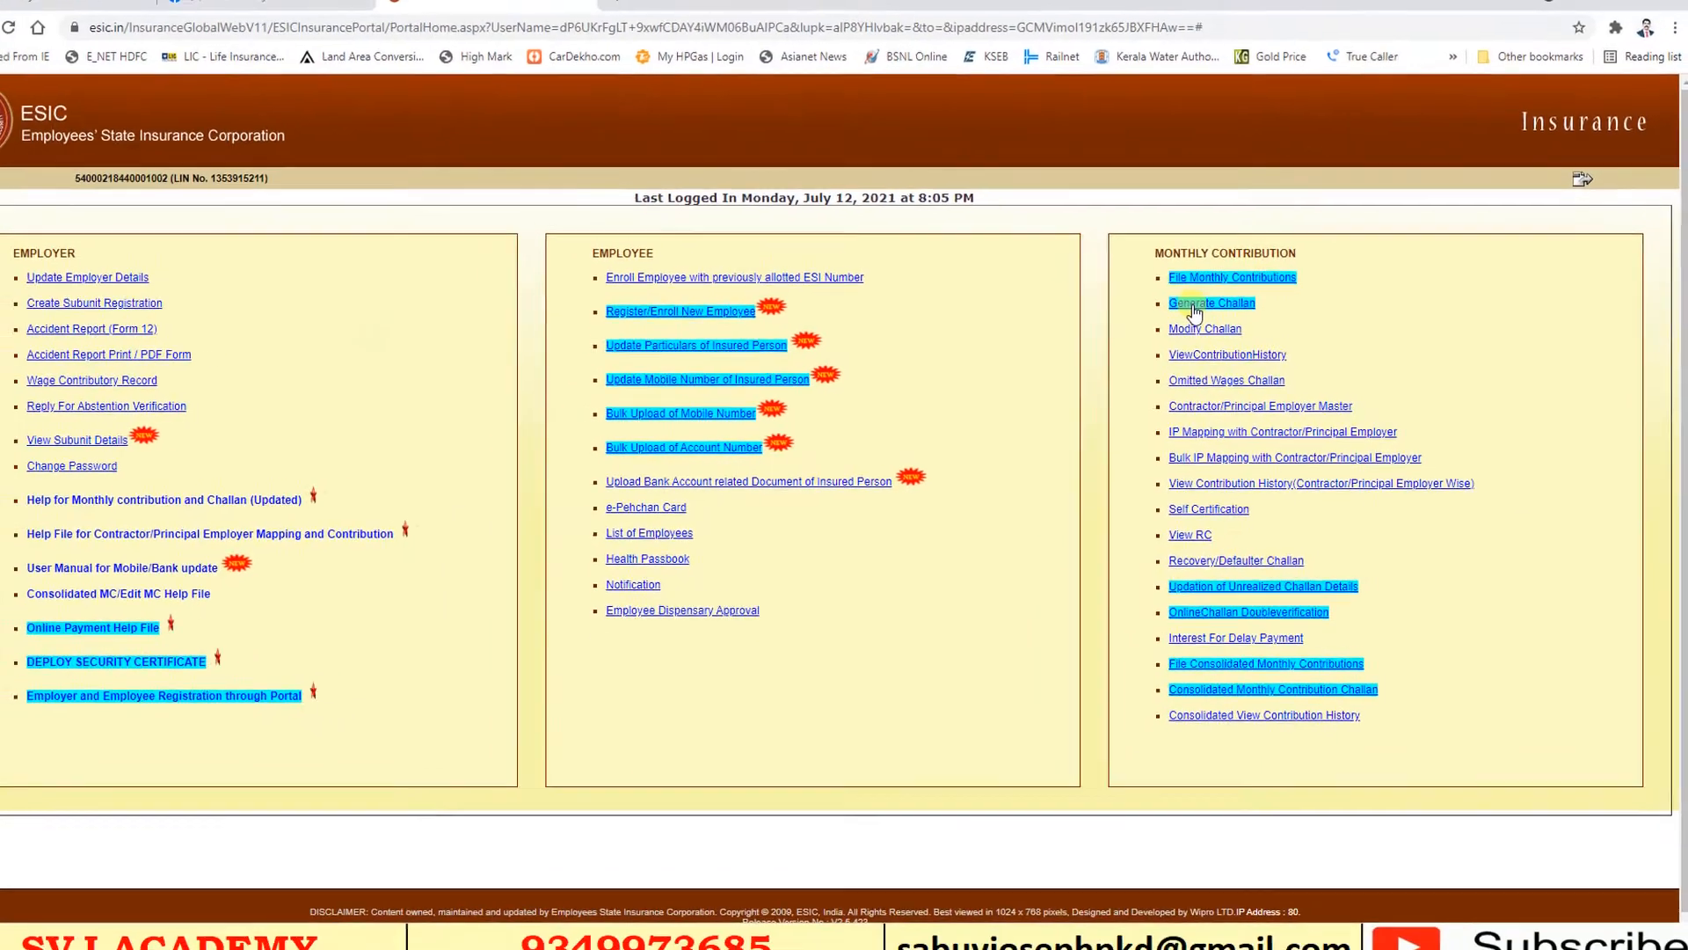
Generate an online-payment challan for Jun2021 with 18215 as the total amount to be paid, and accept the submission prompt.
{"action": "left_click", "coordinate": [1011, 227]}
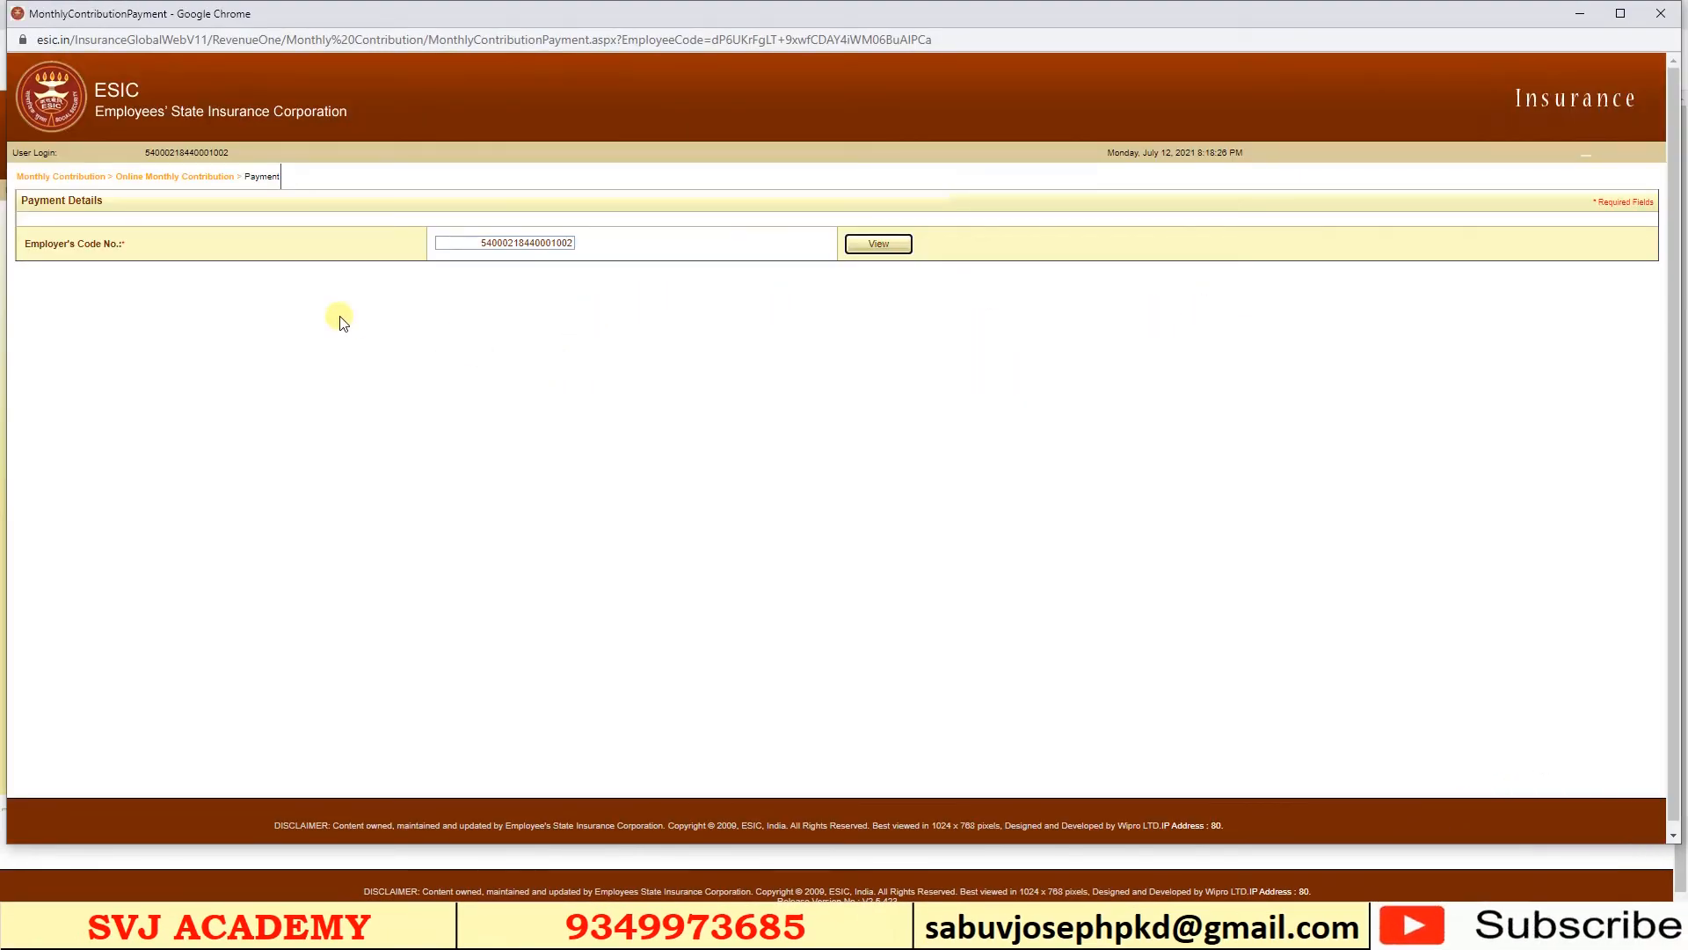
{"action": "left_click", "coordinate": [875, 249]}
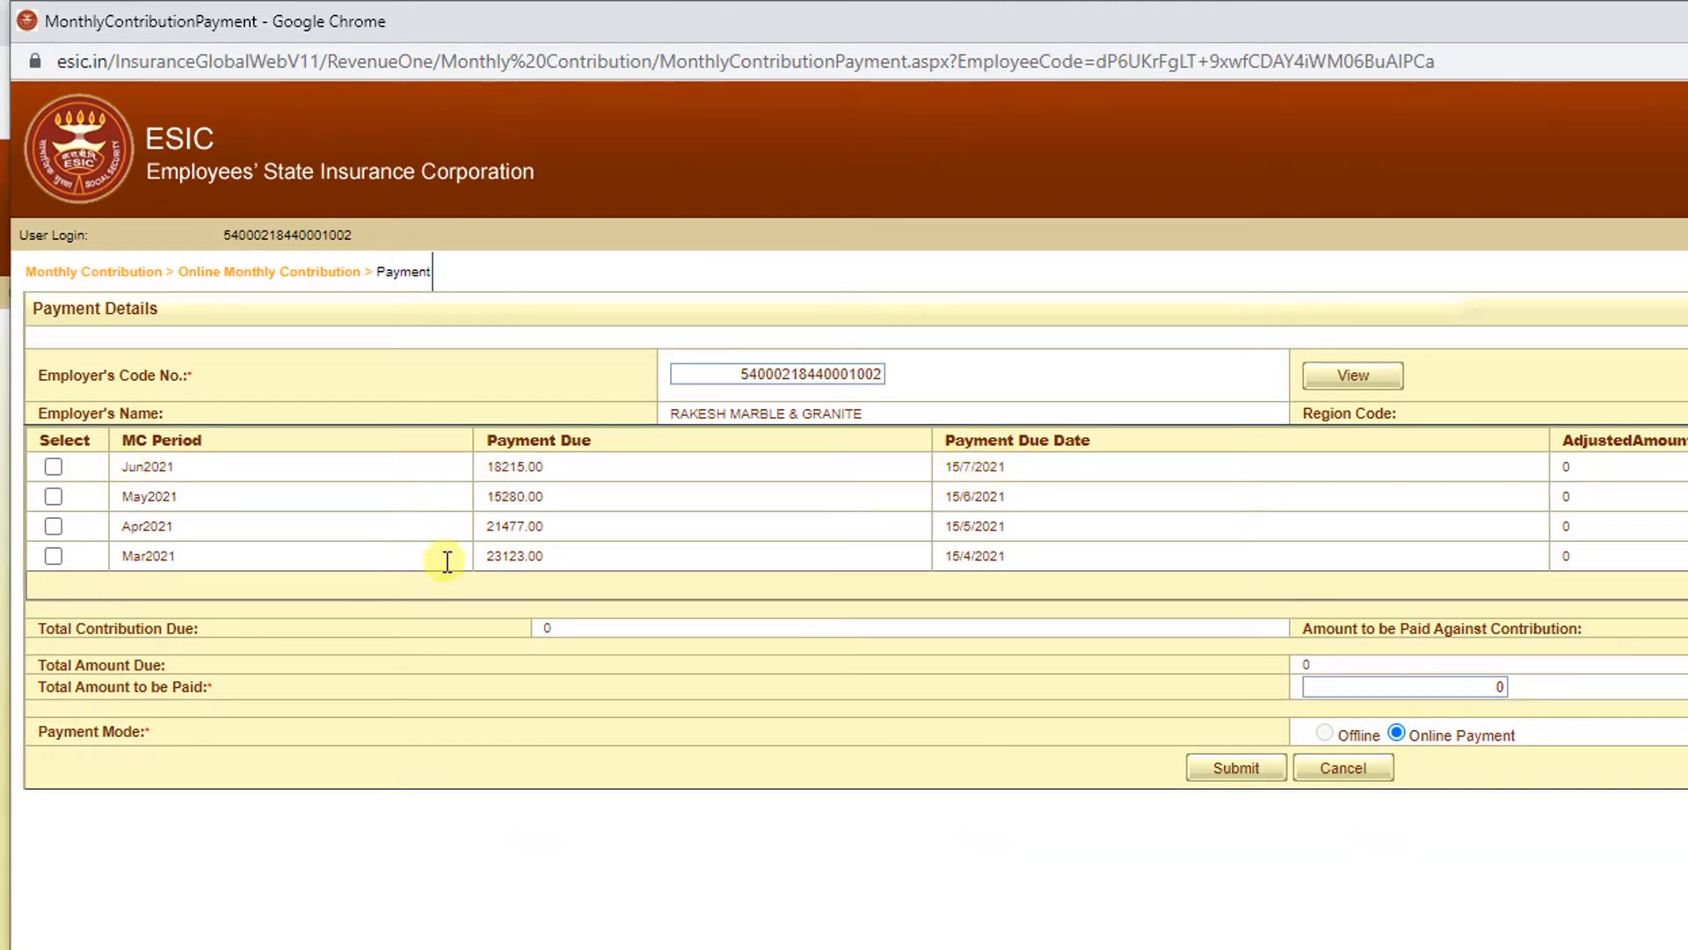
{"action": "left_click", "coordinate": [53, 466]}
{"action": "left_click_drag", "start_coordinate": [1400, 687], "coordinate": [1529, 694]}
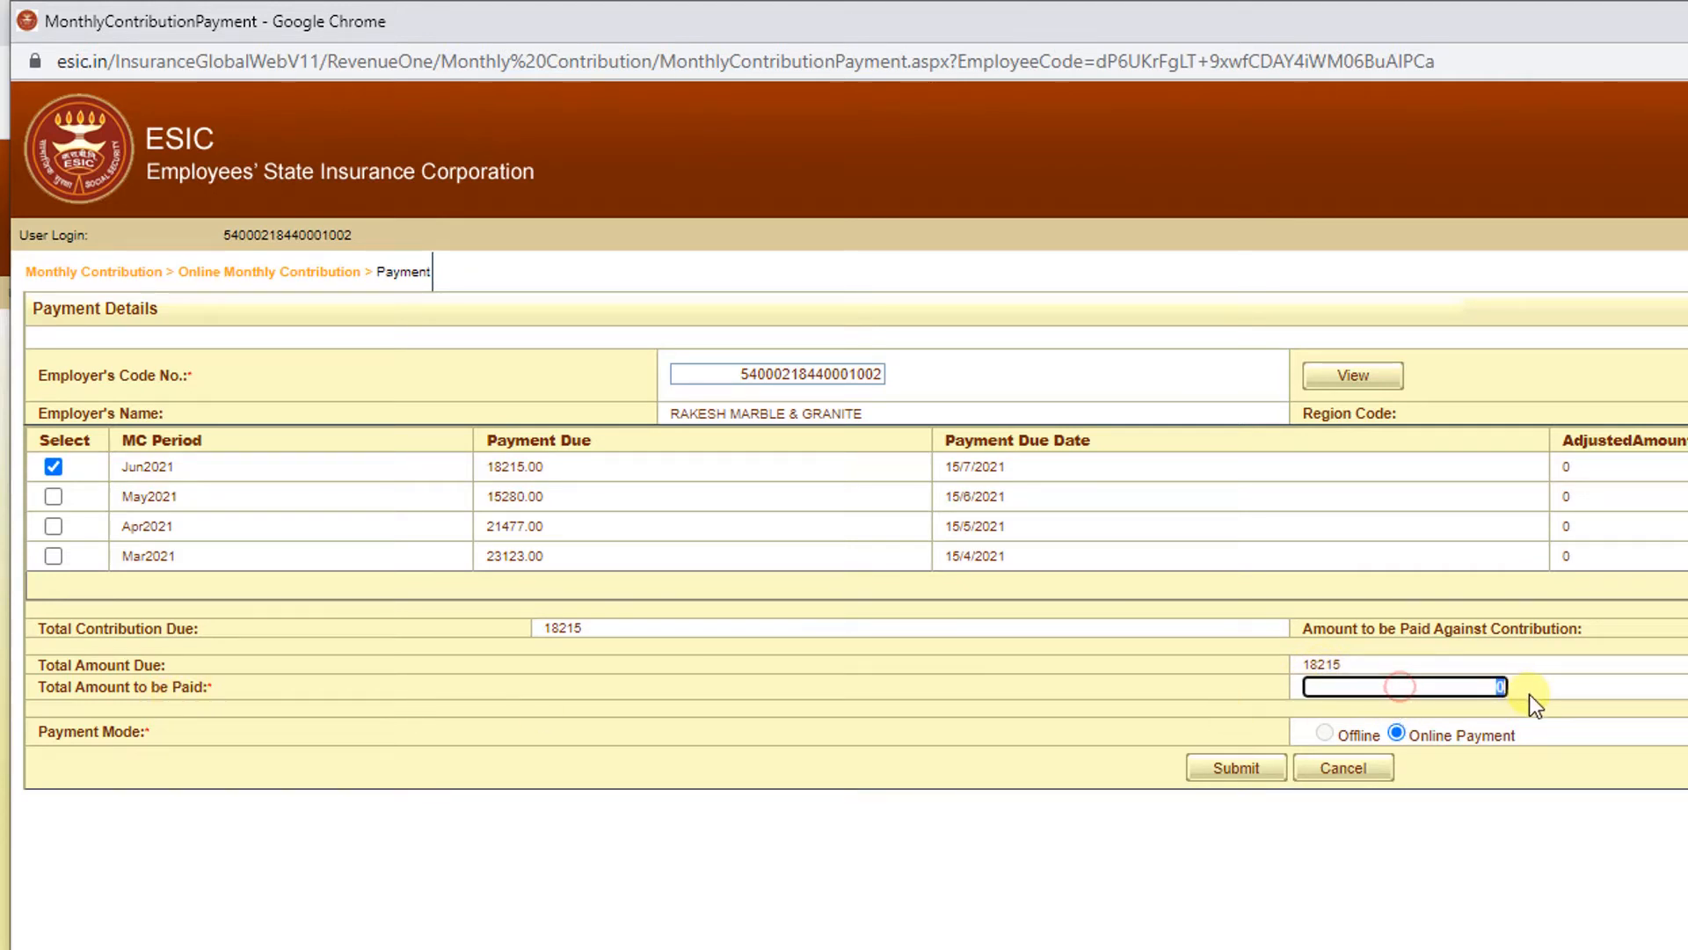
{"action": "type", "text": "18215"}
{"action": "left_click", "coordinate": [1275, 756]}
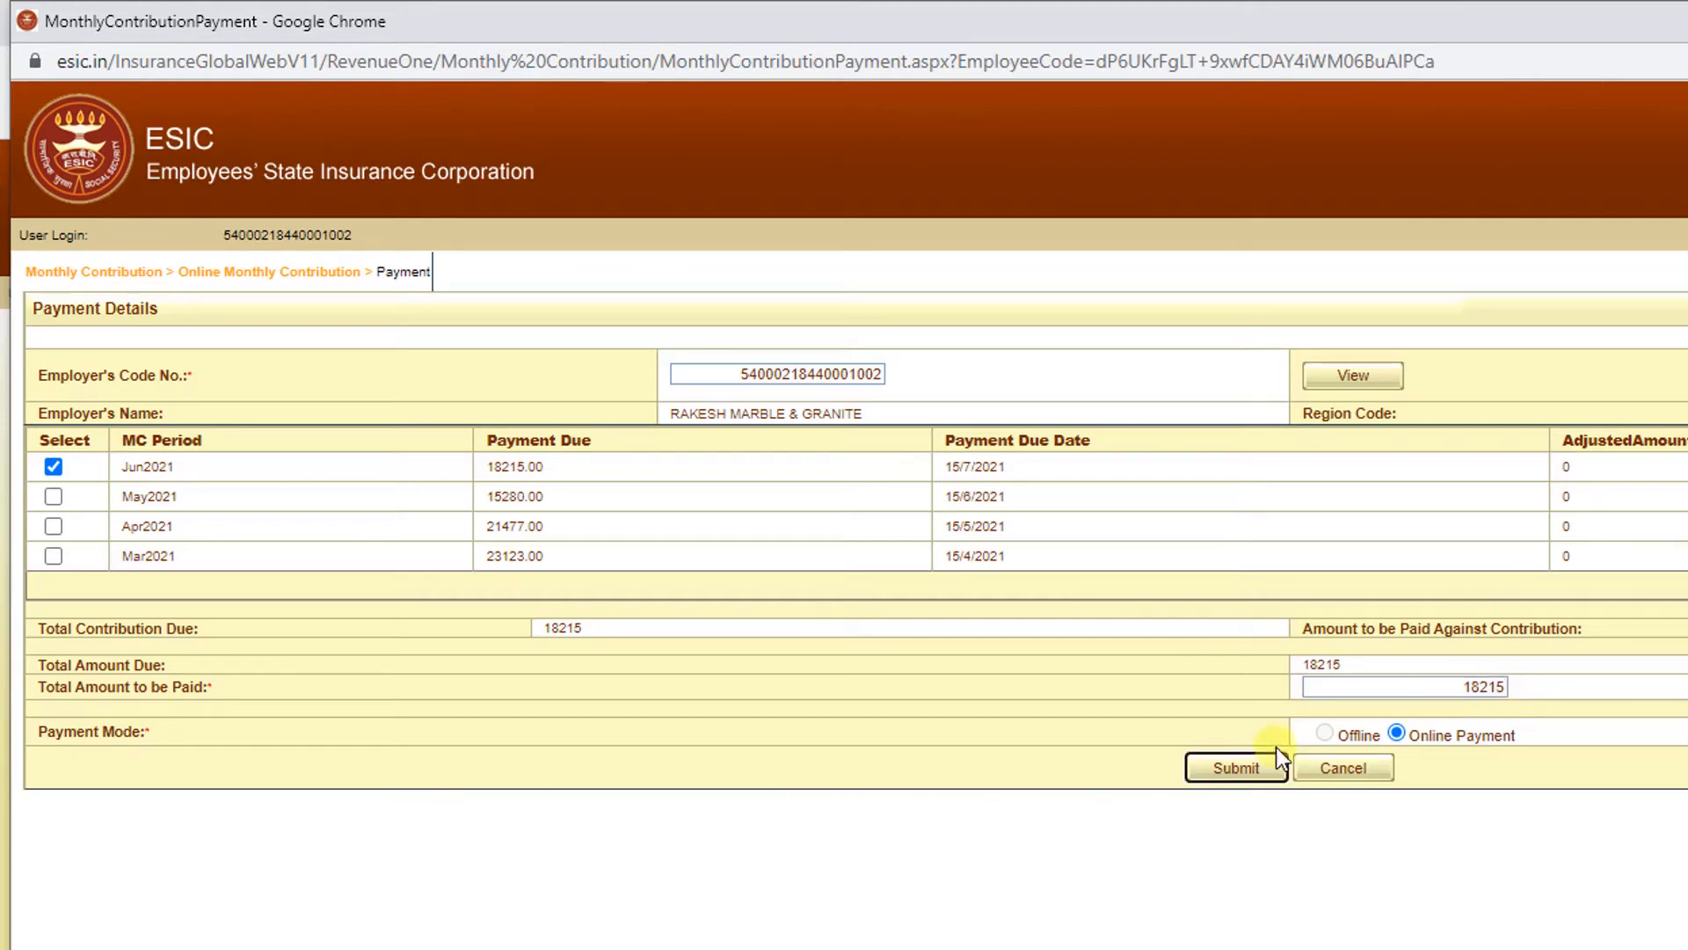
{"action": "left_click", "coordinate": [1237, 770]}
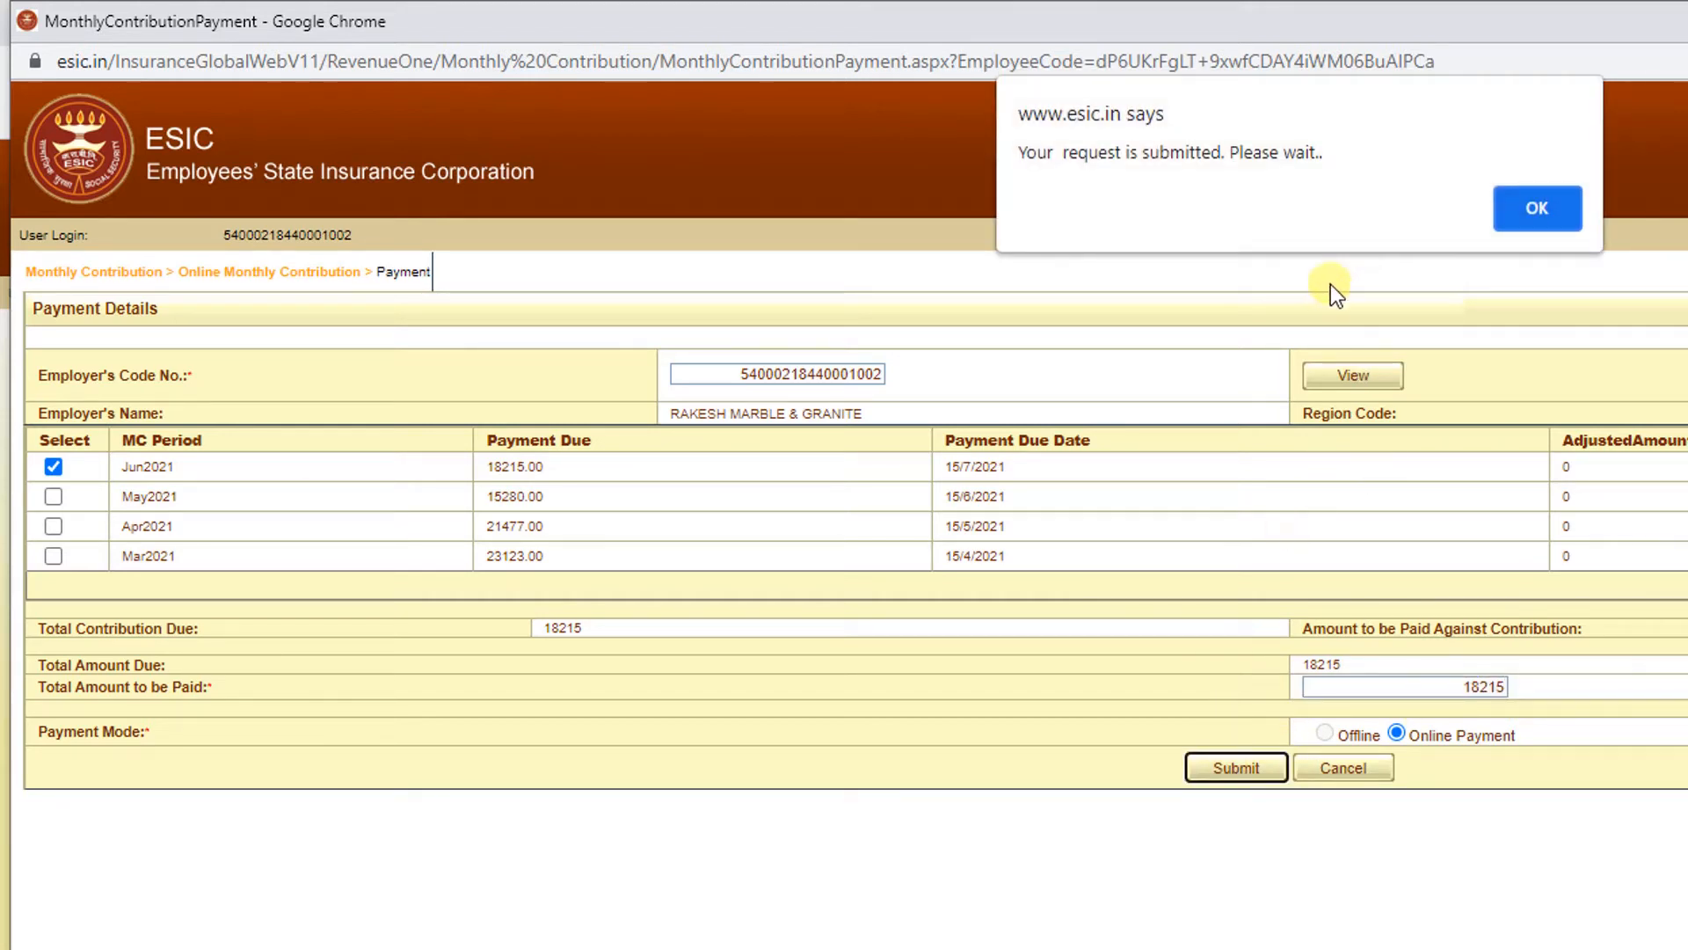
{"action": "left_click", "coordinate": [1538, 211]}
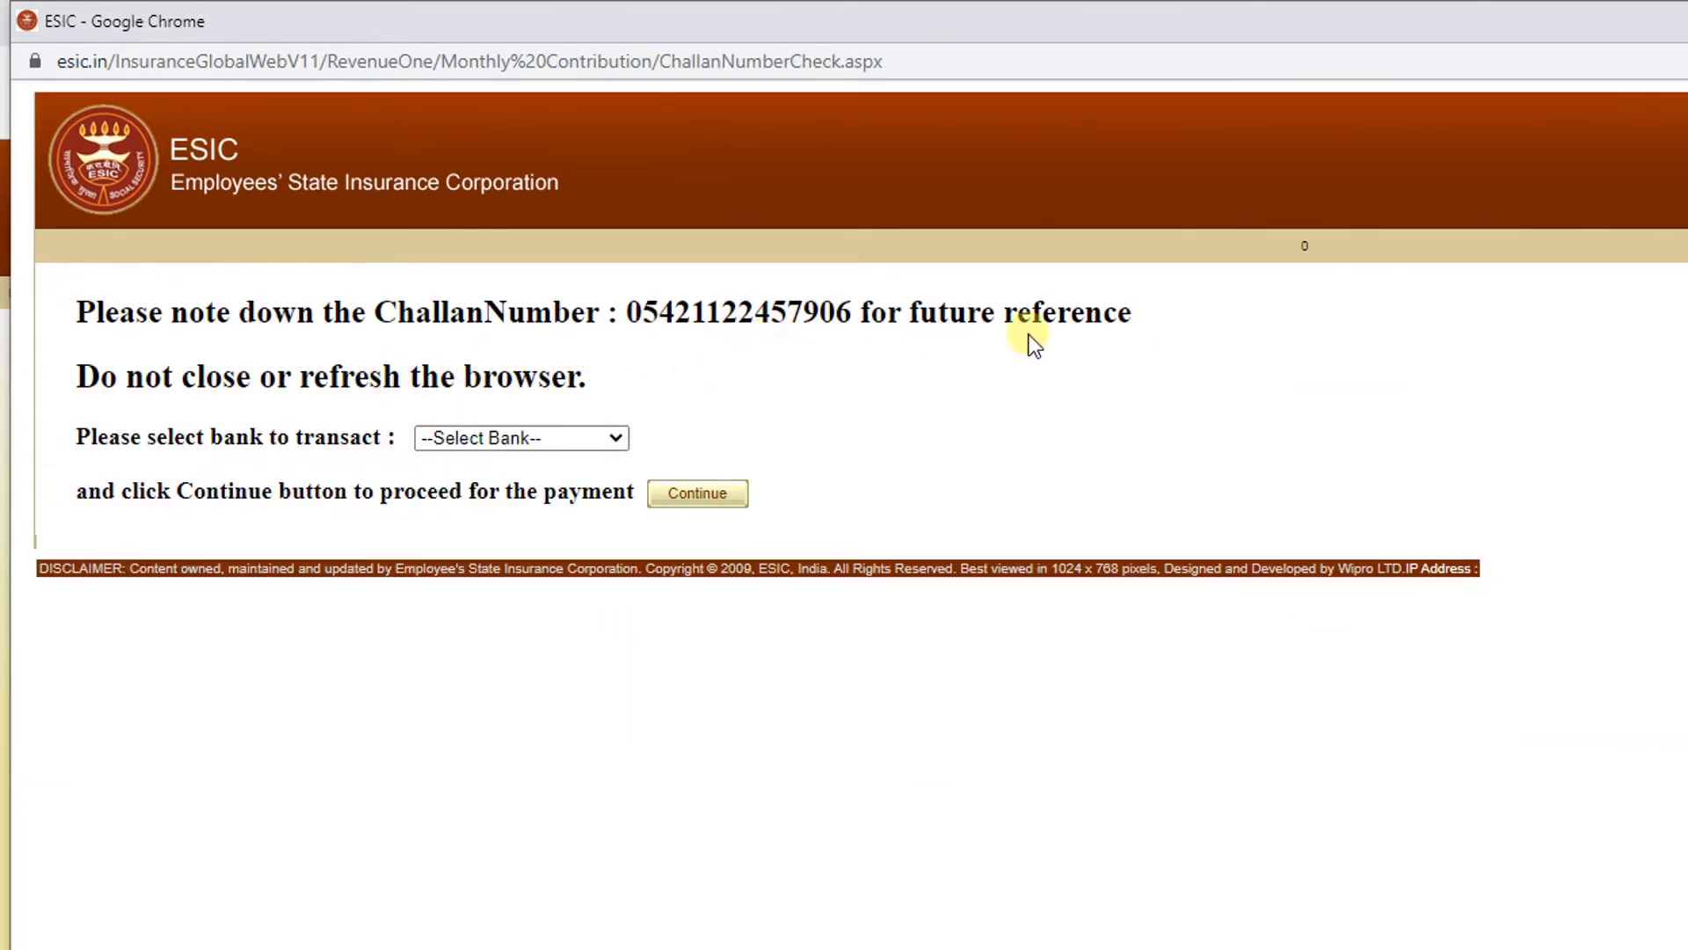
Choose State Bank of India as the transaction bank, continue to its payment page, and choose payment through Other Banks.
{"action": "left_click", "coordinate": [564, 440]}
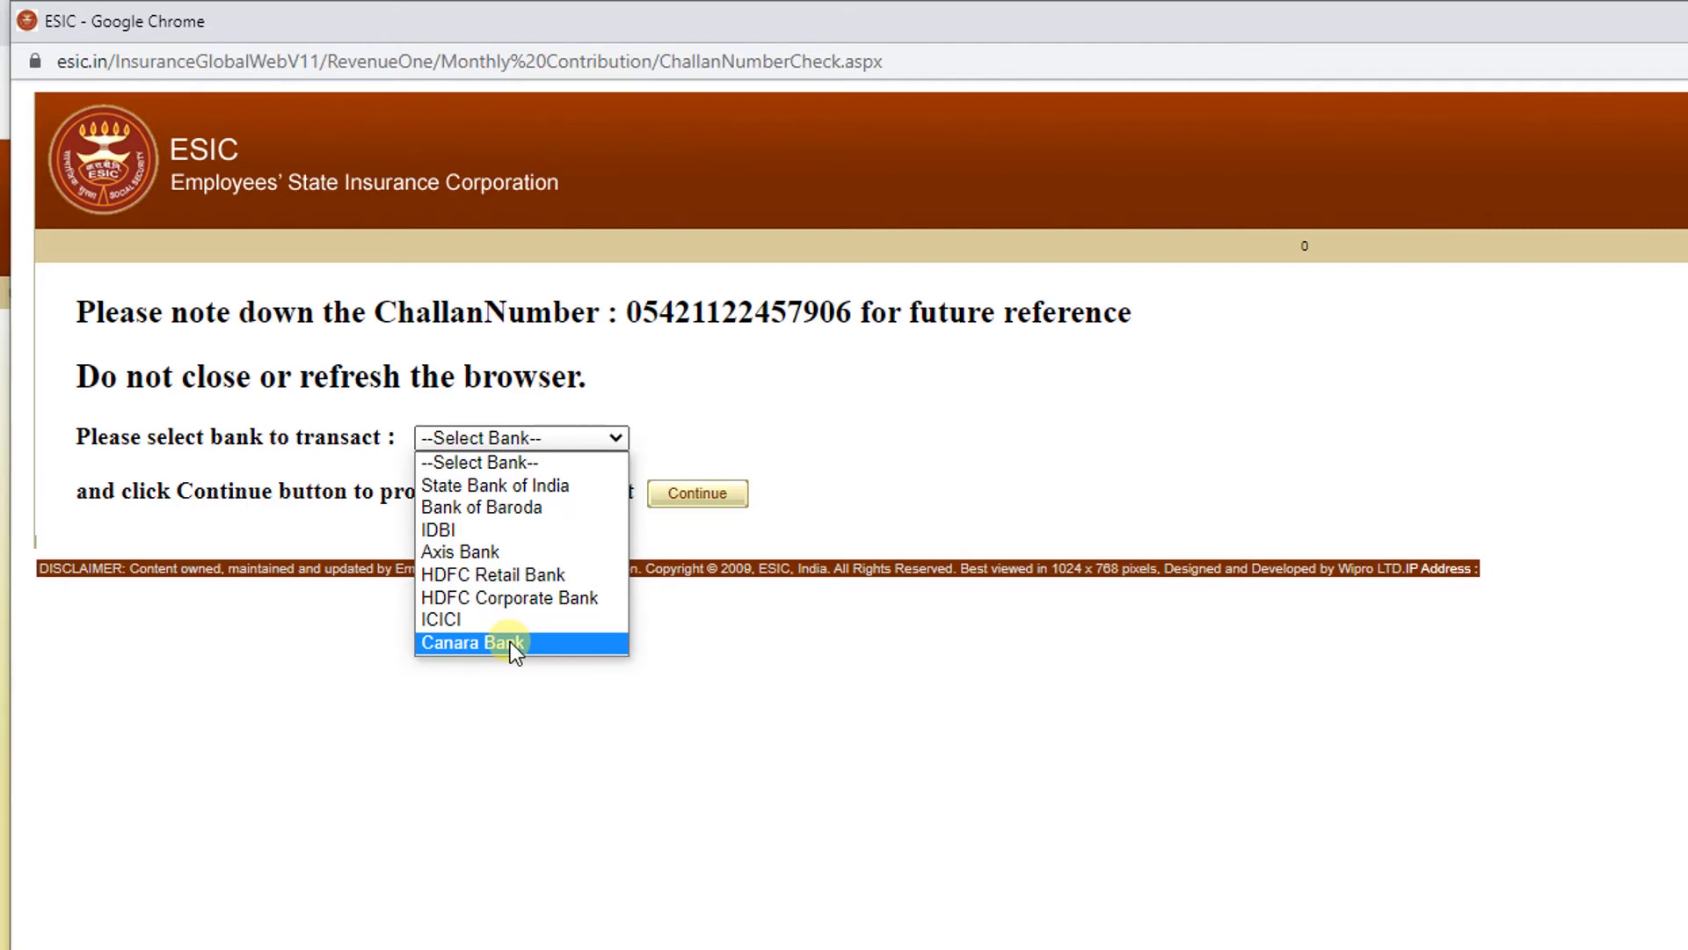
{"action": "left_click", "coordinate": [528, 487]}
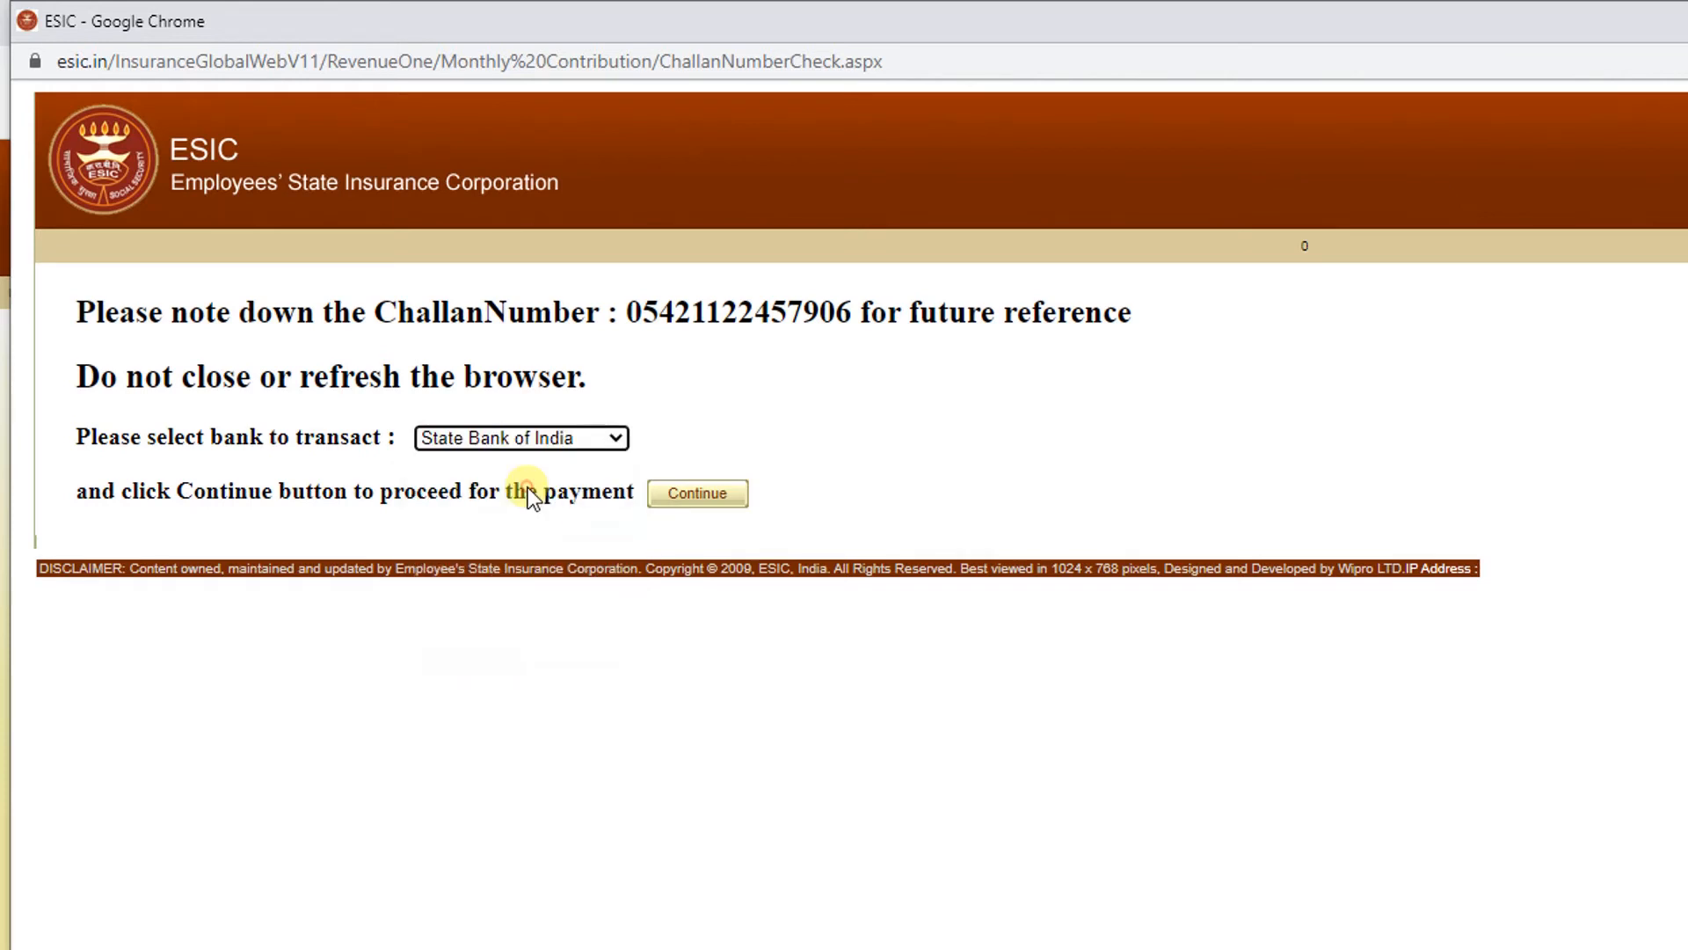
{"action": "left_click", "coordinate": [676, 505]}
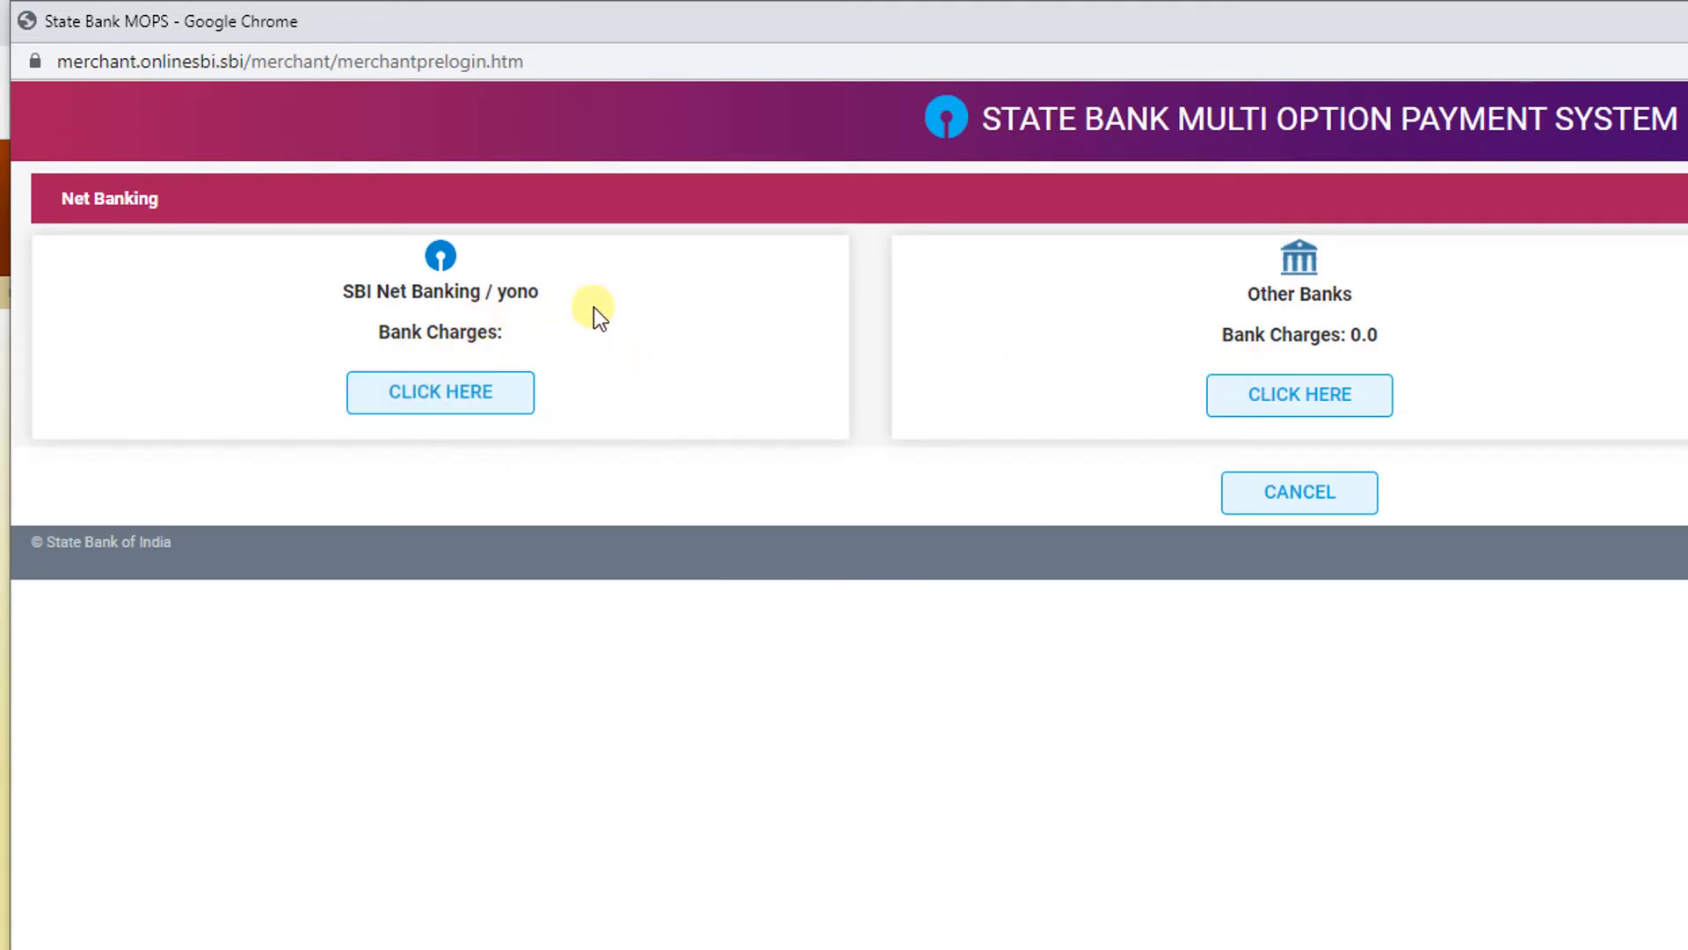
{"action": "left_click", "coordinate": [1316, 409]}
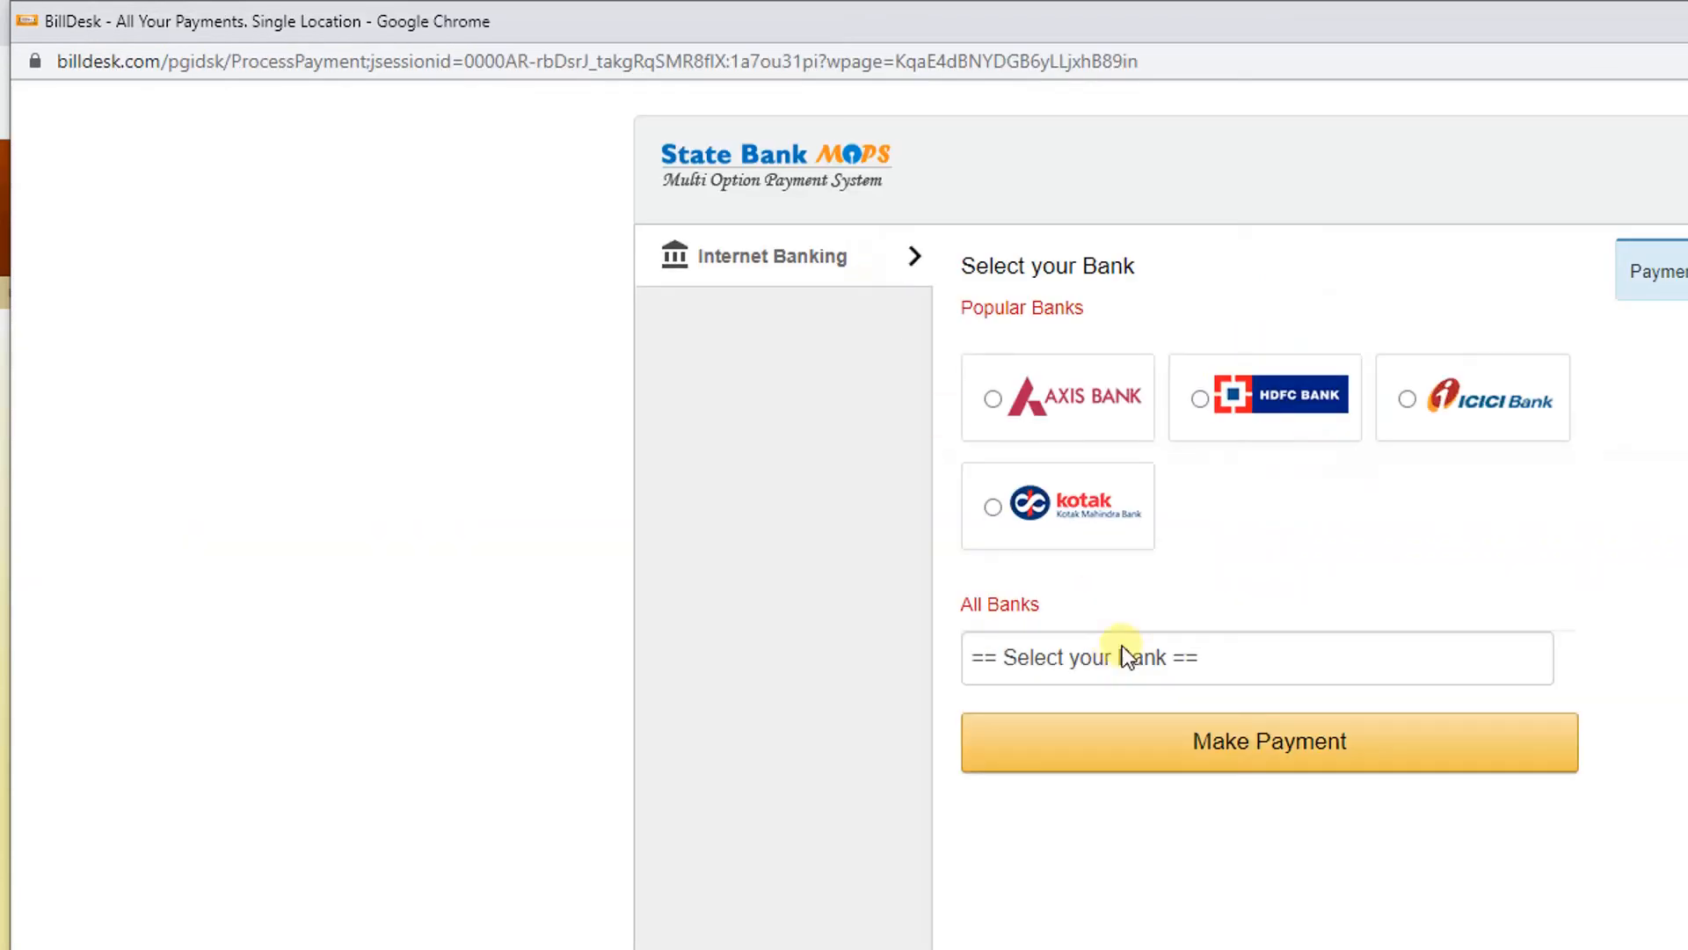
Look through the list of all available internet banking banks, and close the payment window without paying.
{"action": "left_click", "coordinate": [1134, 659]}
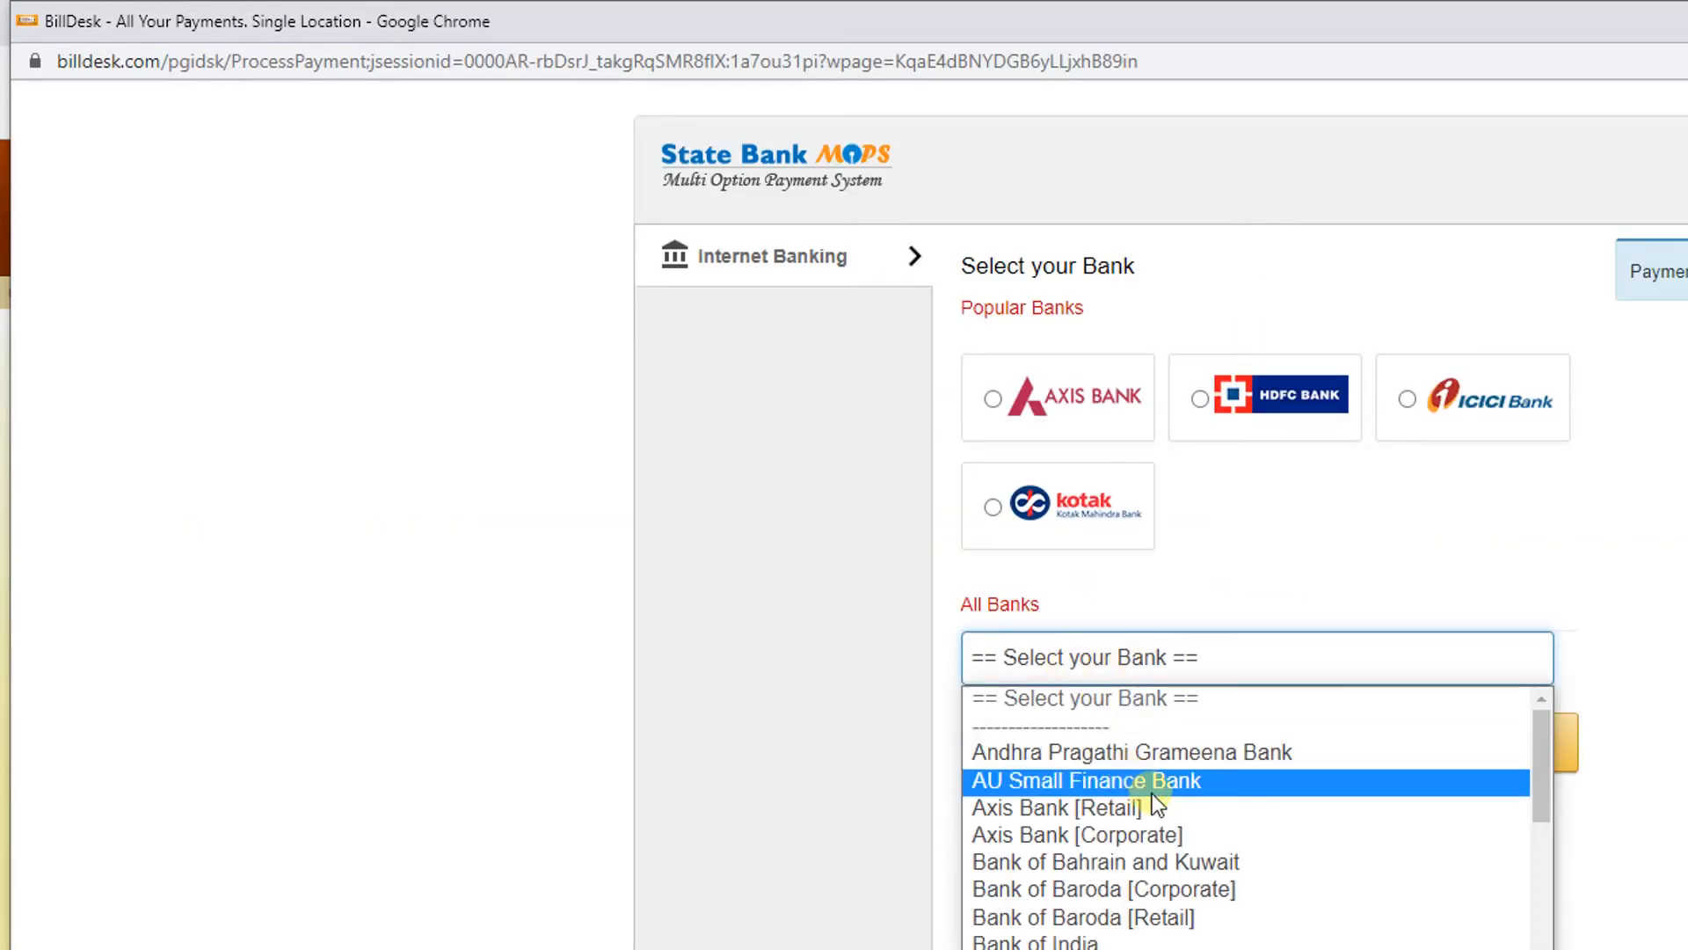
{"action": "scroll", "coordinate": [1160, 809], "scroll_direction": "down", "scroll_amount": 12}
{"action": "scroll", "coordinate": [1170, 831], "scroll_direction": "down", "scroll_amount": 10}
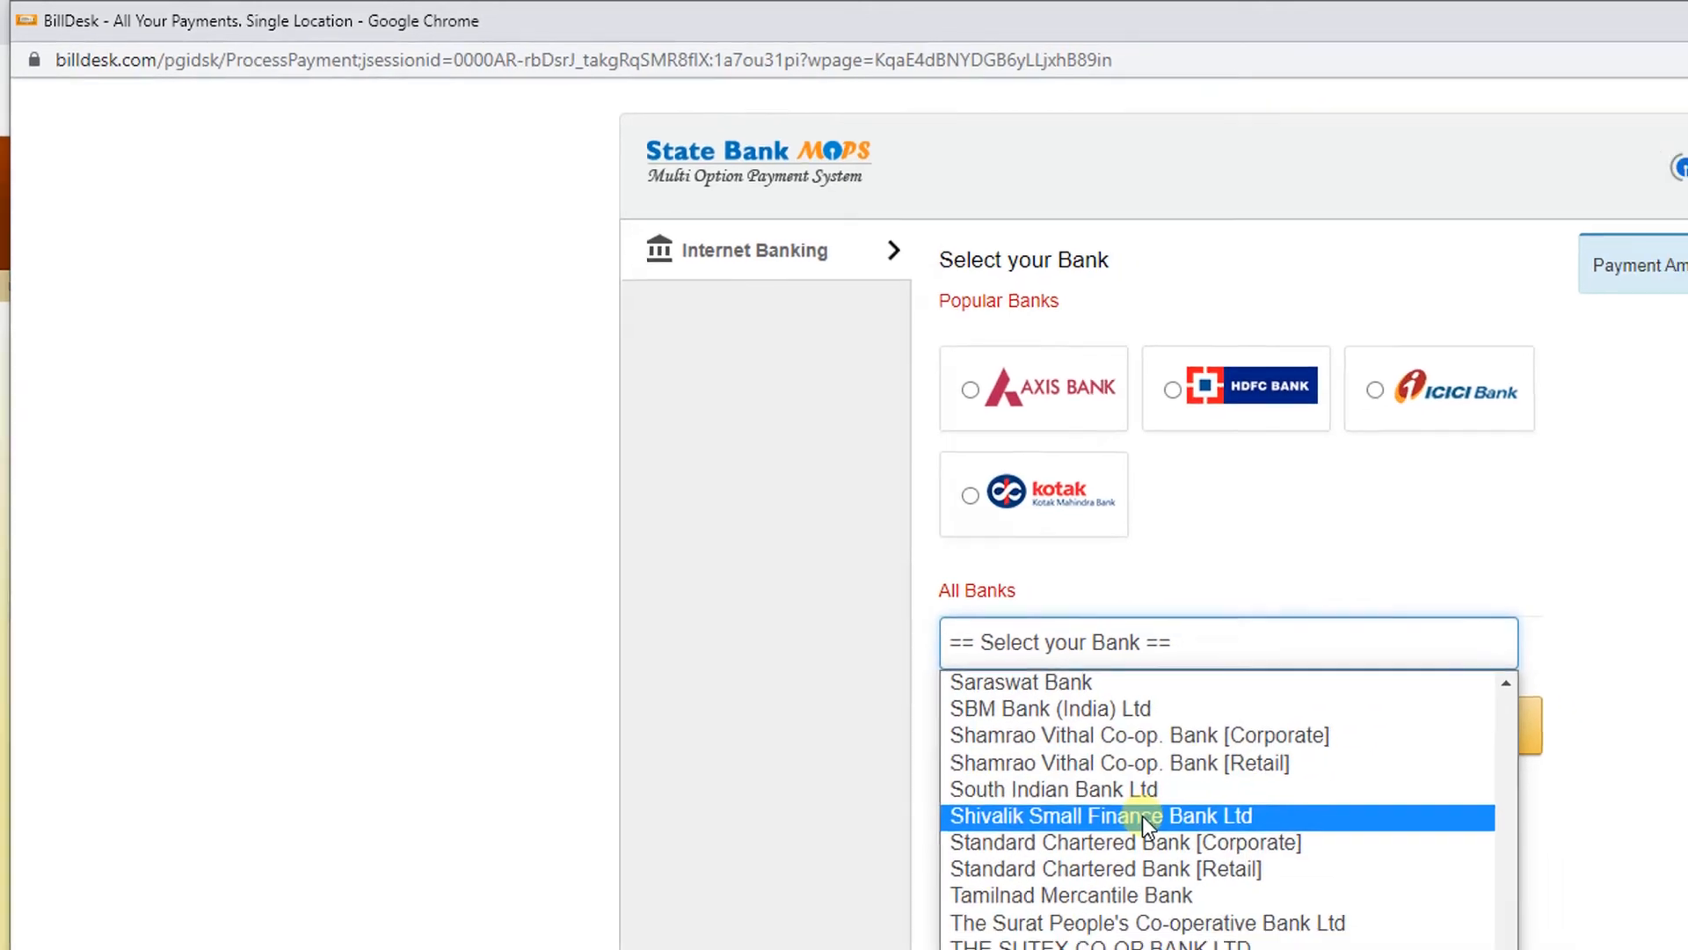
{"action": "scroll", "coordinate": [756, 543], "scroll_direction": "up", "scroll_amount": 20}
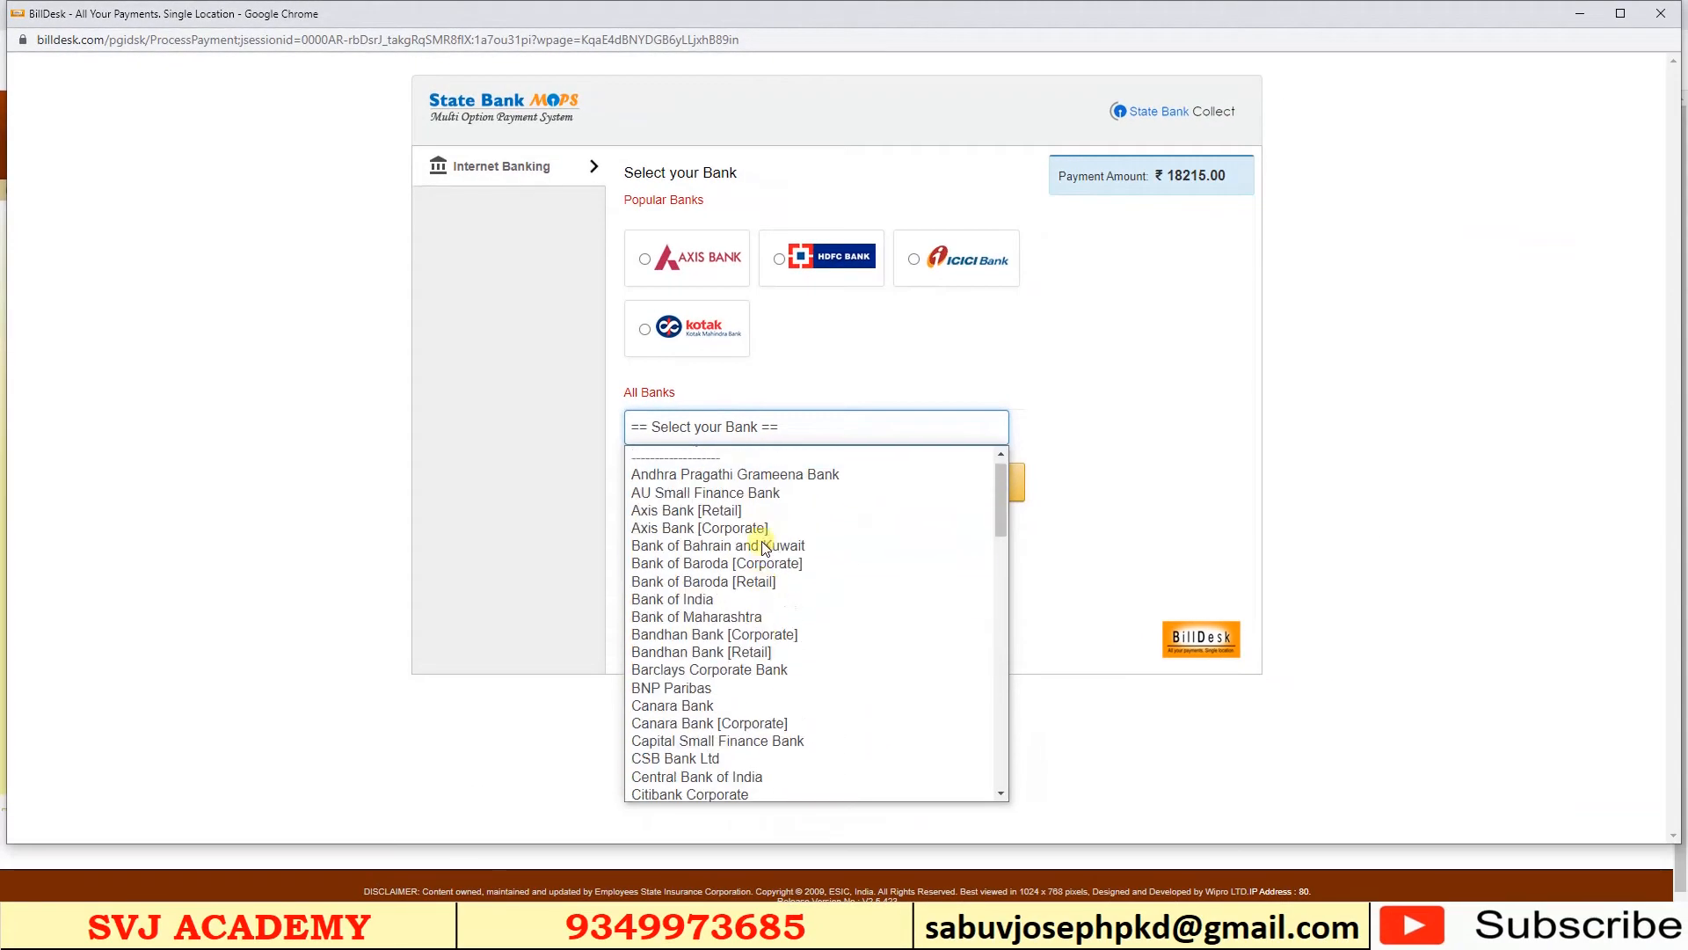
{"action": "left_click", "coordinate": [742, 429]}
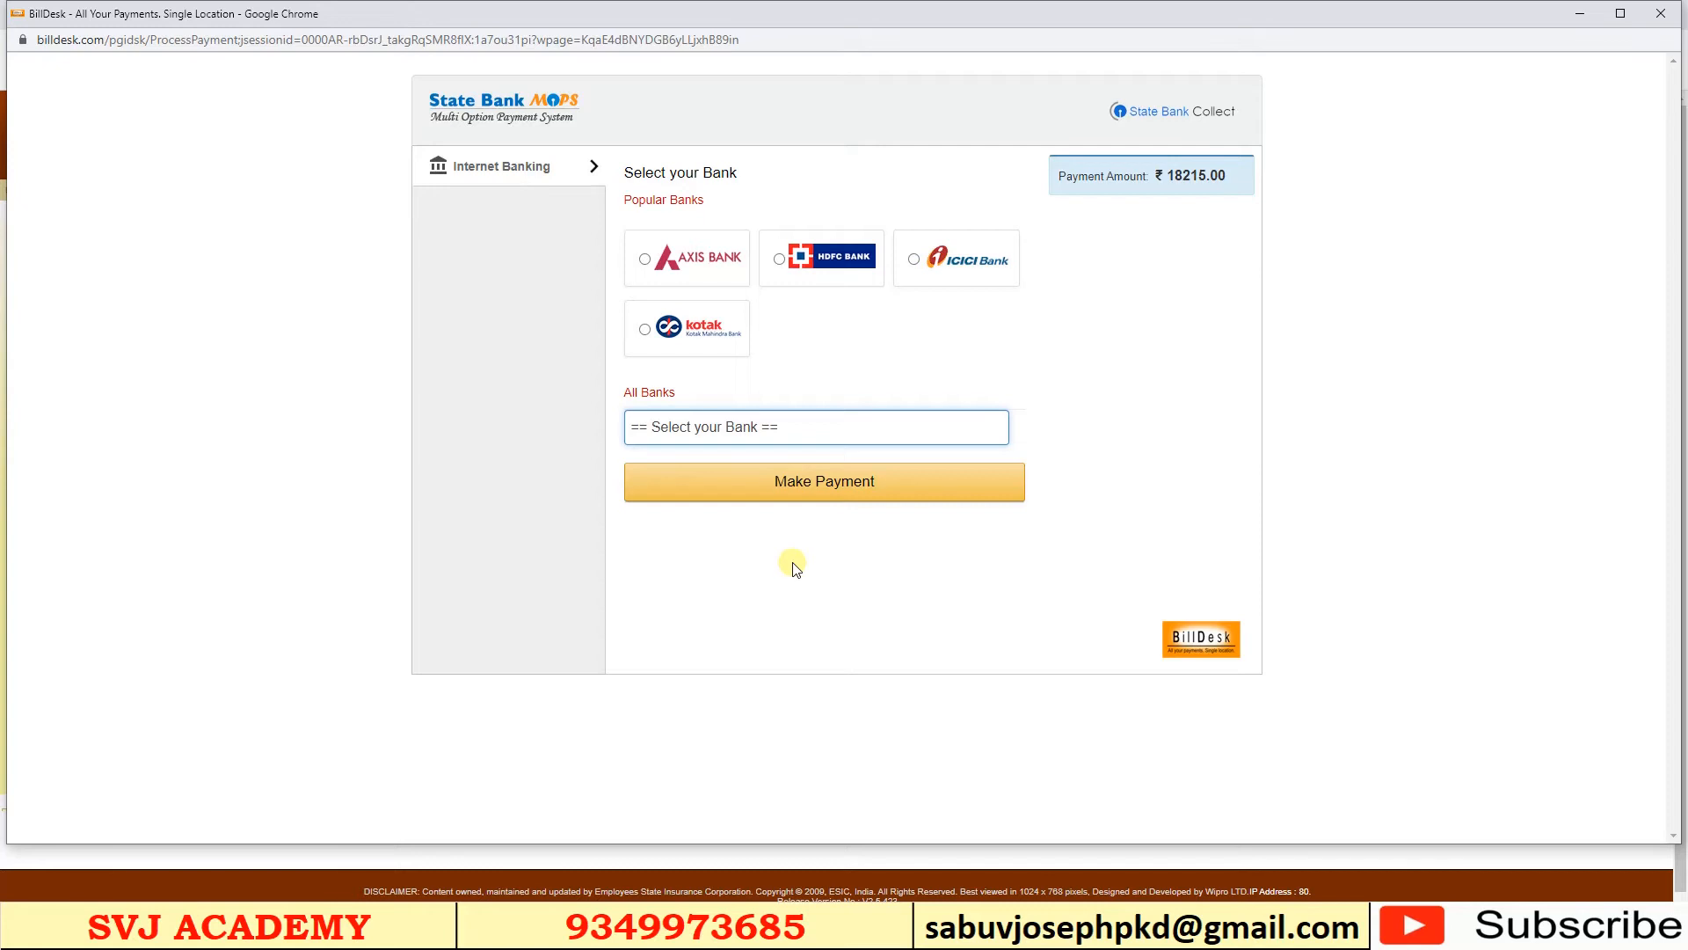
{"action": "left_click", "coordinate": [1662, 15]}
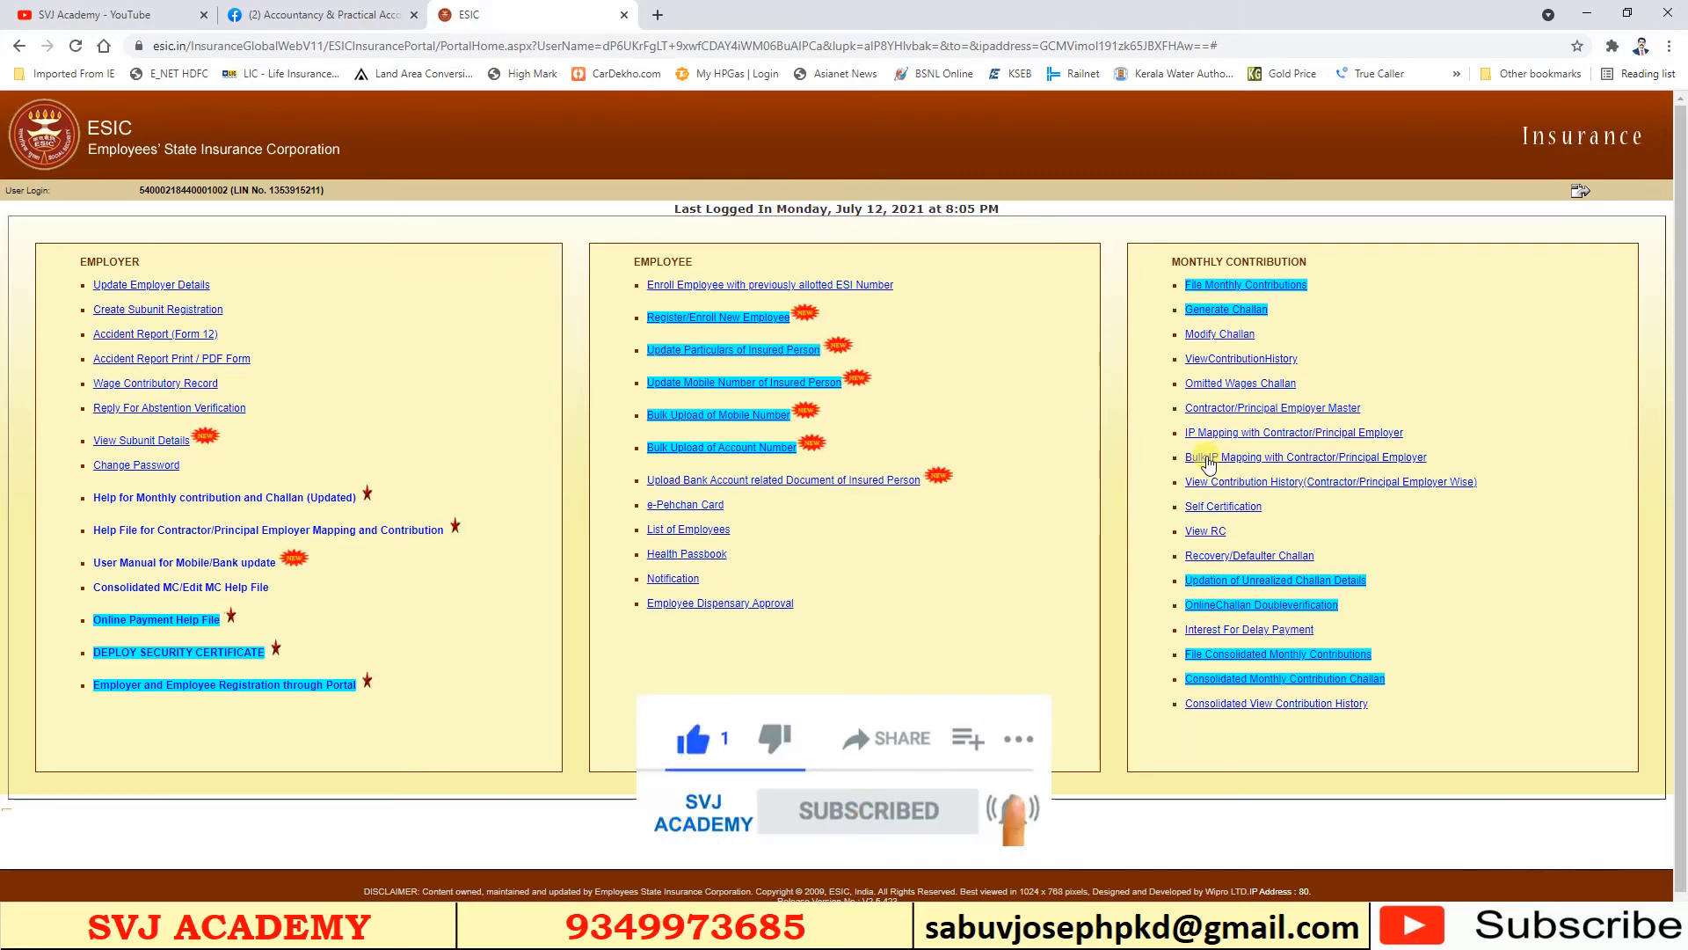
Look up the Pay e-challan quick link on the ESIC home page in another tab, and return to the employer portal.
{"action": "left_click", "coordinate": [1208, 458]}
{"action": "left_click", "coordinate": [554, 9]}
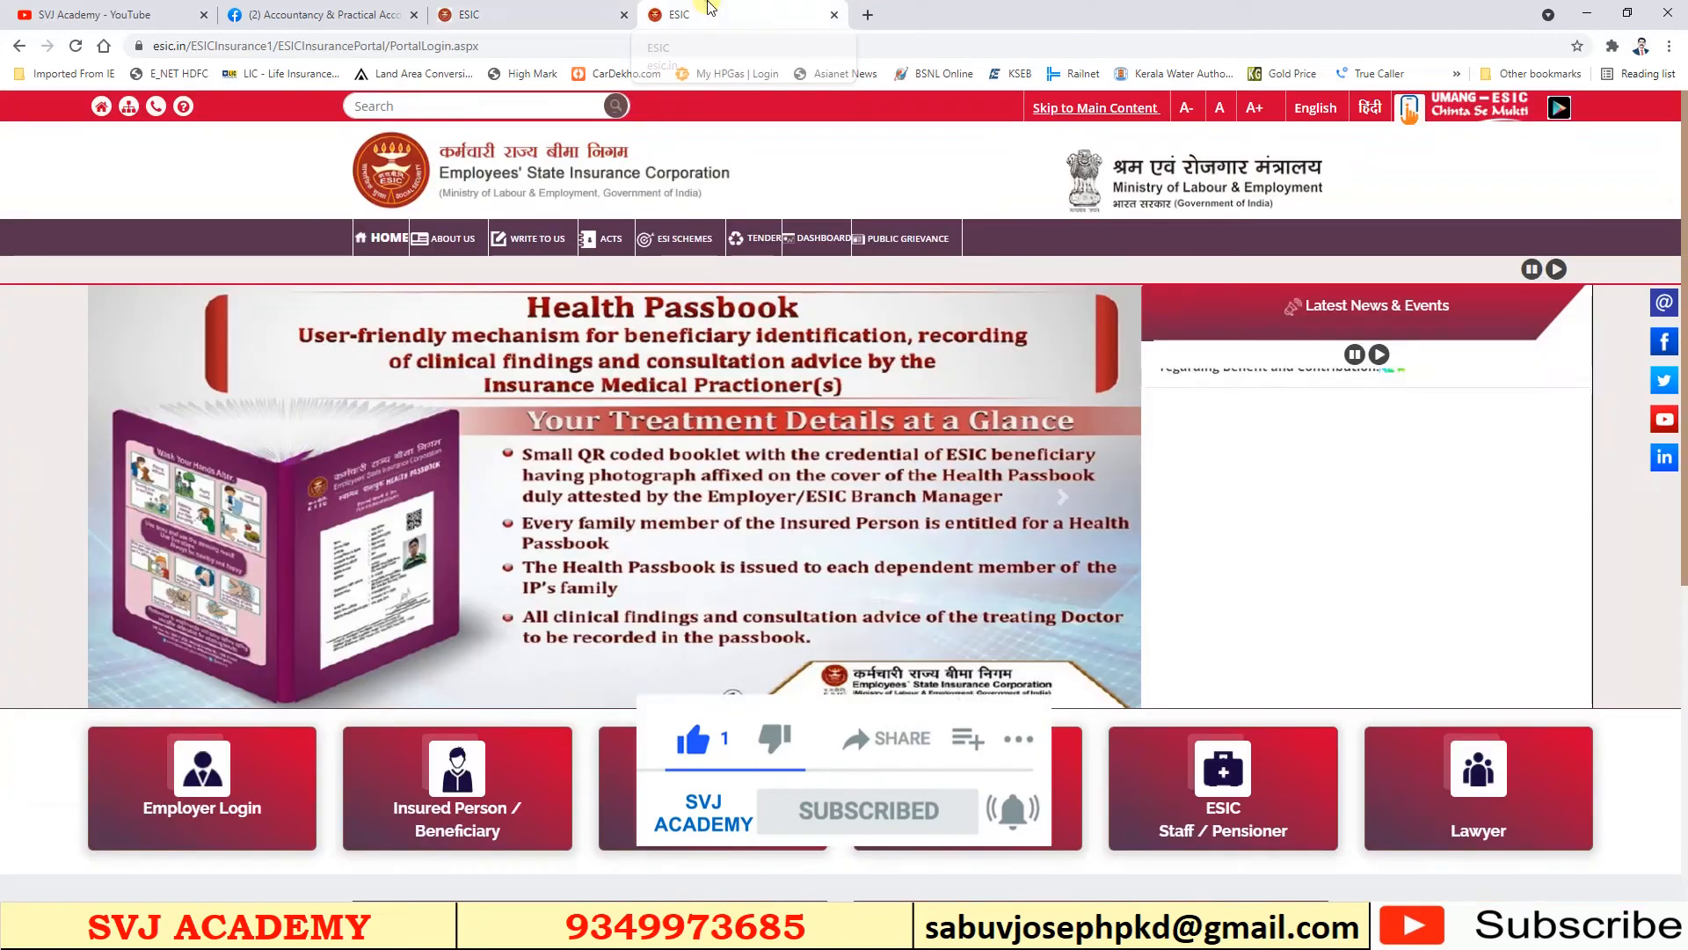
{"action": "left_click", "coordinate": [679, 14]}
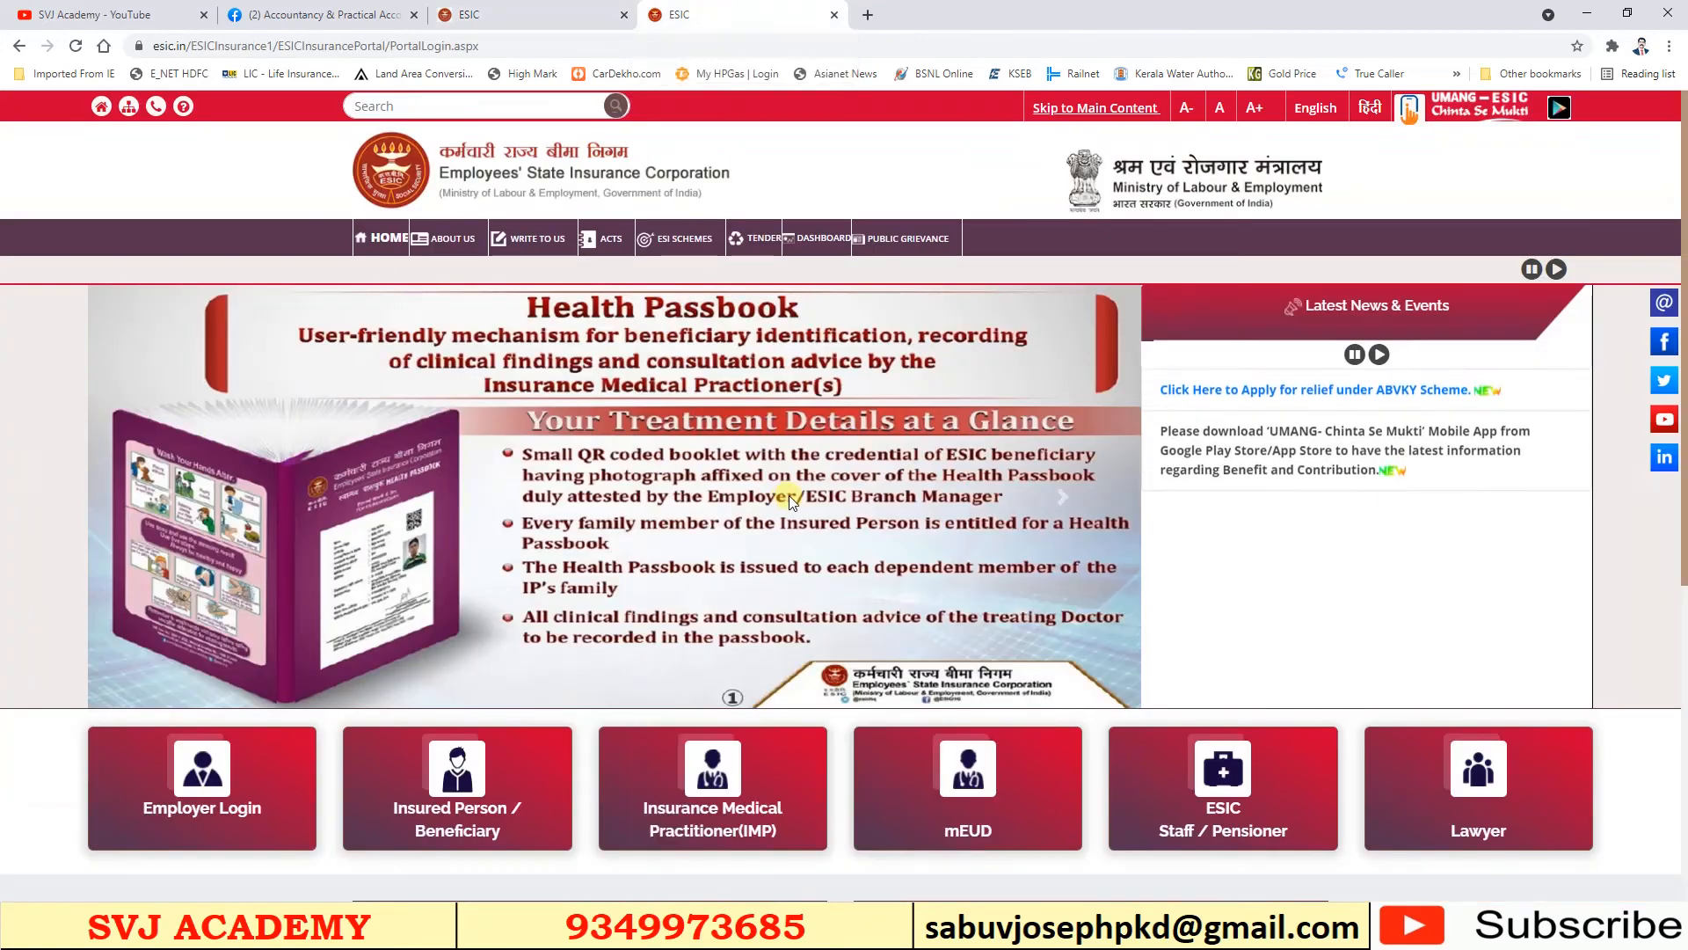
{"action": "scroll", "coordinate": [789, 494], "scroll_direction": "down", "scroll_amount": 4}
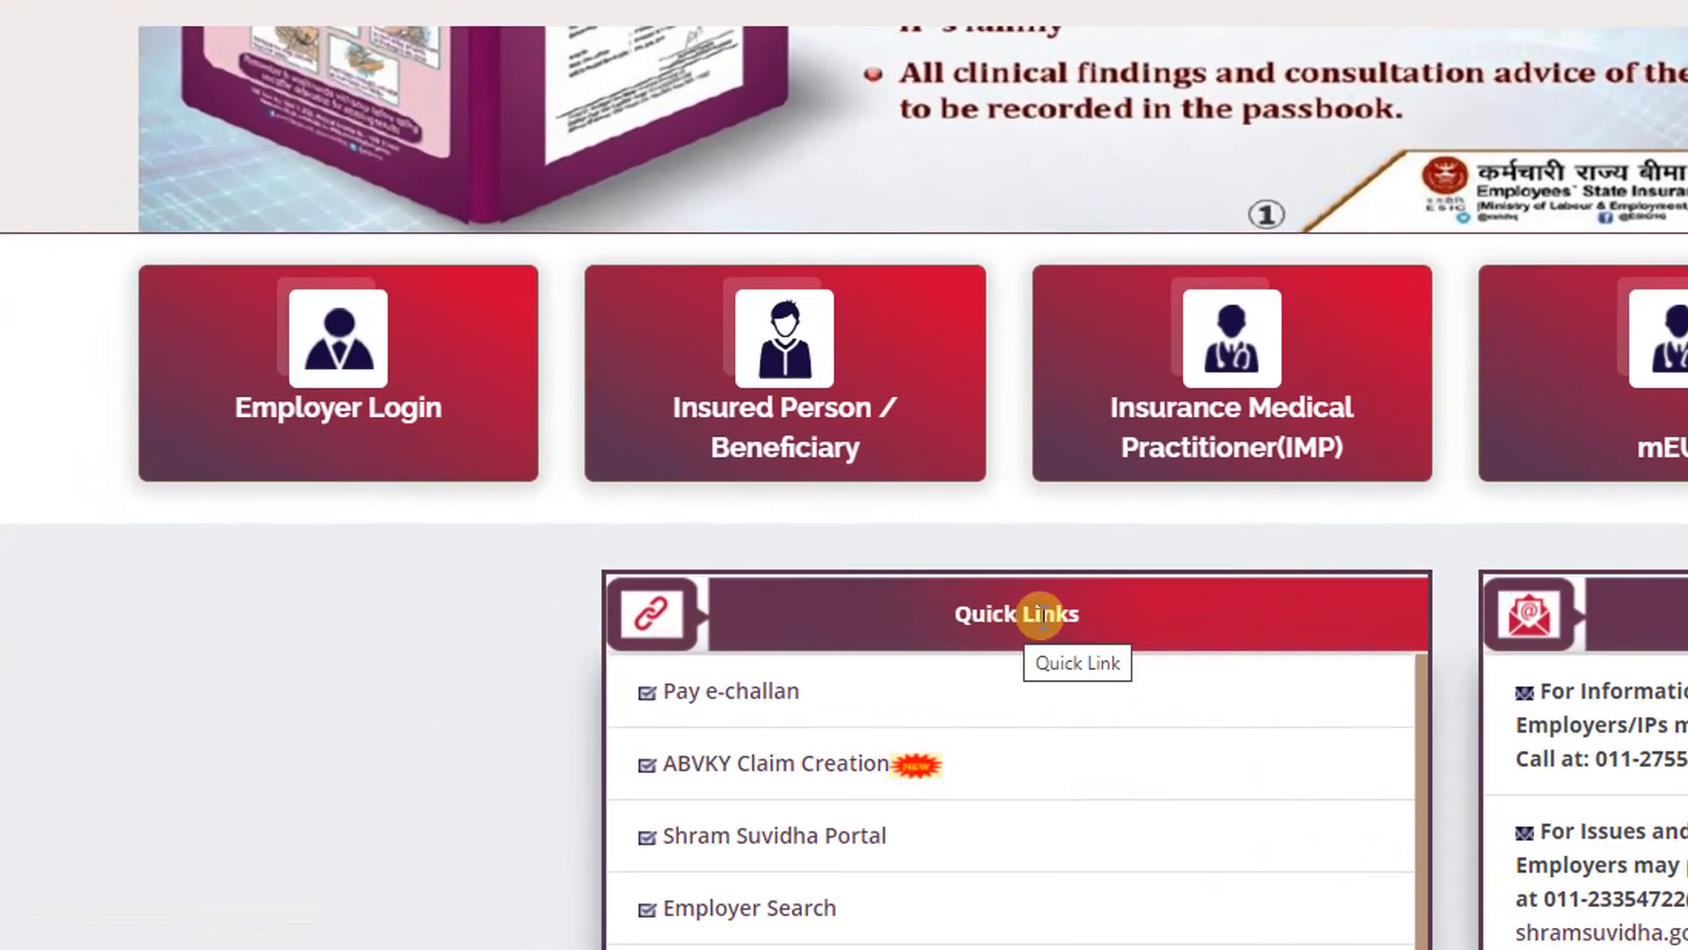
{"action": "left_click", "coordinate": [734, 707]}
{"action": "left_click", "coordinate": [969, 119]}
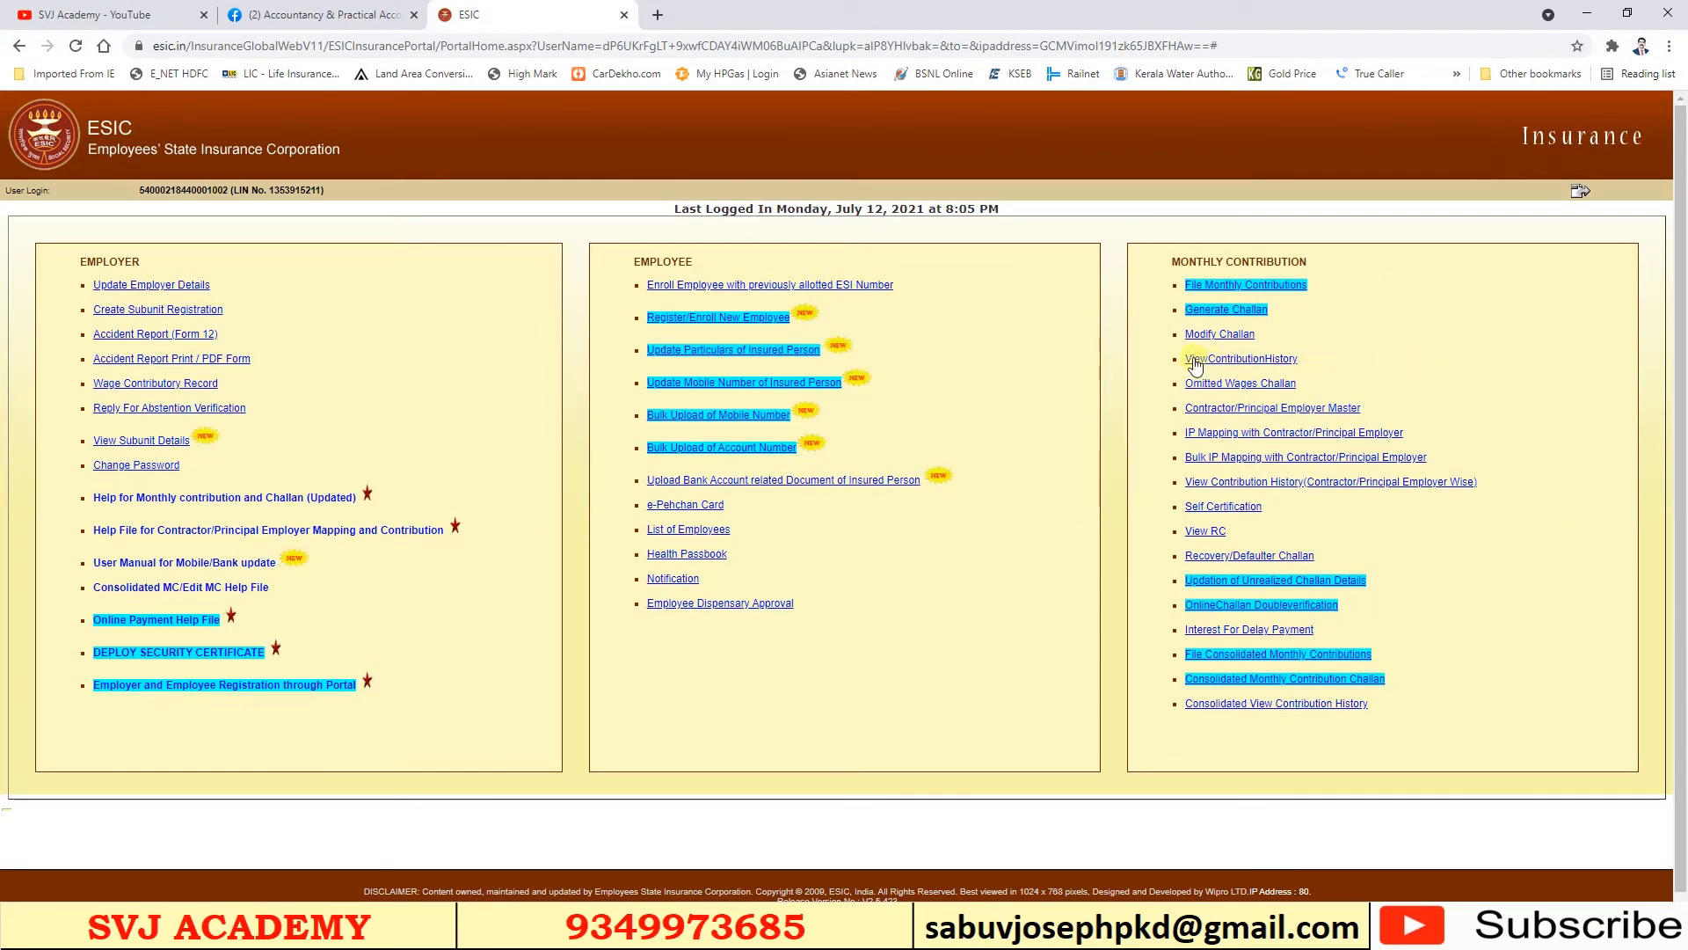
View the employer's monthly contribution history for Jun 2021.
{"action": "left_click", "coordinate": [1280, 360]}
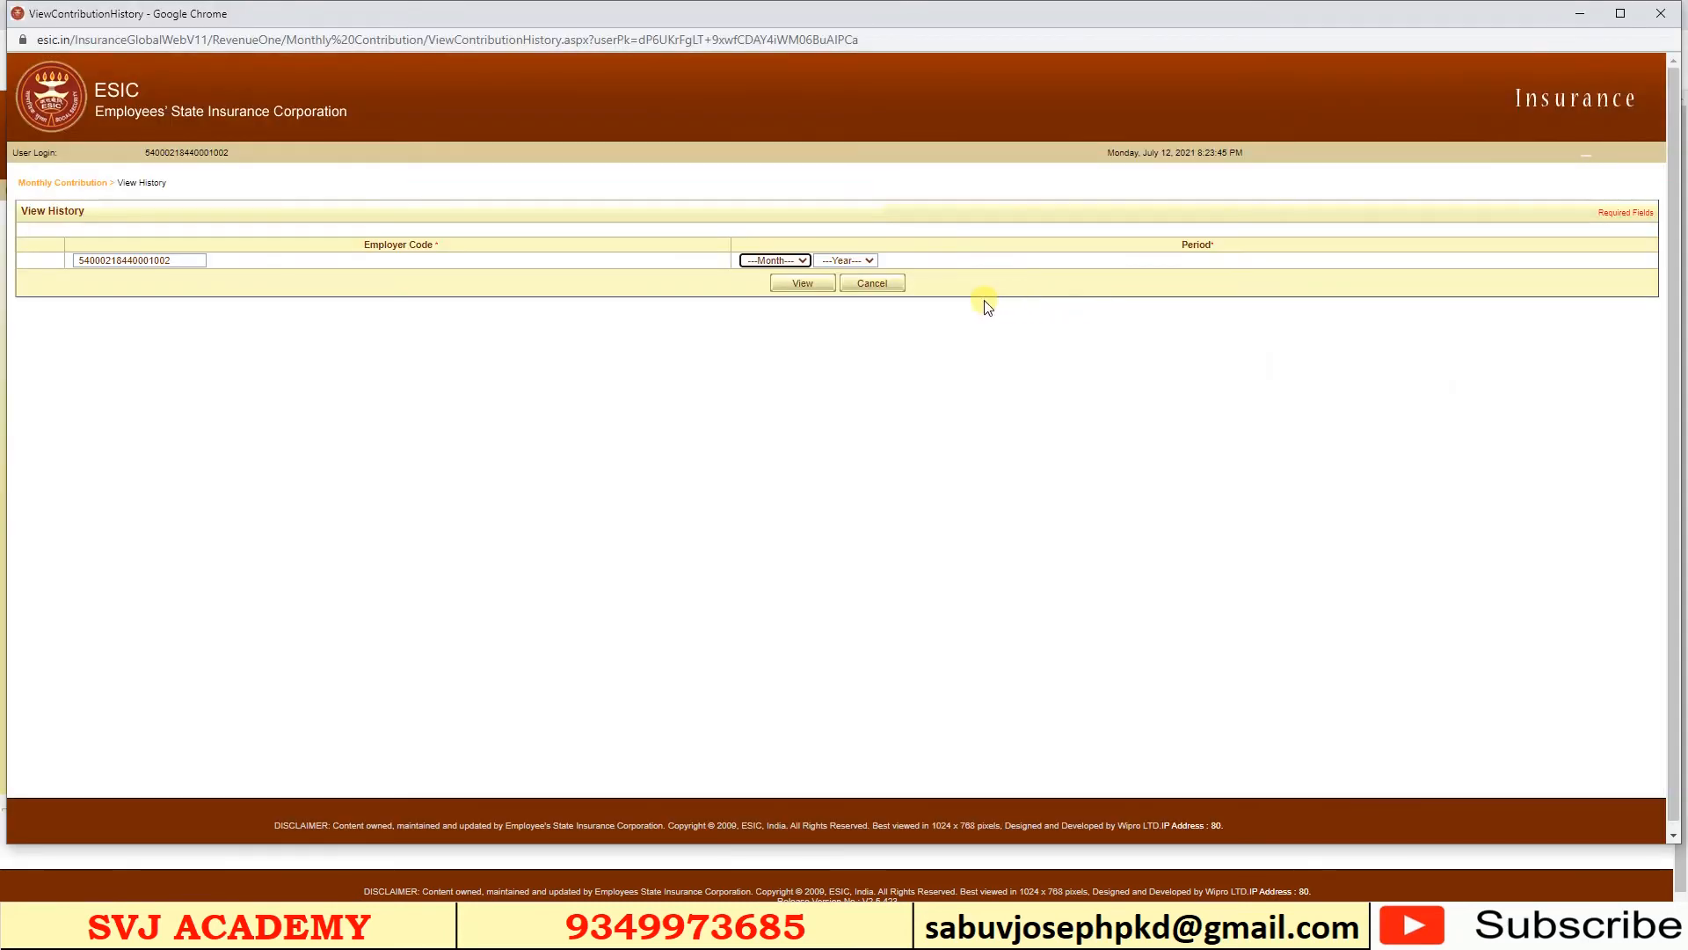
{"action": "left_click", "coordinate": [797, 260]}
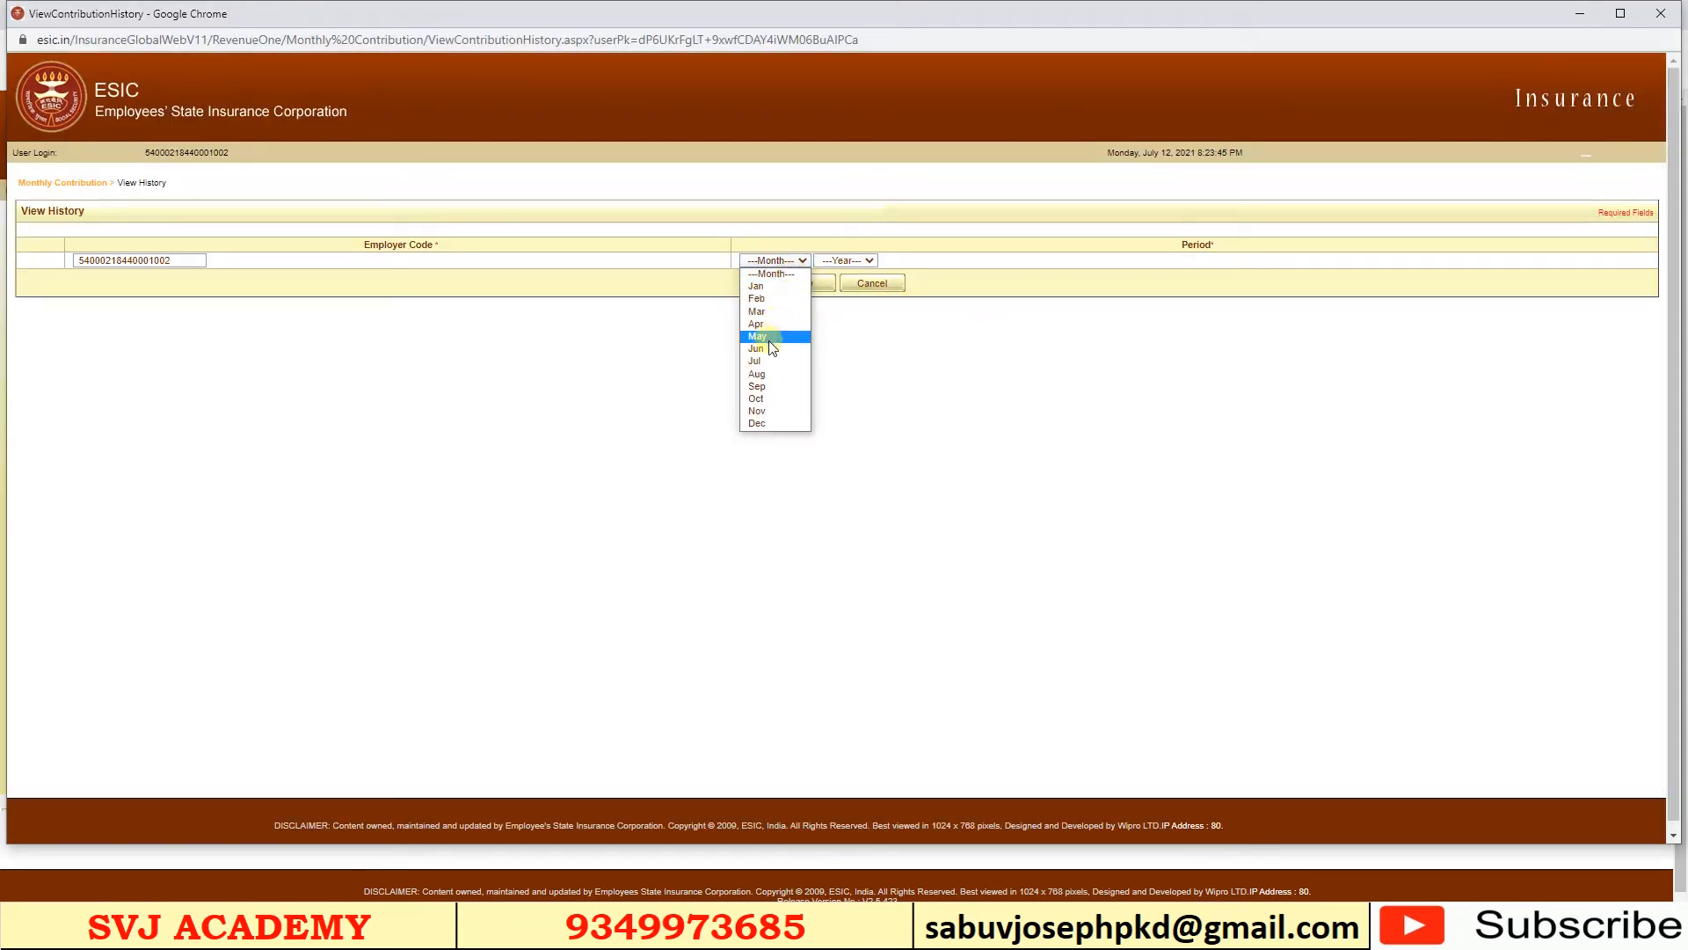
{"action": "left_click", "coordinate": [762, 348]}
{"action": "left_click", "coordinate": [846, 260]}
{"action": "left_click", "coordinate": [840, 286]}
{"action": "left_click", "coordinate": [802, 283]}
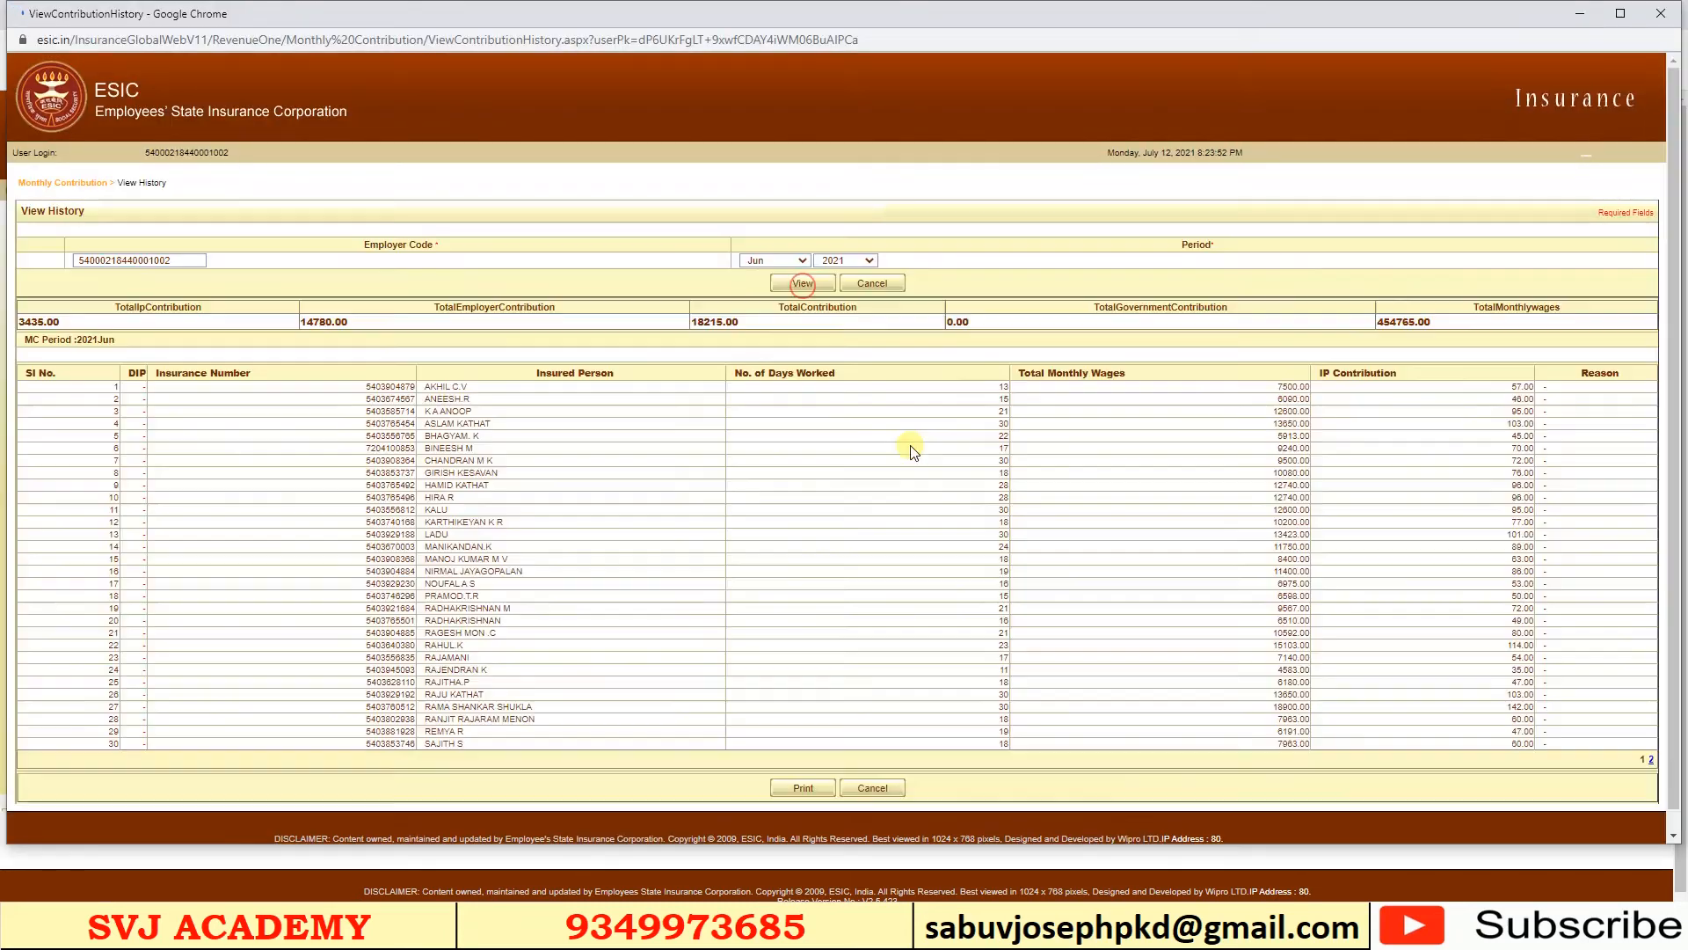
{"action": "scroll", "coordinate": [913, 451], "scroll_direction": "down", "scroll_amount": 1}
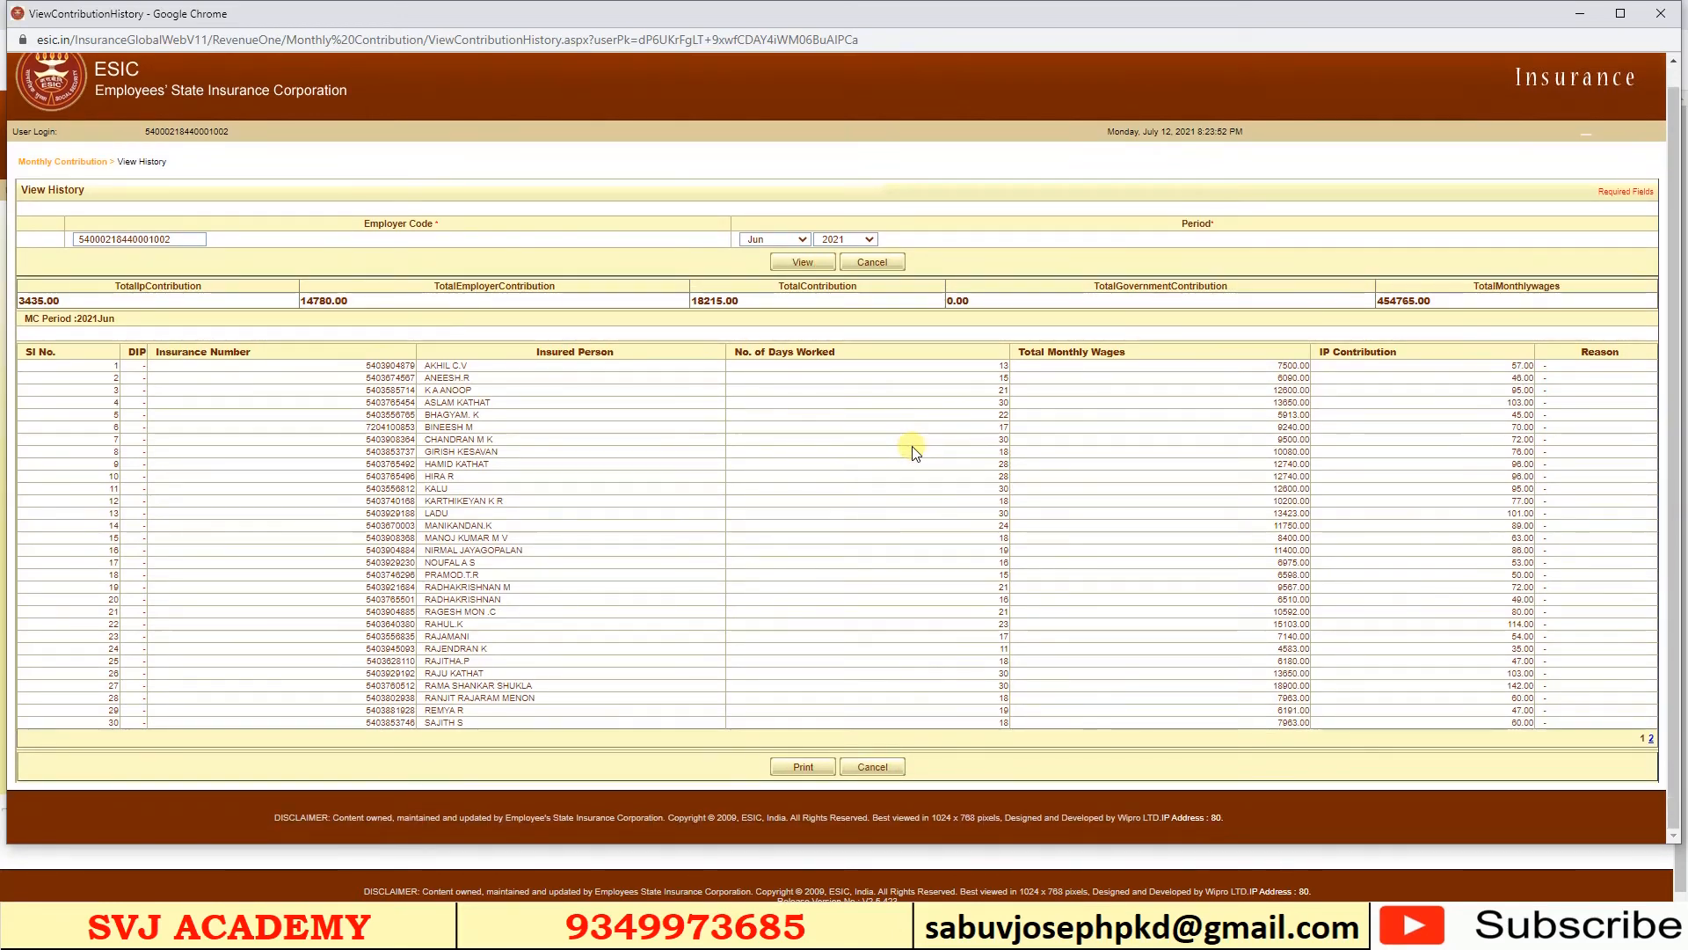
Open the print version of the Jun 2021 contribution history and export all its pages as a printable PDF.
{"action": "left_click", "coordinate": [803, 767]}
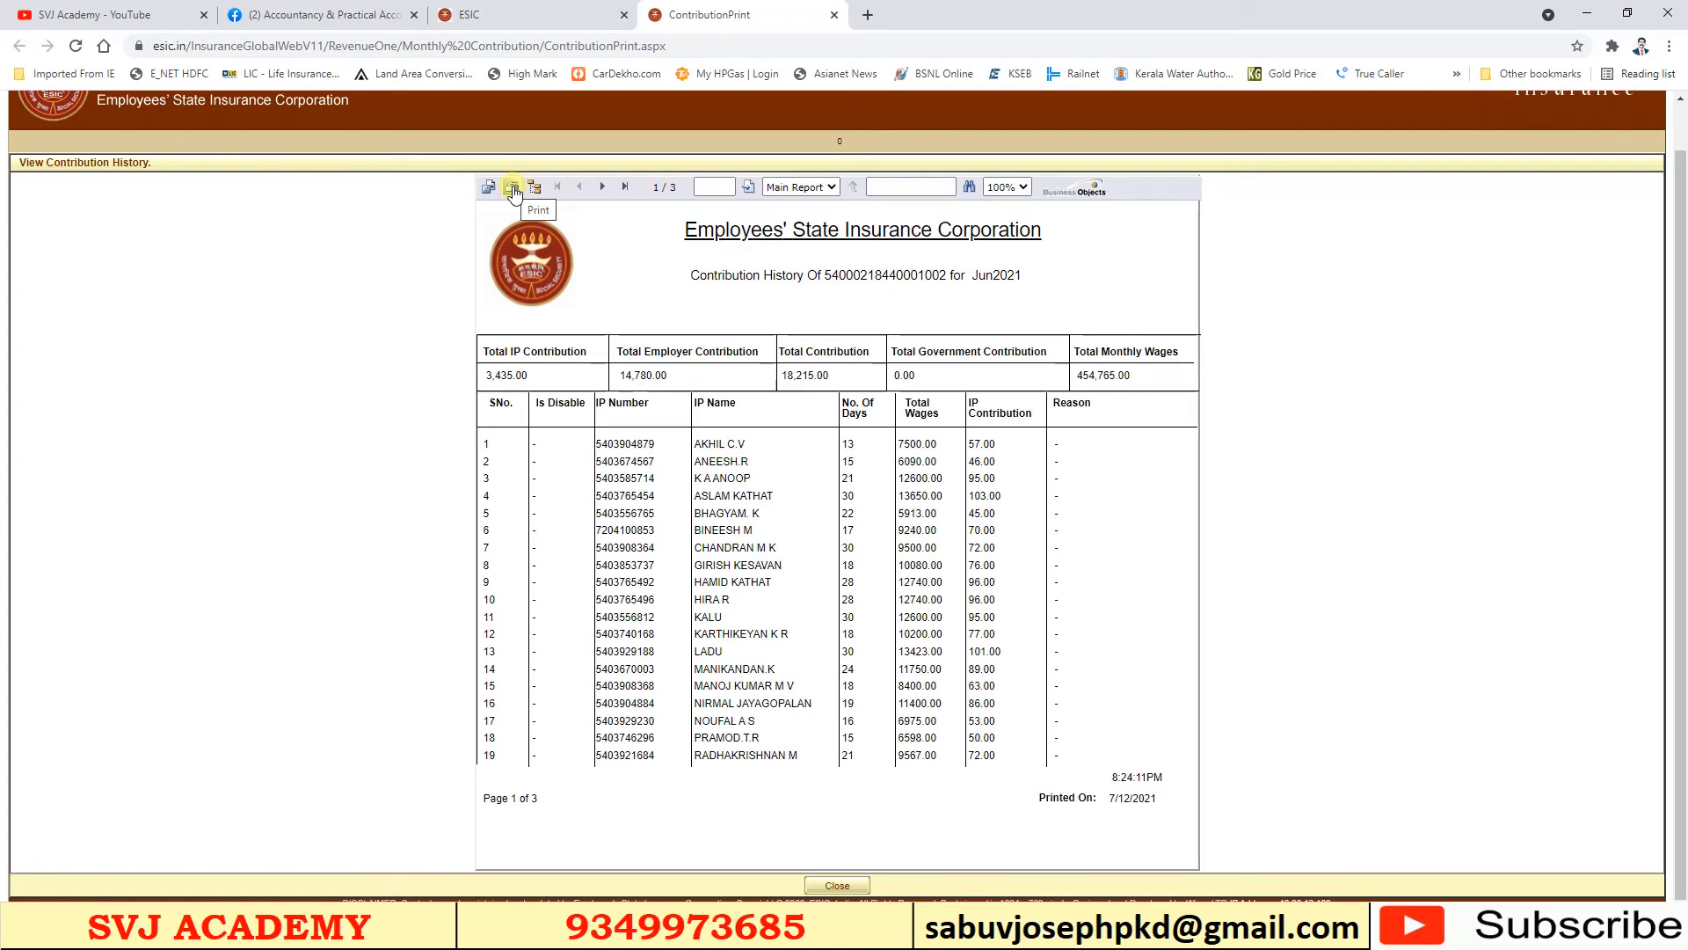
{"action": "left_click", "coordinate": [511, 188]}
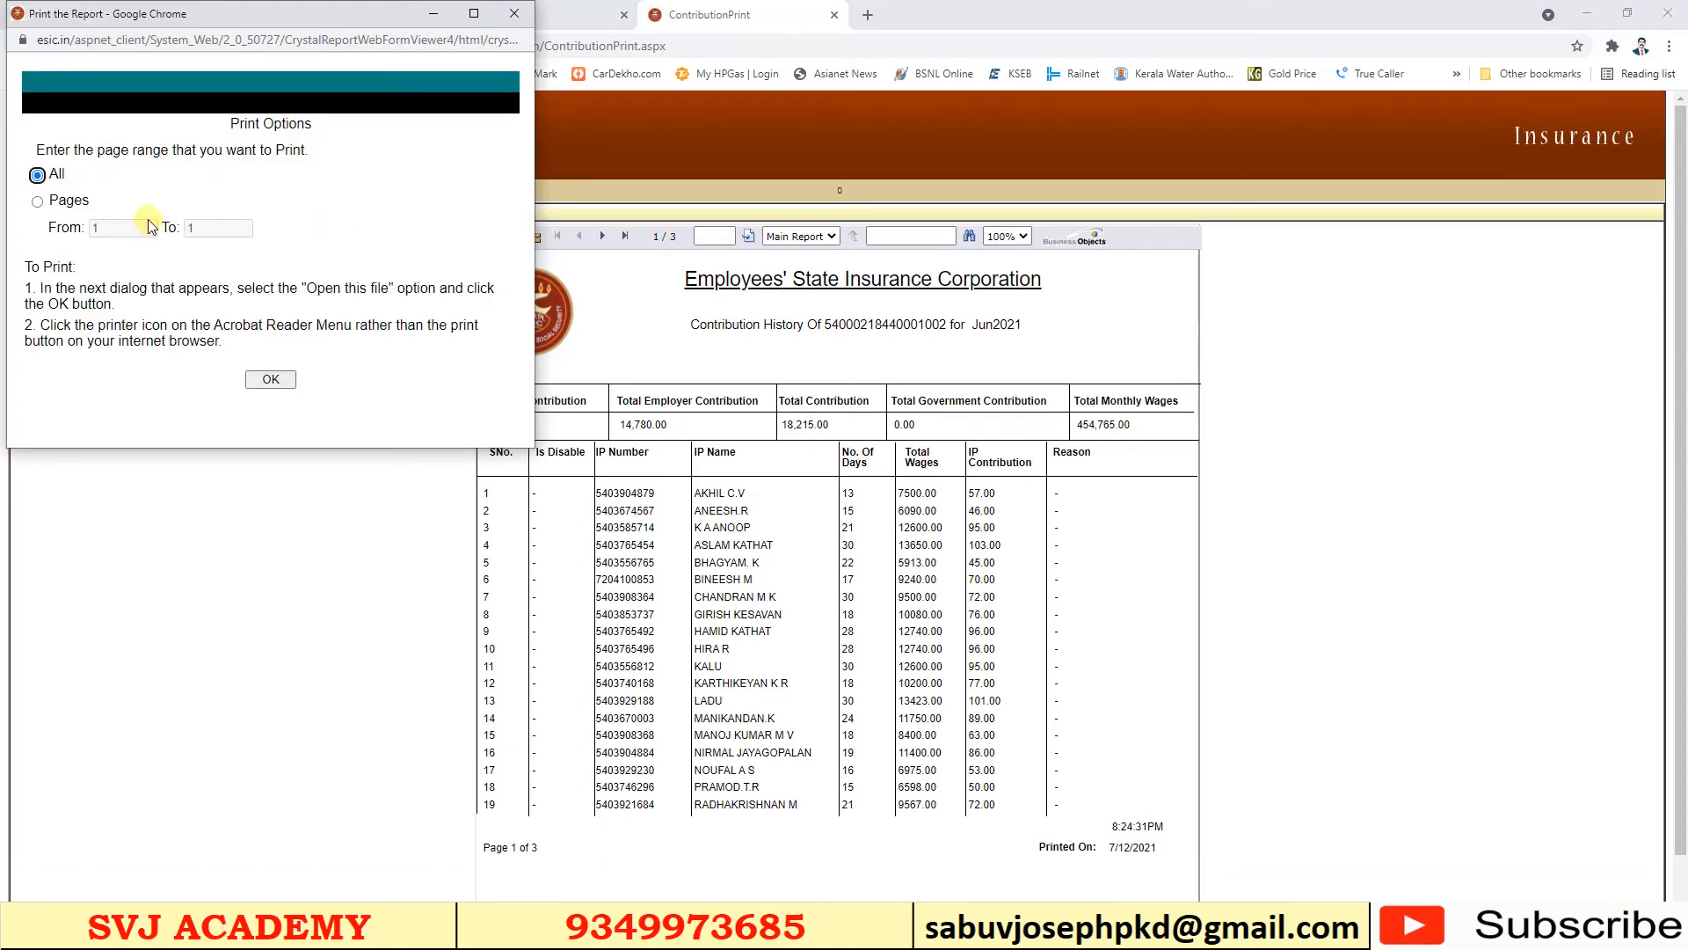
{"action": "left_click", "coordinate": [271, 380]}
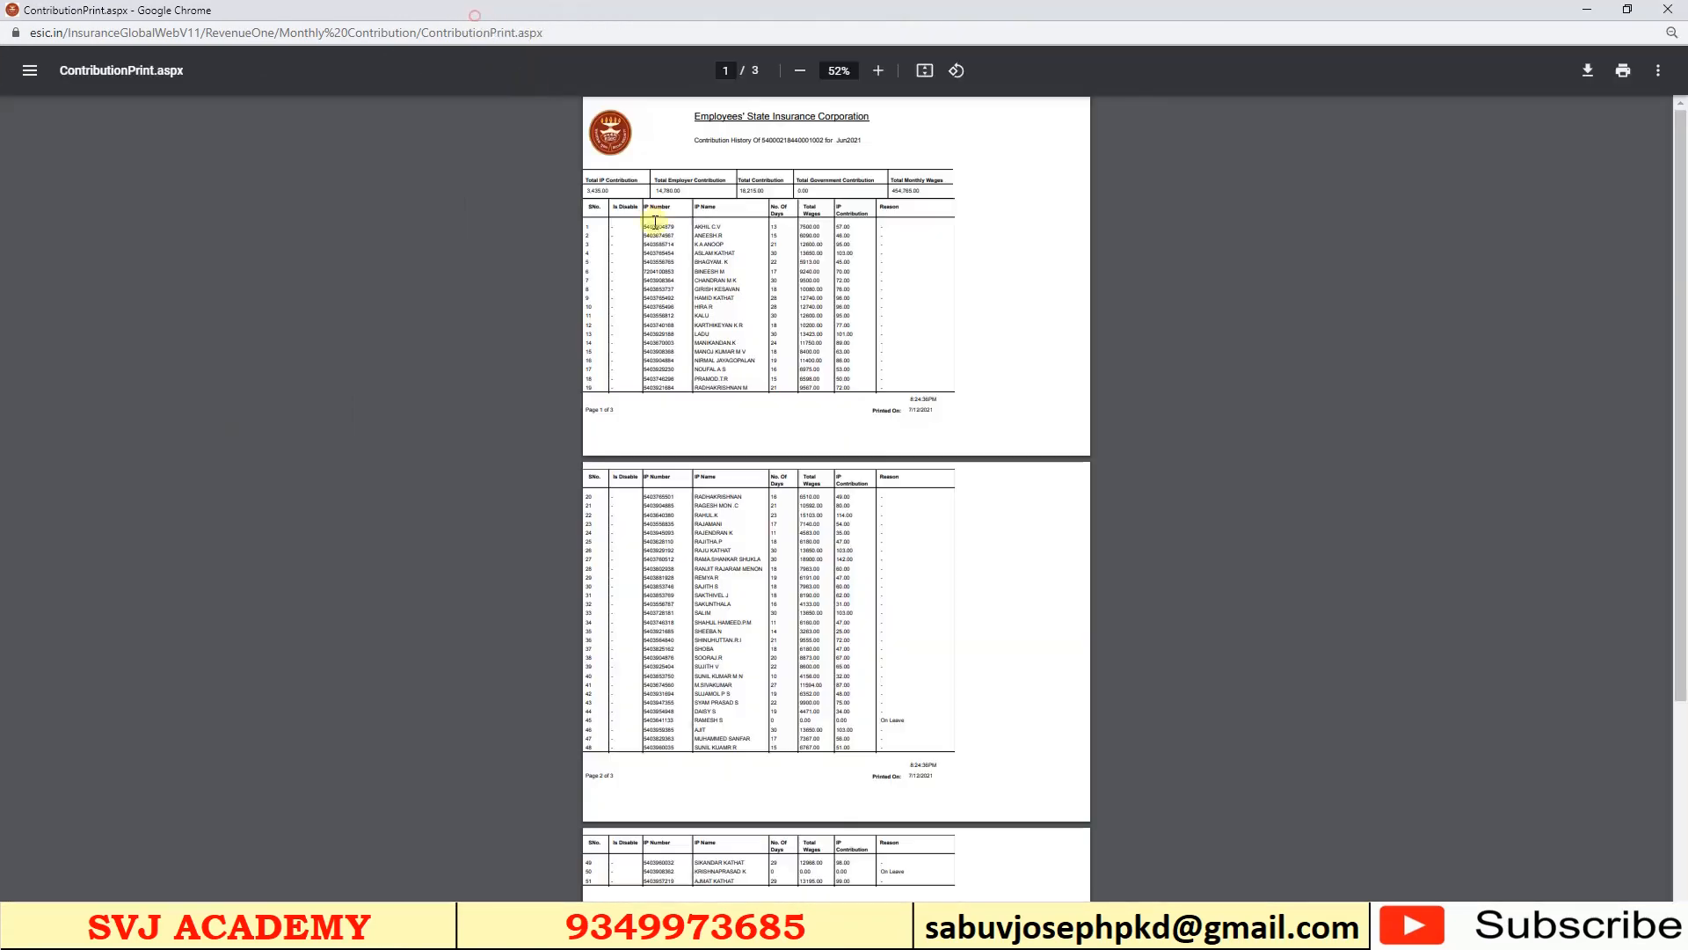
Maximize the contribution history PDF window and save the document to the Downloads folder.
{"action": "left_click", "coordinate": [473, 13]}
{"action": "scroll", "coordinate": [867, 445], "scroll_direction": "up", "scroll_amount": 5}
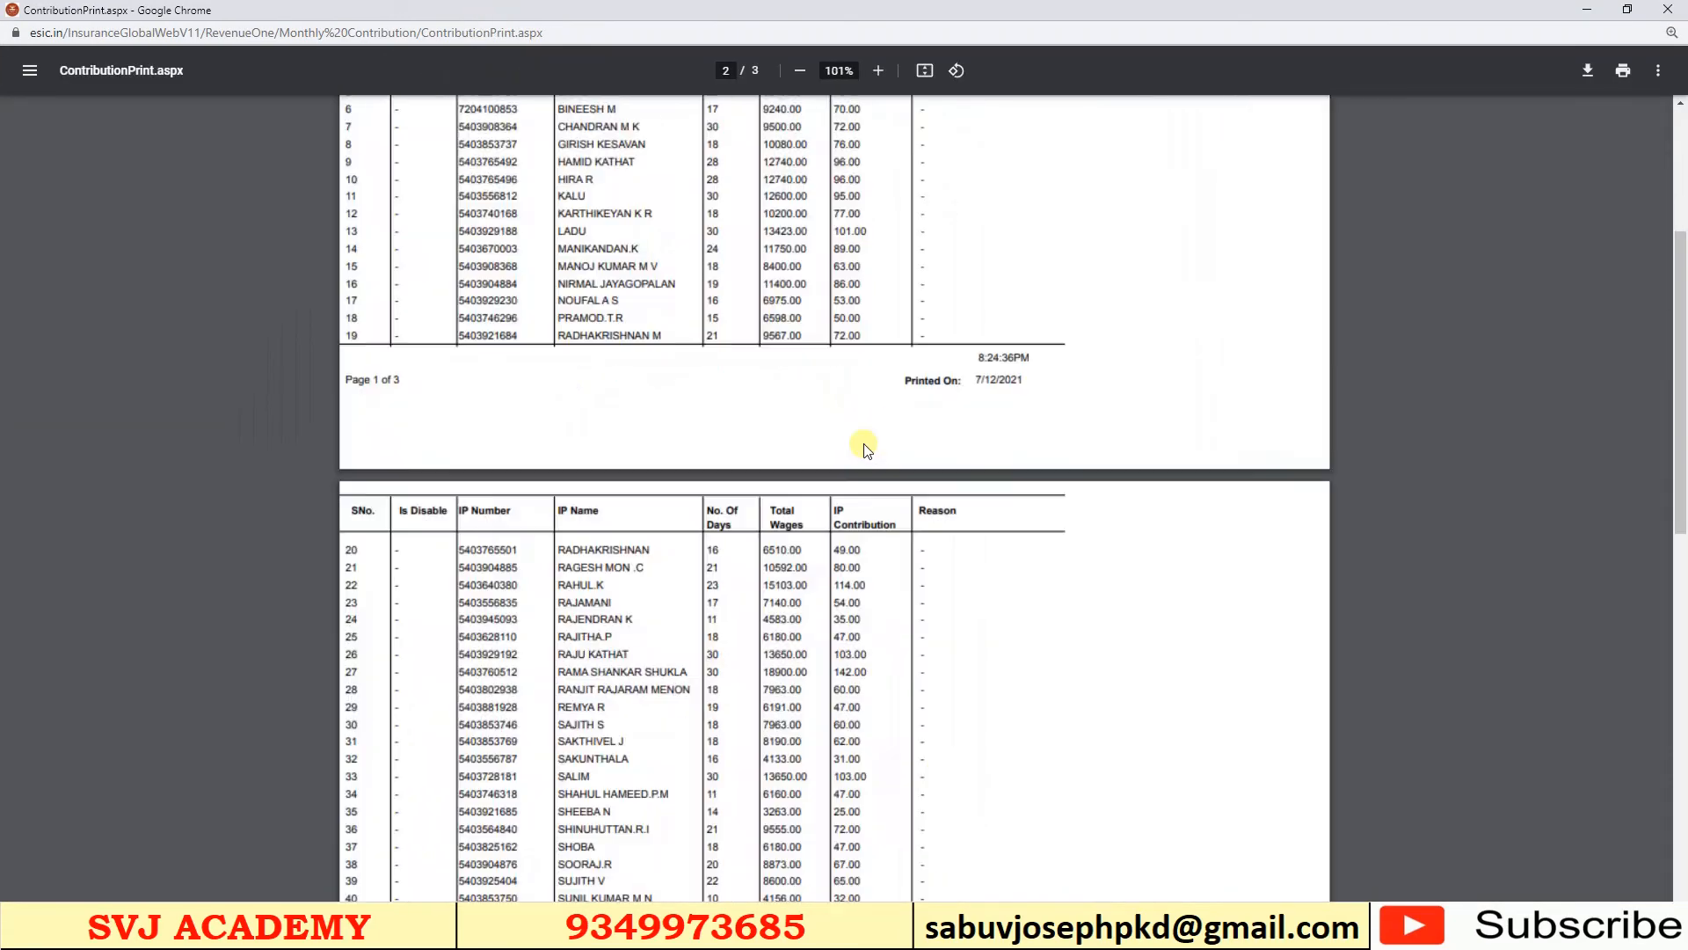
{"action": "left_click_drag", "start_coordinate": [1681, 281], "coordinate": [1684, 123]}
{"action": "left_click", "coordinate": [1621, 75]}
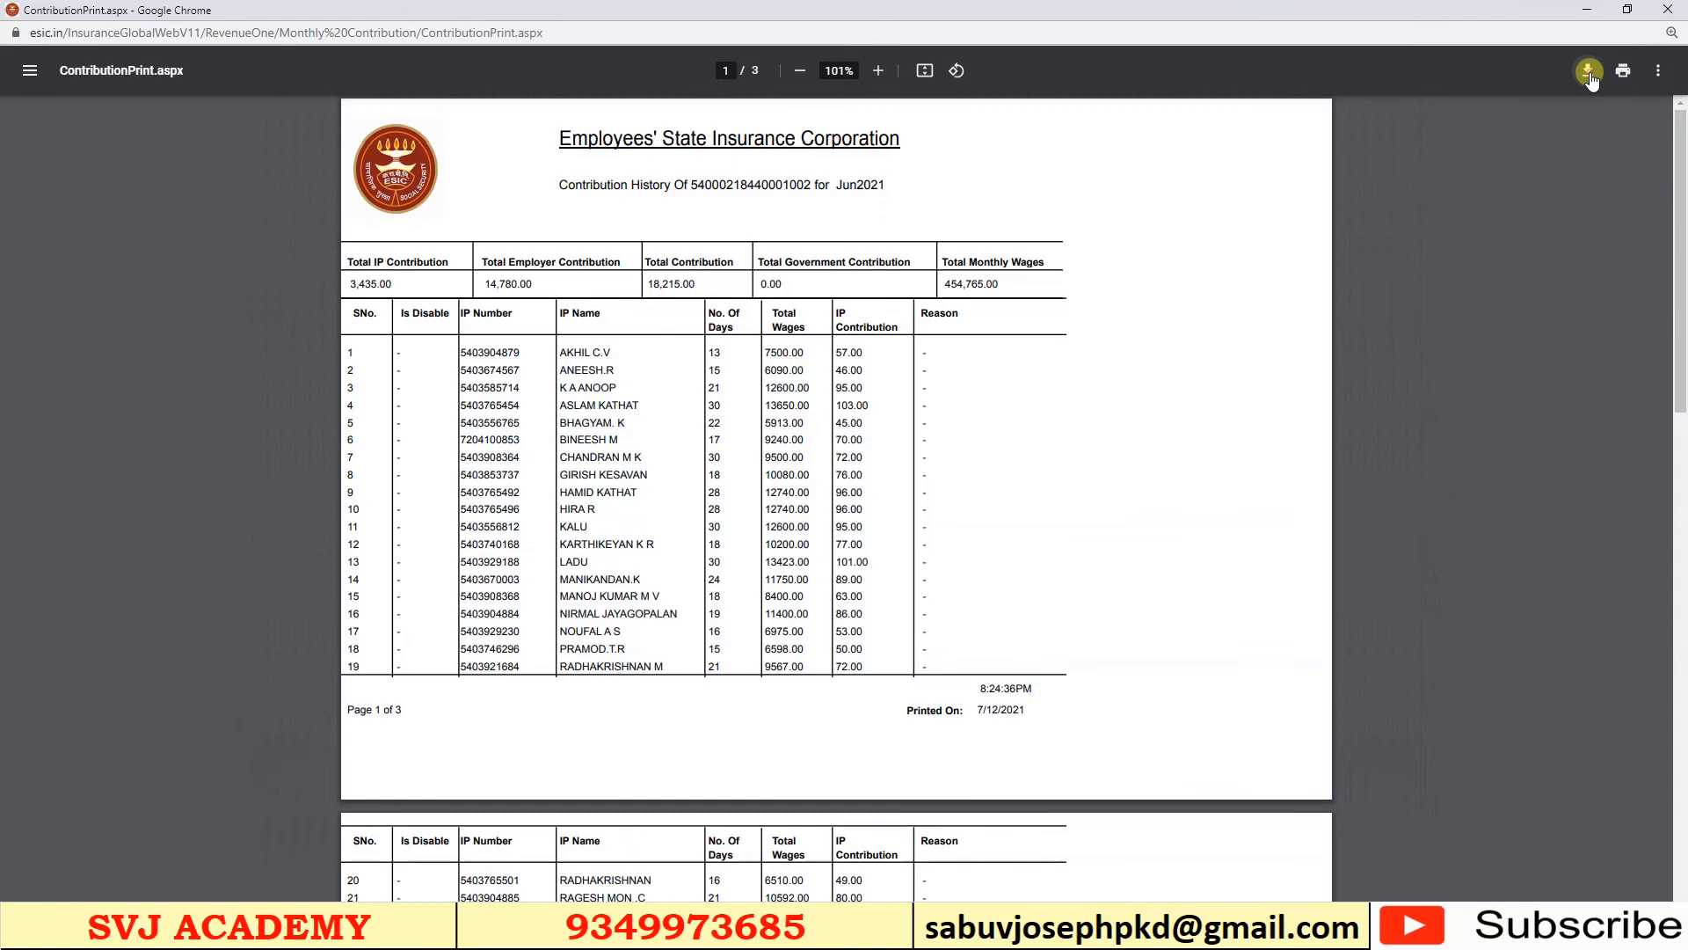
{"action": "left_click", "coordinate": [1588, 72]}
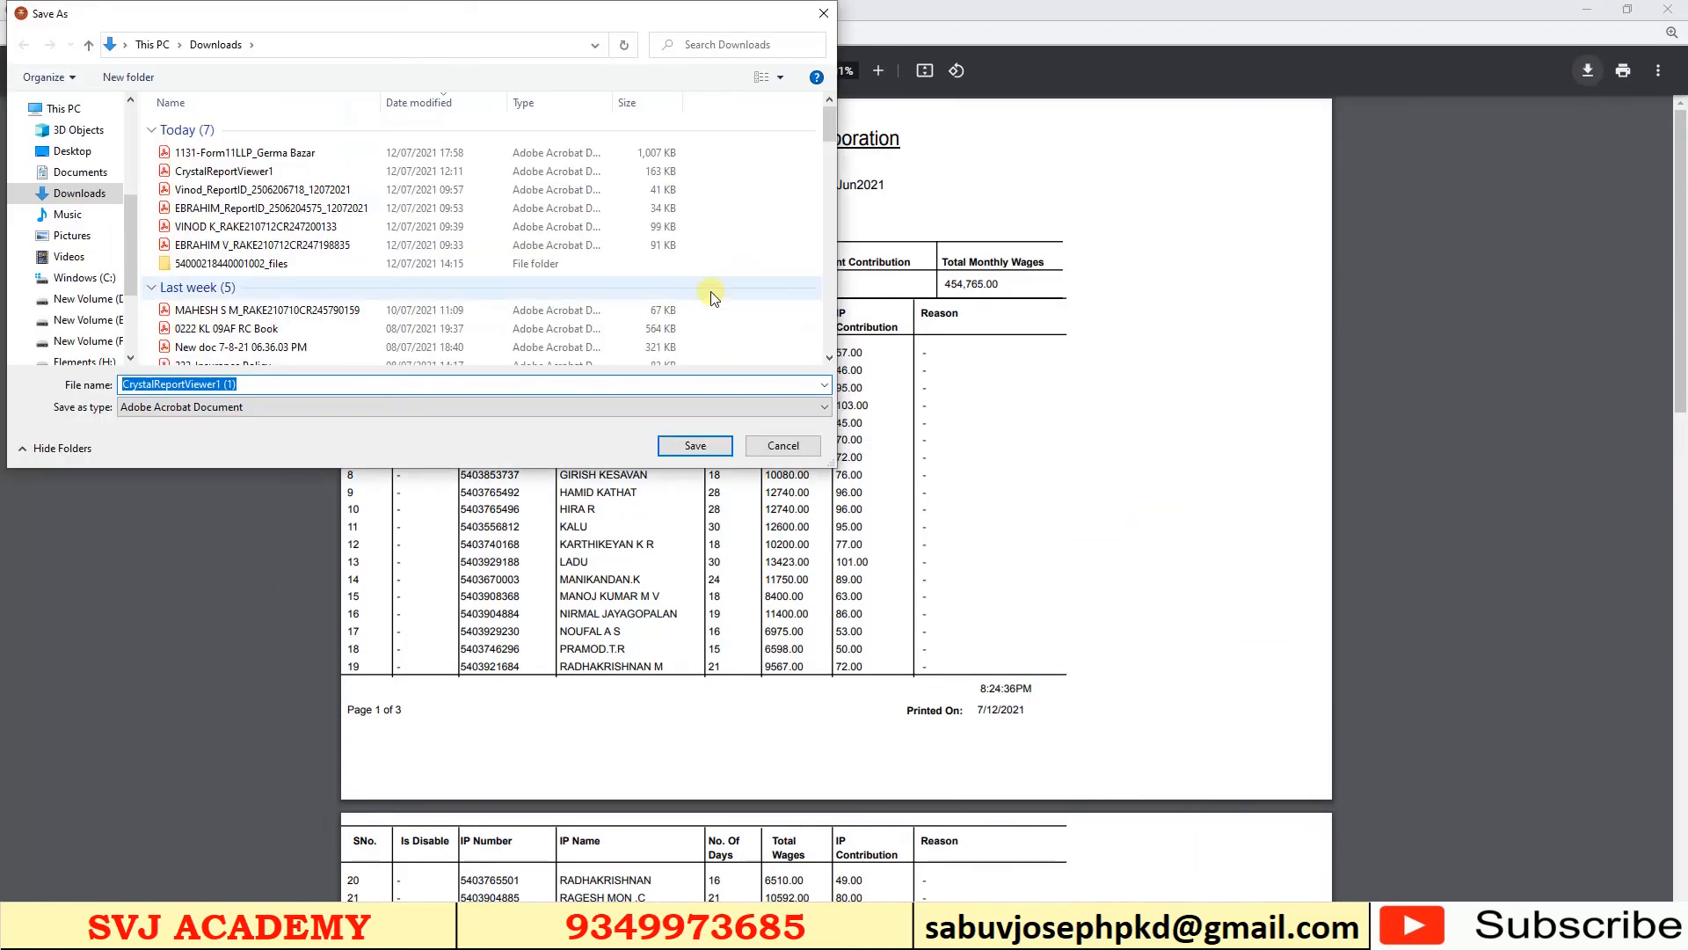
{"action": "key", "text": "Return"}
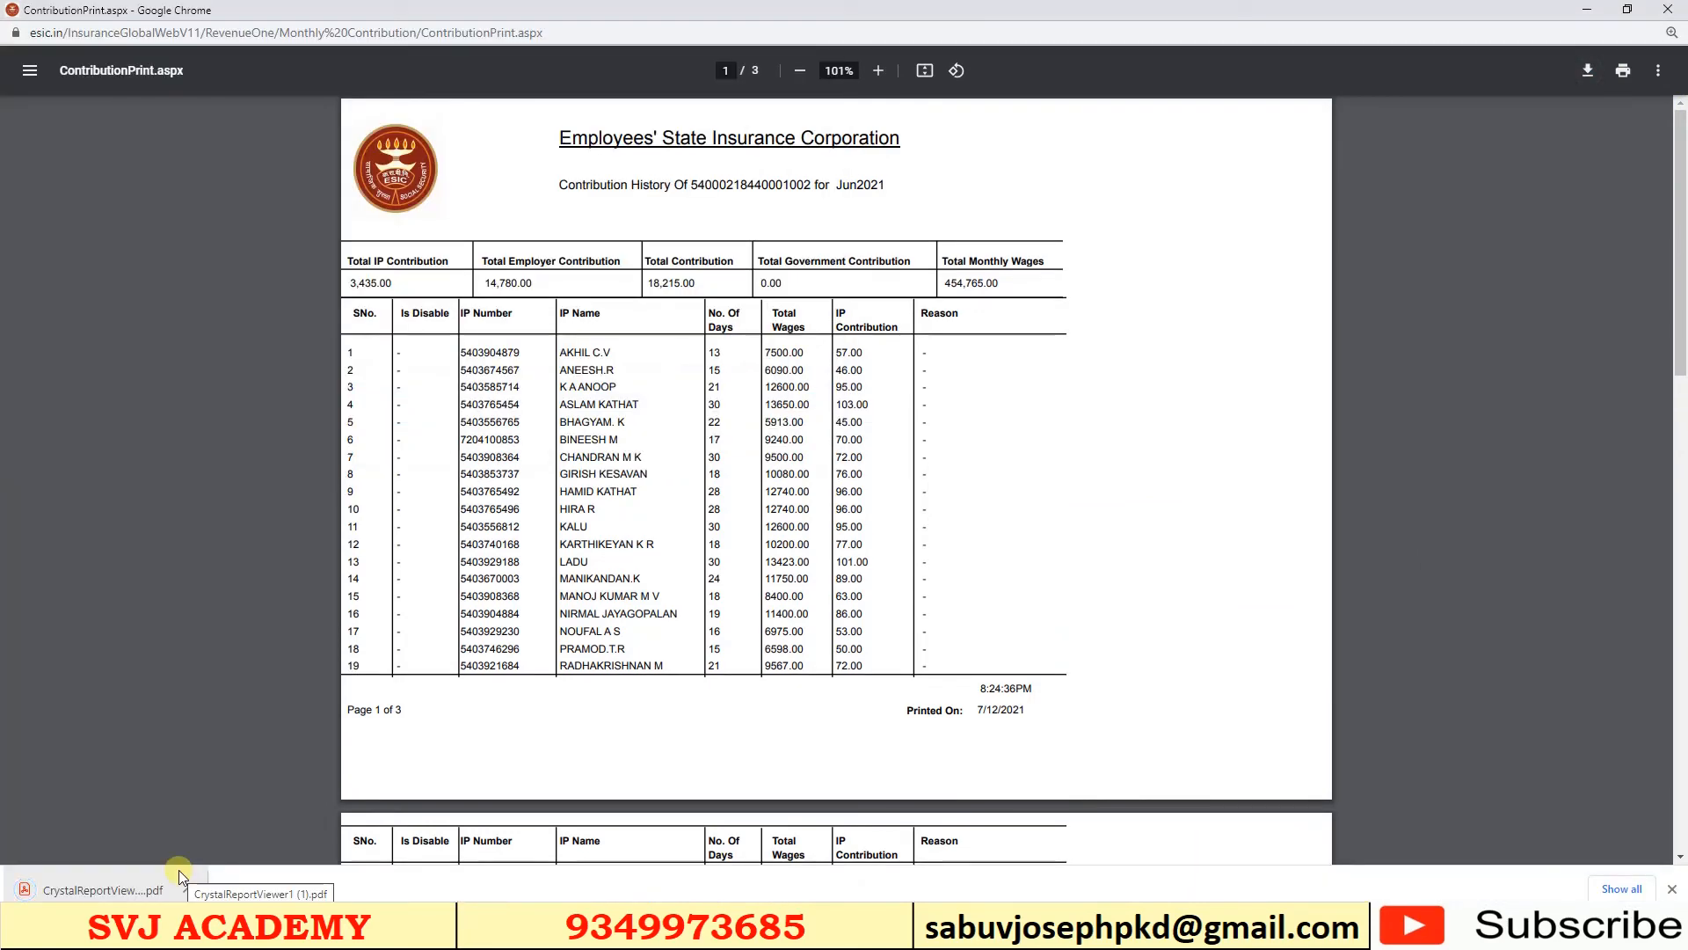